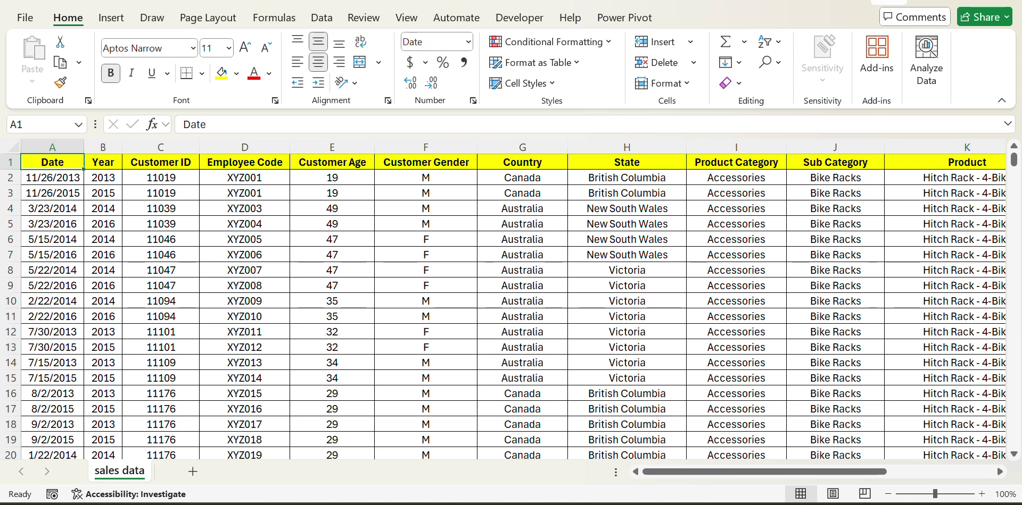
# Check how far the sales data extends across its columns and down to its last row, and return to the Date header
pyautogui.click(103, 162)
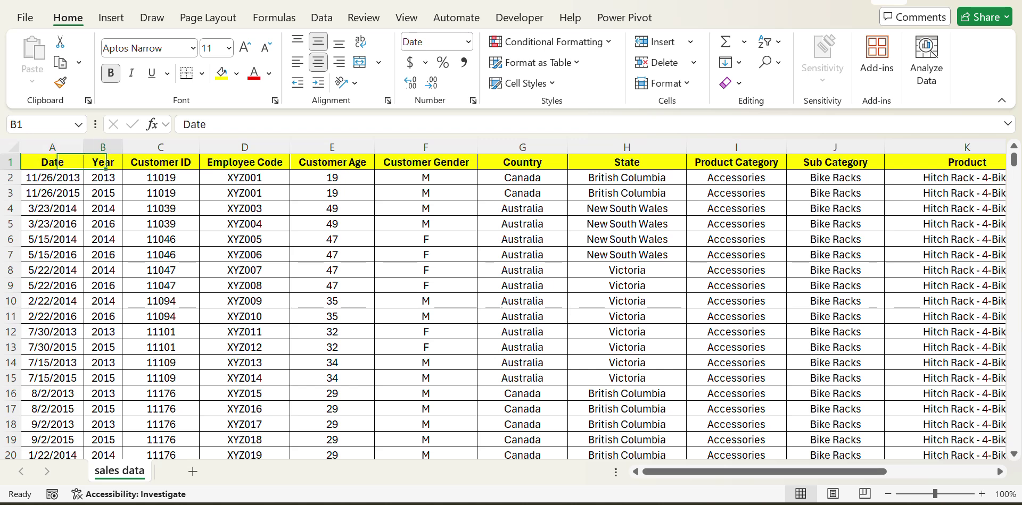
pyautogui.press('Left')
pyautogui.press('Right')
pyautogui.press('Right')
pyautogui.press('Left')
pyautogui.press('Left')
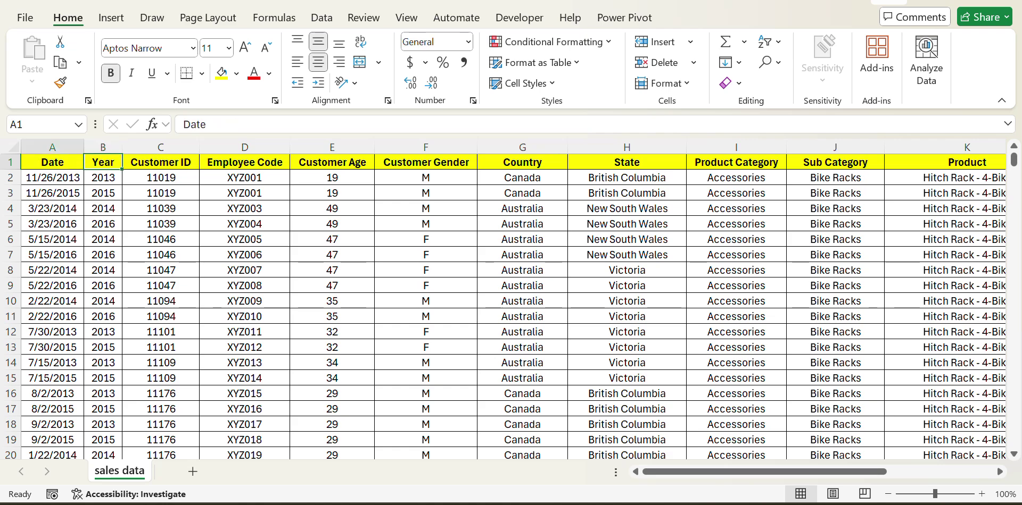
pyautogui.hotkey('ctrl', 'Right')
pyautogui.hotkey('ctrl', 'Left')
pyautogui.hotkey('ctrl', 'shift', 'Right')
pyautogui.hotkey('ctrl', 'Down')
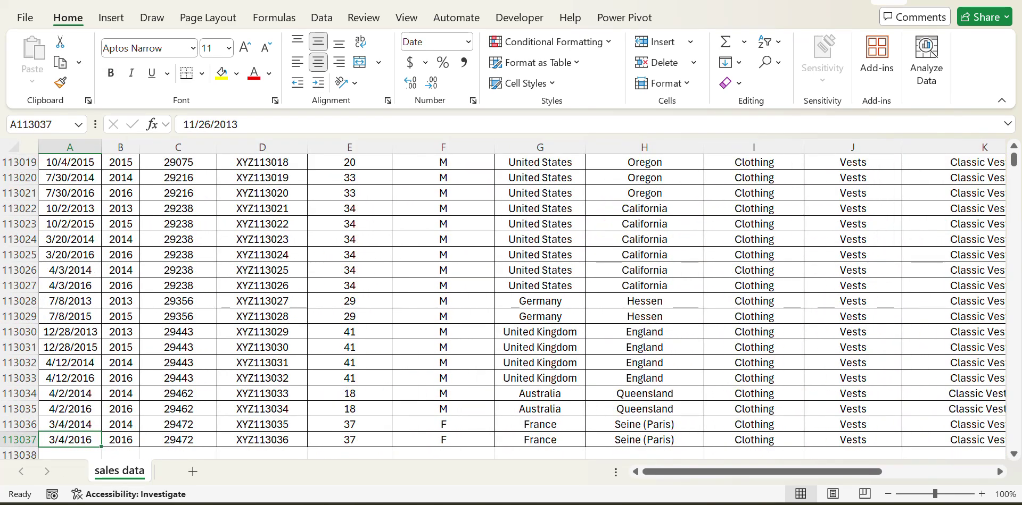
pyautogui.press('Up')
pyautogui.press('Down')
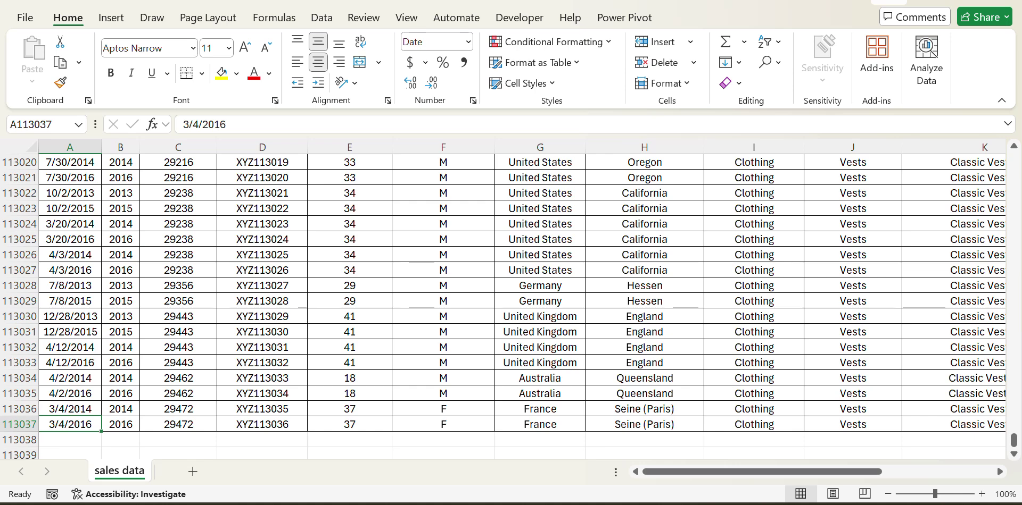
pyautogui.hotkey('ctrl', 'Up')
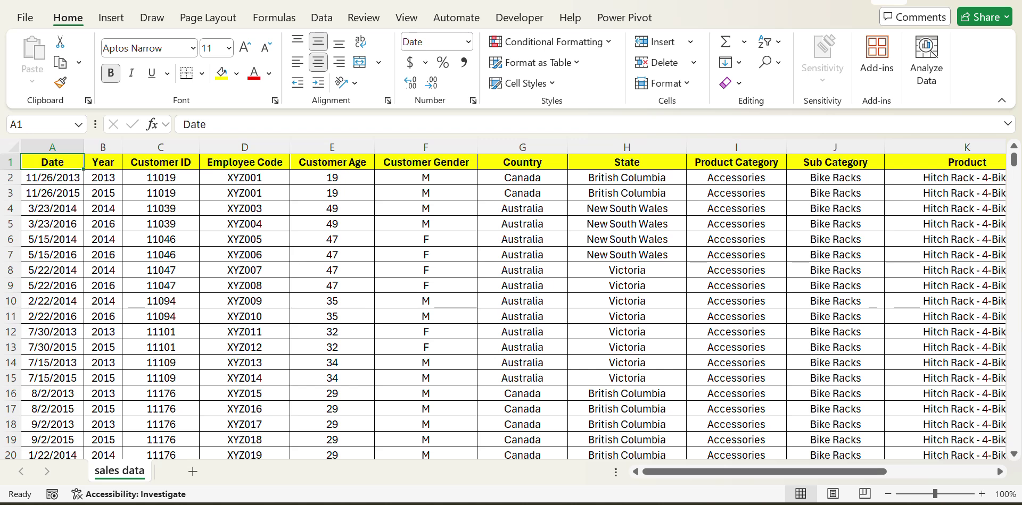
pyautogui.press('Down')
pyautogui.press('Up')
pyautogui.press('Down')
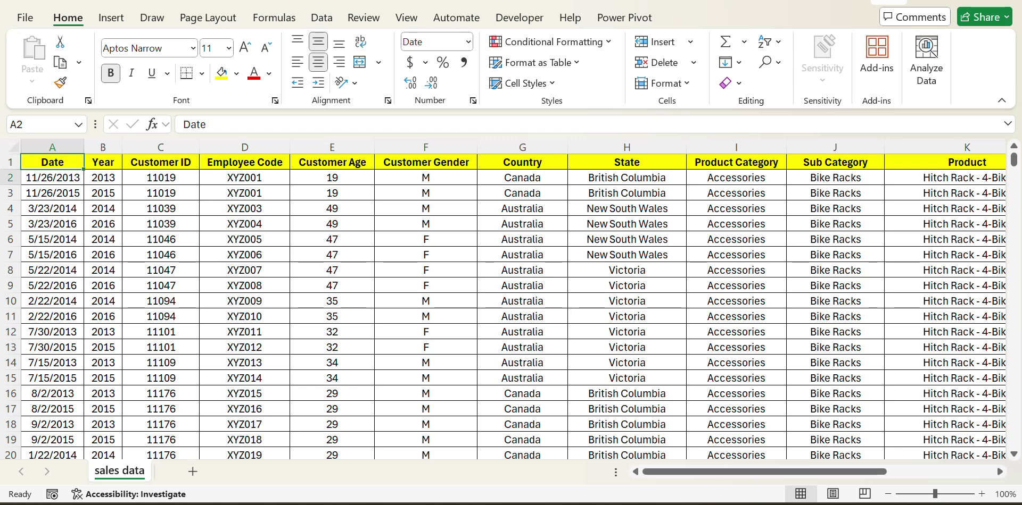
pyautogui.press('Up')
pyautogui.press('Right')
pyautogui.press('Left')
pyautogui.press('Right')
pyautogui.press('Left')
pyautogui.press('Right')
pyautogui.press('Right')
pyautogui.press('Left')
pyautogui.press('Left')
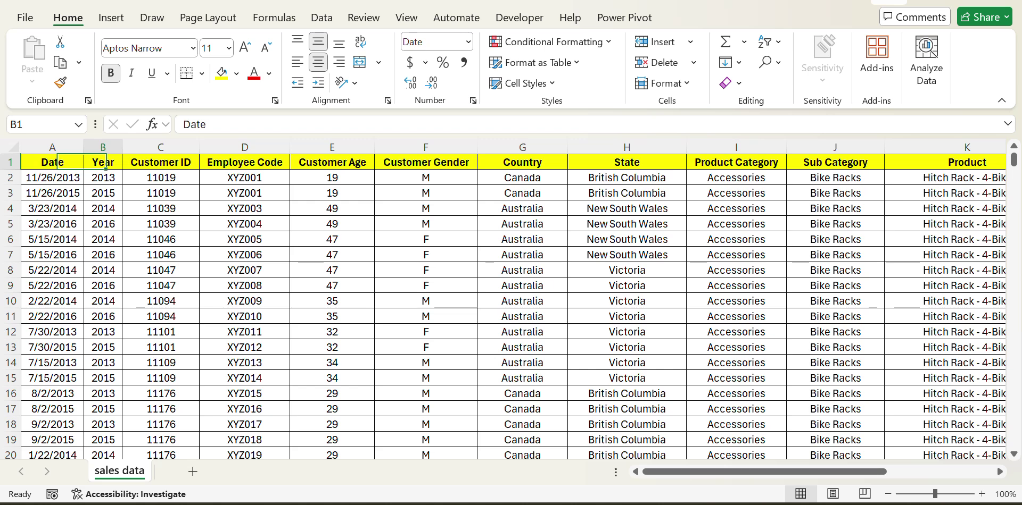
pyautogui.press('Right')
pyautogui.press('Left')
pyautogui.press('Right')
pyautogui.press('Left')
# Go through the column headers from Year across to the cost and price columns, and return to the Date header
pyautogui.press('Right')
pyautogui.press('Right')
pyautogui.press('Right')
pyautogui.press('Right')
pyautogui.press('Right')
pyautogui.press('Right')
pyautogui.press('Right')
pyautogui.press('Right')
pyautogui.press('Right')
pyautogui.press('Right')
pyautogui.press('Right')
pyautogui.press('Right')
pyautogui.press('Right')
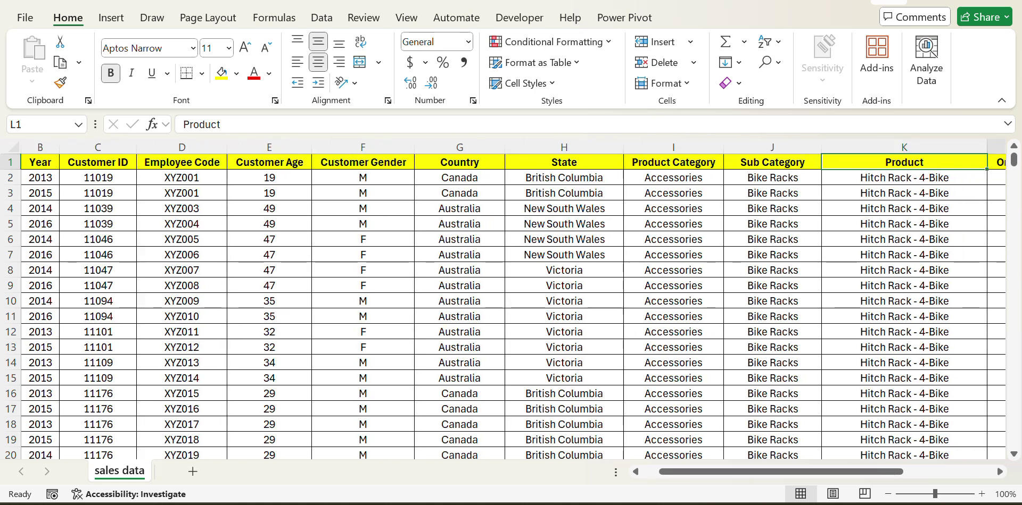
pyautogui.press('Right')
pyautogui.press('Right')
pyautogui.press('Right')
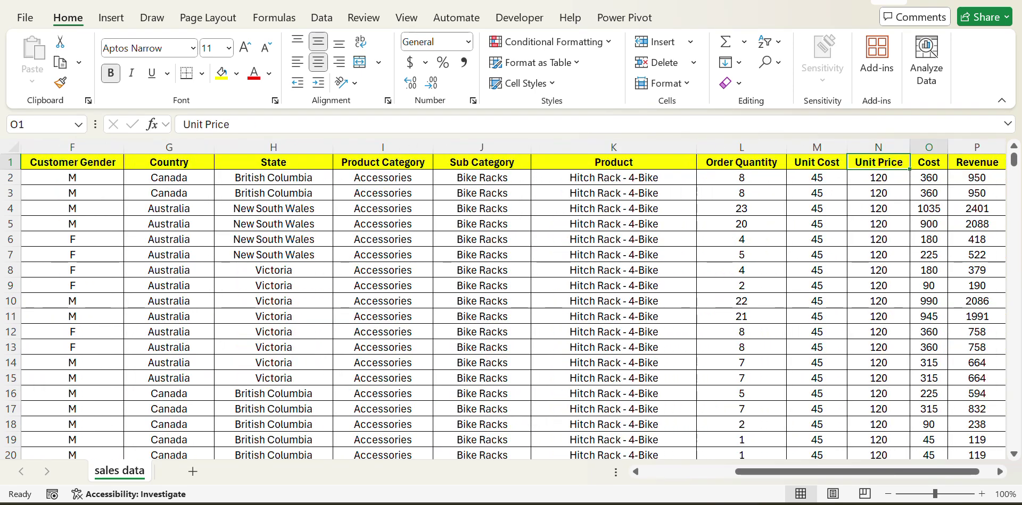
pyautogui.press('Left')
pyautogui.press('Left')
pyautogui.press('Left')
pyautogui.press('Home')
pyautogui.press('Right')
pyautogui.press('Left')
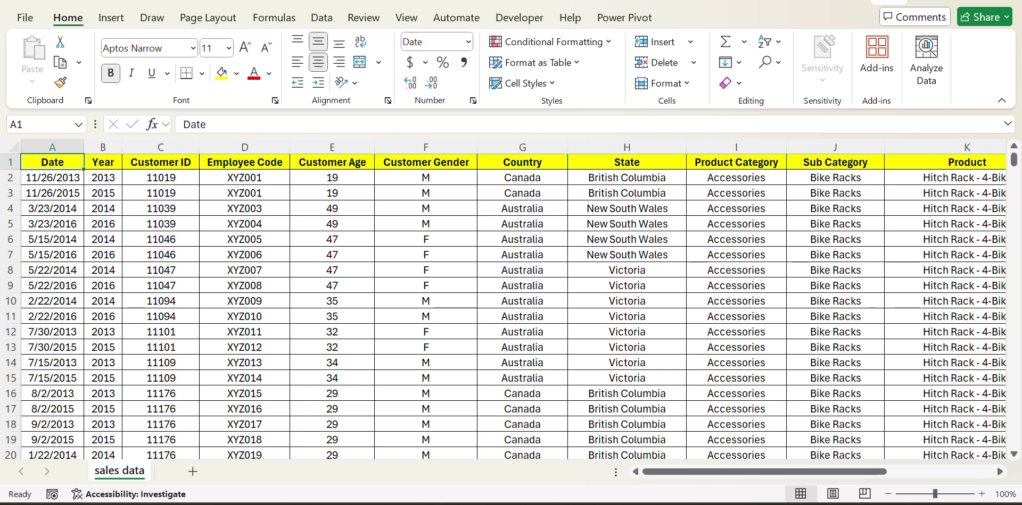
# Review the Country, State, Product Category and Sub Category headers
pyautogui.click(626, 163)
pyautogui.click(522, 162)
pyautogui.click(626, 162)
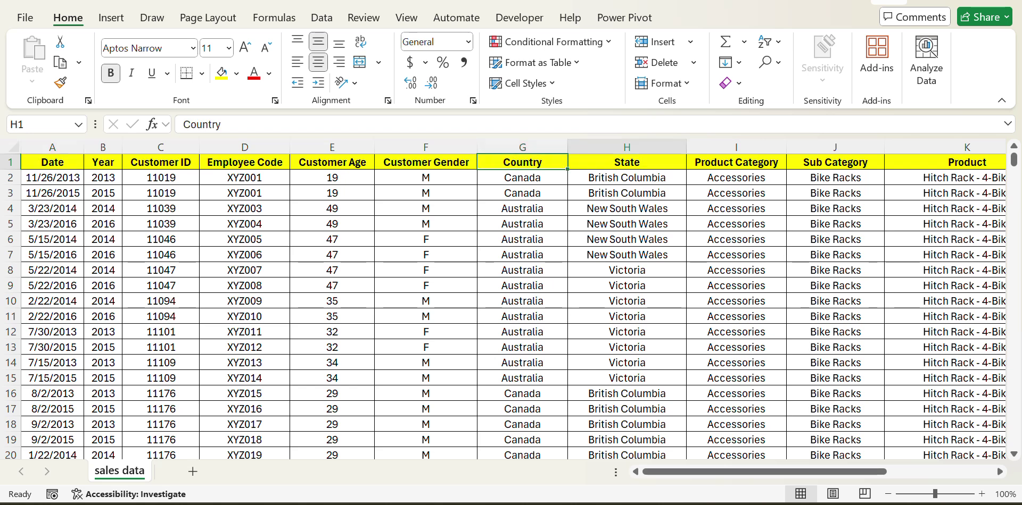
pyautogui.click(736, 162)
pyautogui.click(835, 162)
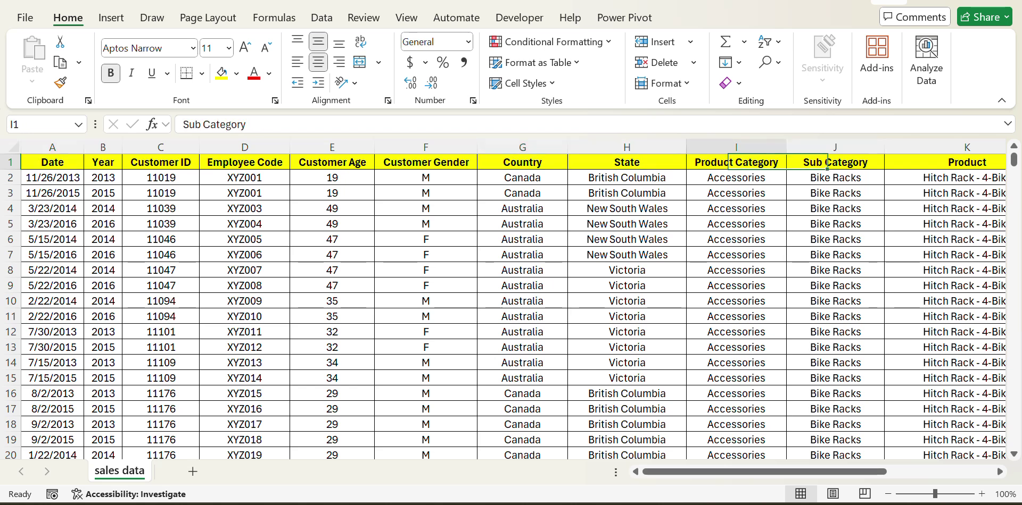
pyautogui.click(522, 162)
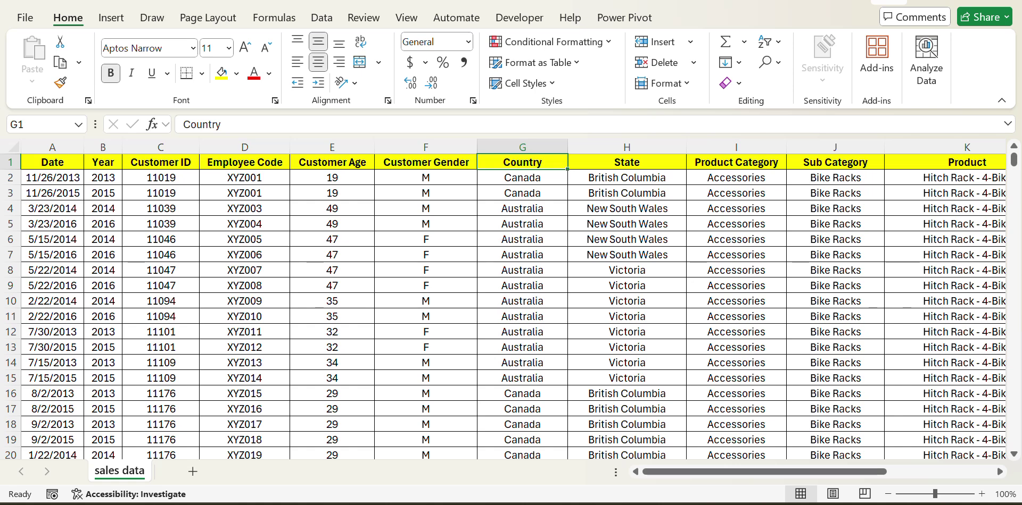
# Review the Order Quantity, Unit Cost and Unit Price headers, and go back to the Date header in A1
pyautogui.press('Right')
pyautogui.press('Right')
pyautogui.press('Right')
pyautogui.press('Right')
pyautogui.press('Right')
pyautogui.press('Right')
pyautogui.press('Right')
pyautogui.press('Left')
pyautogui.press('Left')
pyautogui.press('Right')
pyautogui.press('Left')
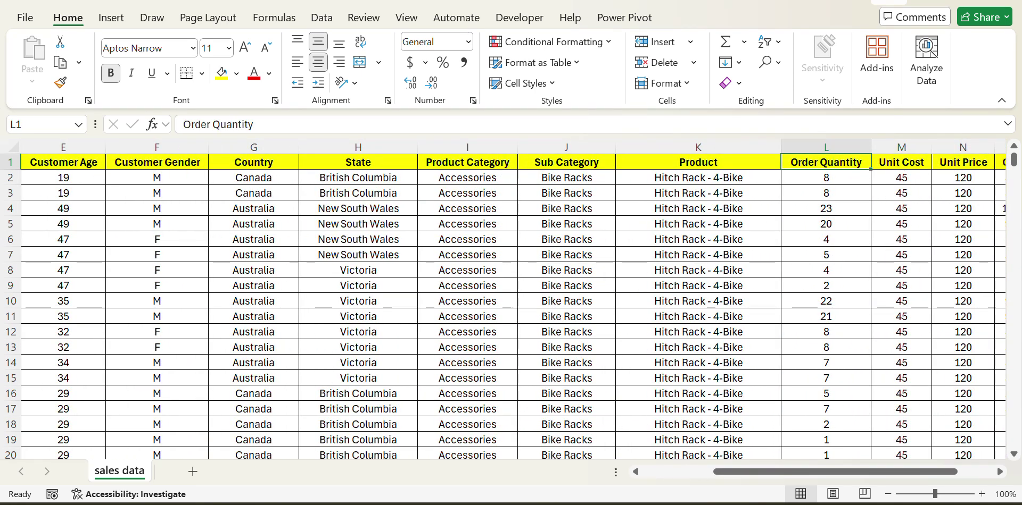
pyautogui.press('Right')
pyautogui.press('Right')
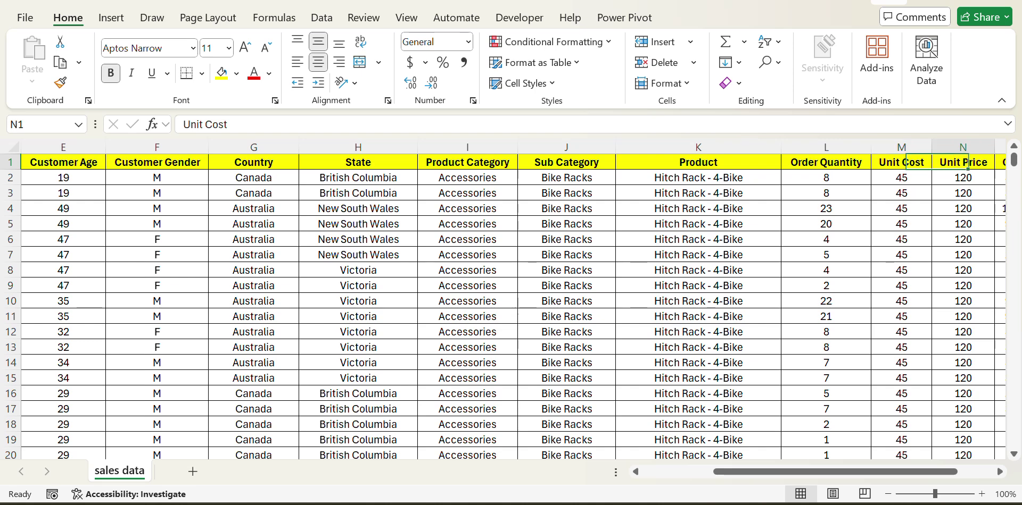
pyautogui.press('Right')
pyautogui.press('Right')
pyautogui.press('Left')
pyautogui.press('Left')
pyautogui.press('Right')
pyautogui.press('Right')
pyautogui.press('Left')
pyautogui.press('Left')
pyautogui.press('Left')
pyautogui.press('Left')
pyautogui.press('Left')
pyautogui.press('Left')
pyautogui.press('Left')
pyautogui.press('Left')
pyautogui.press('Left')
pyautogui.press('Left')
pyautogui.press('Left')
pyautogui.press('Left')
pyautogui.press('Left')
pyautogui.press('Left')
pyautogui.press('Left')
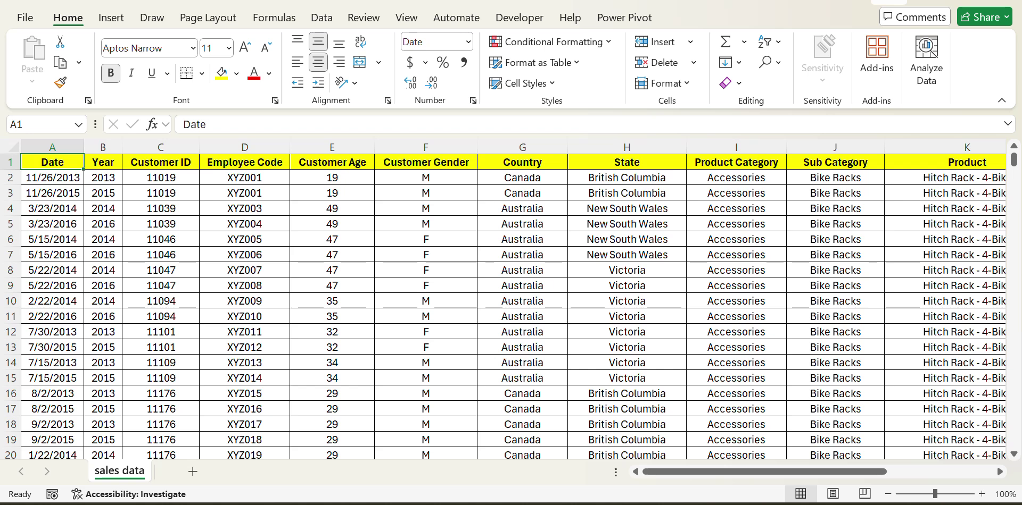
pyautogui.press('Right')
pyautogui.press('Left')
pyautogui.press('Right')
pyautogui.press('Left')
pyautogui.press('Down')
pyautogui.press('Up')
pyautogui.press('Right')
pyautogui.press('Left')
# Start a PivotTable from a table or range, using 'sales data'!$A$1:$P$113037 as its source
pyautogui.click(111, 17)
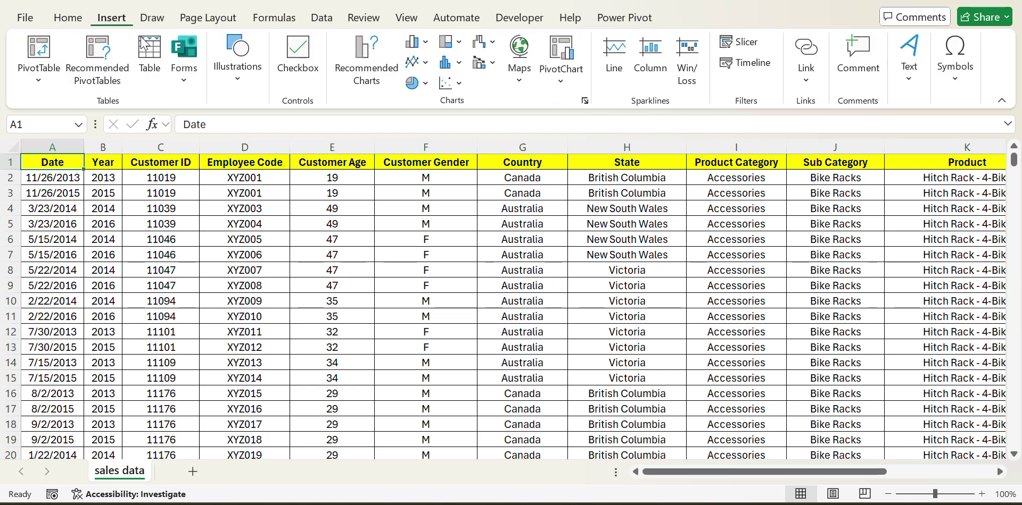
pyautogui.click(48, 86)
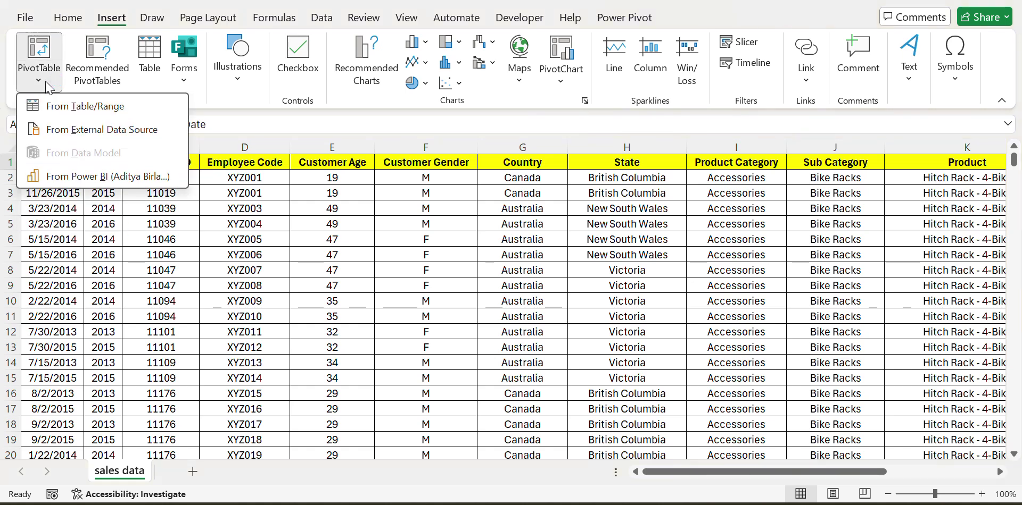
pyautogui.click(128, 107)
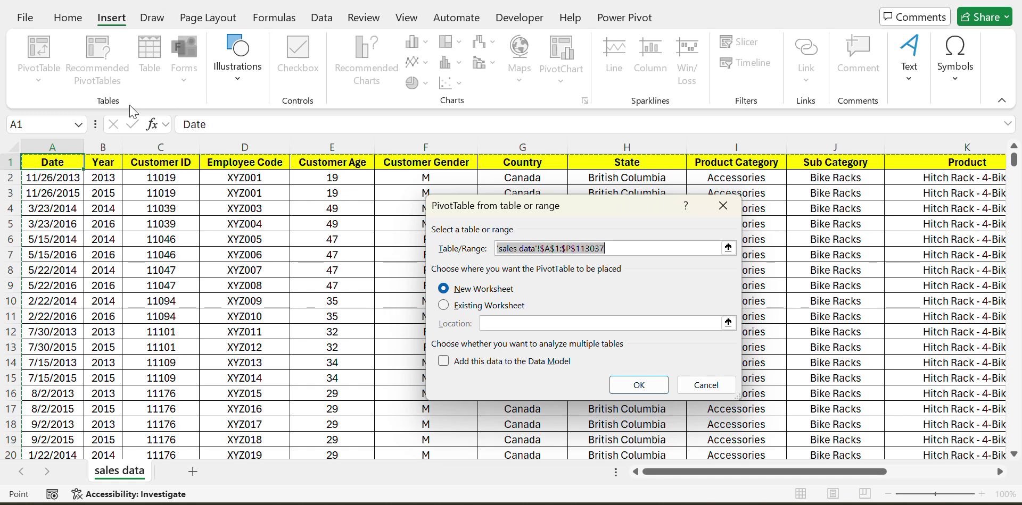
pyautogui.hotkey('ctrl', 'Home')
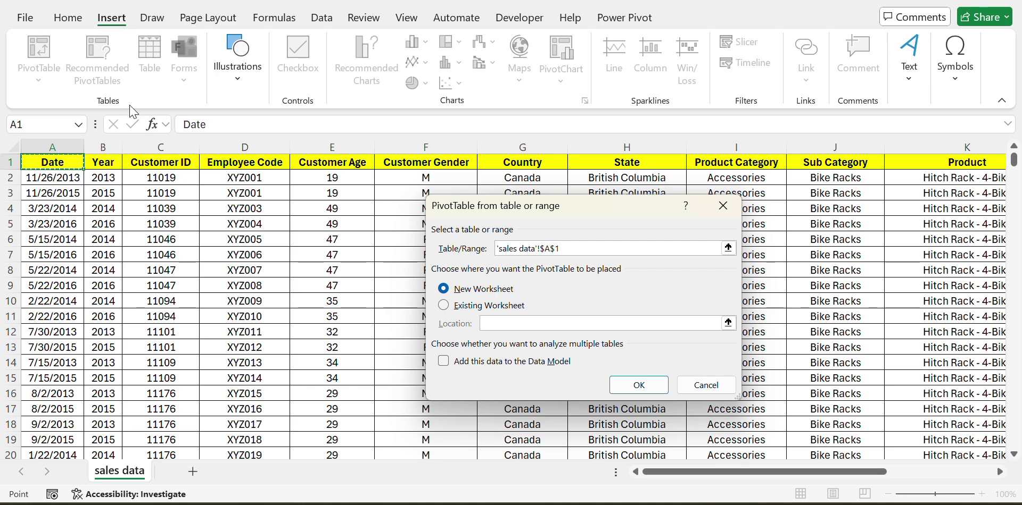
pyautogui.hotkey('ctrl', 'shift', 'Right')
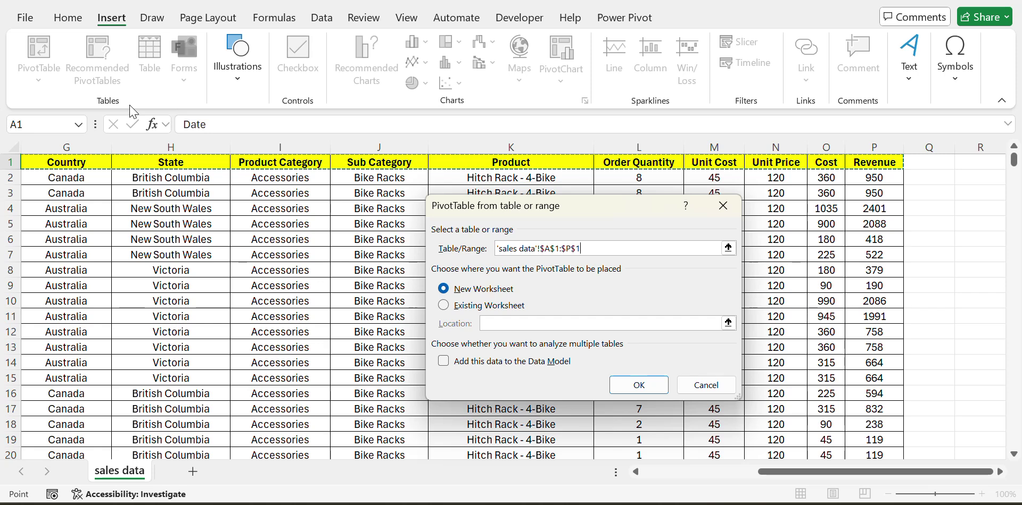
pyautogui.hotkey('ctrl', 'shift', 'Down')
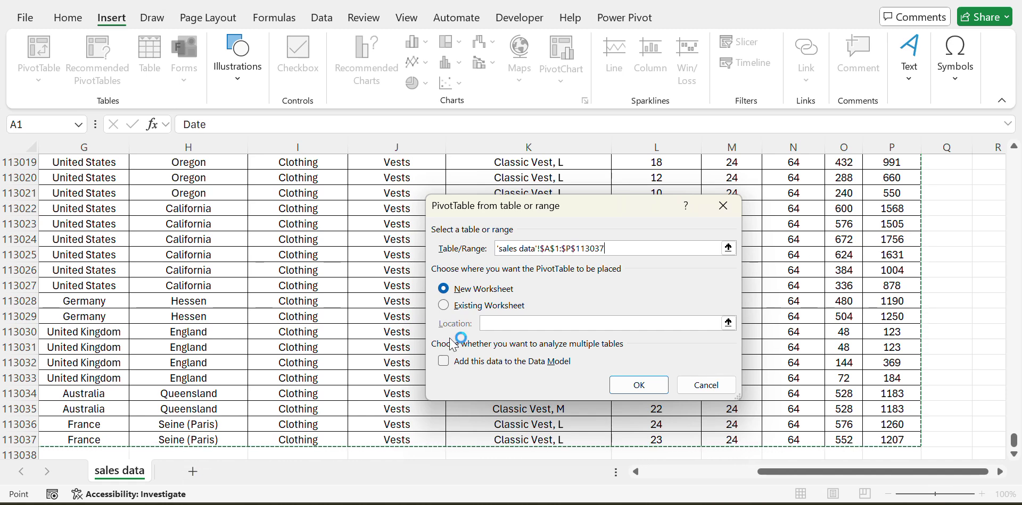
# Choose a new worksheet as the PivotTable's location and create it
pyautogui.click(446, 306)
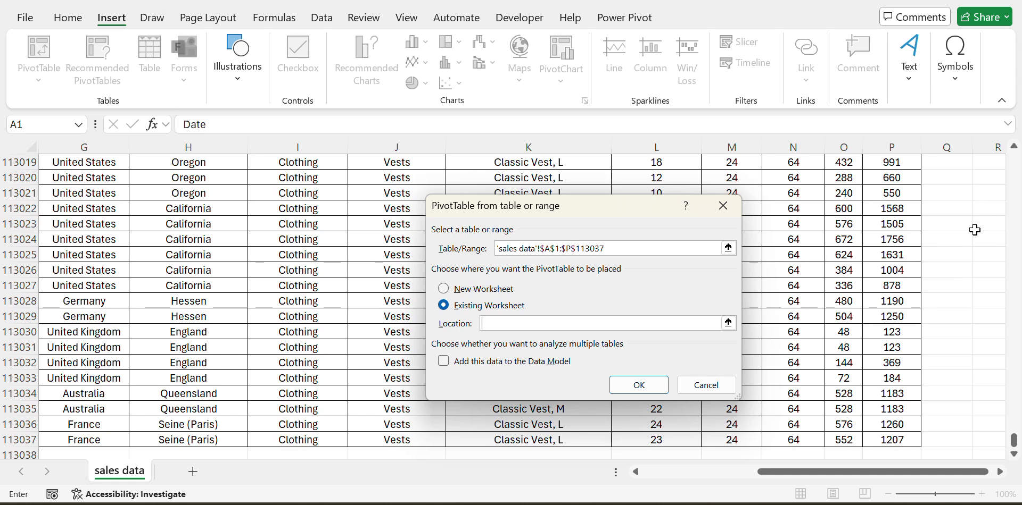
pyautogui.click(449, 292)
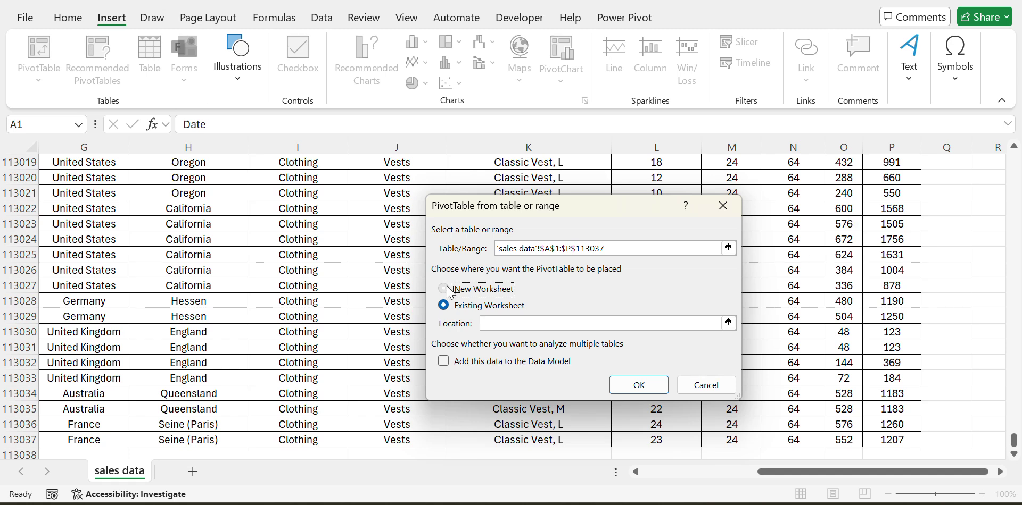
pyautogui.click(636, 391)
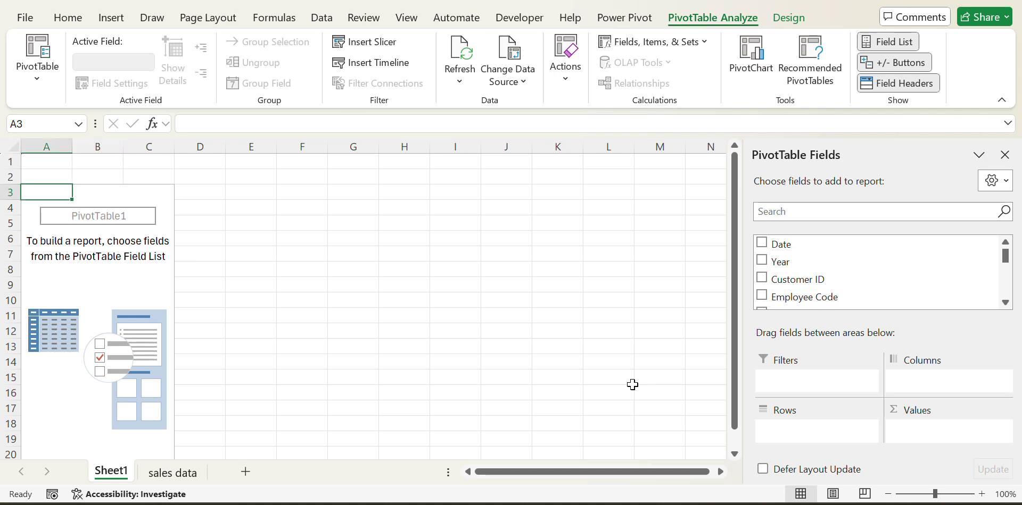
pyautogui.press('Right')
pyautogui.press('Right')
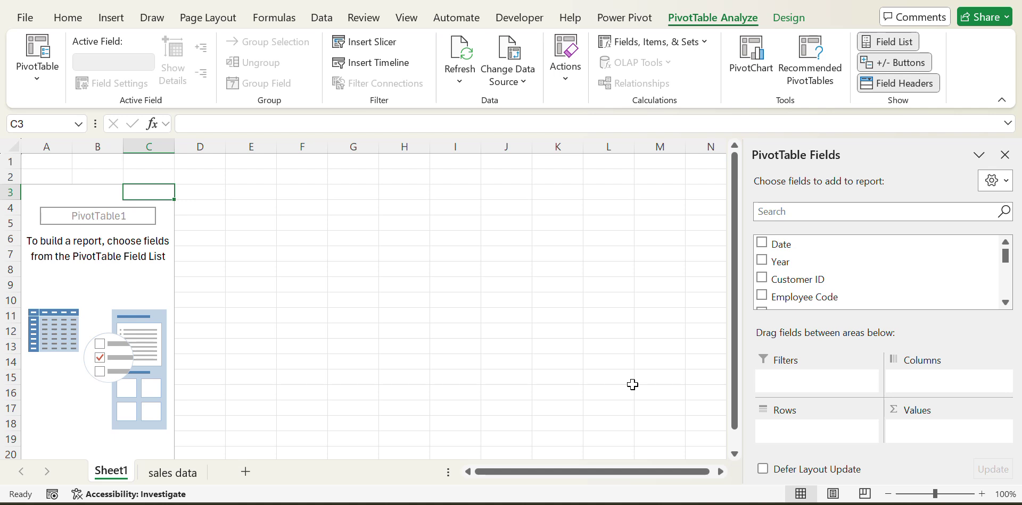
pyautogui.press('Right')
pyautogui.press('Left')
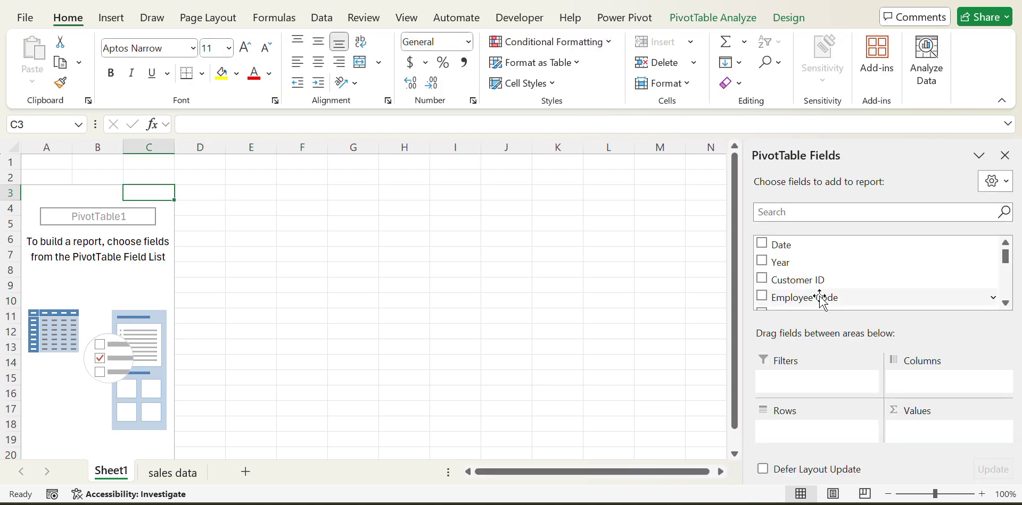
pyautogui.press('Right')
pyautogui.press('Left')
pyautogui.press('Left')
pyautogui.press('Right')
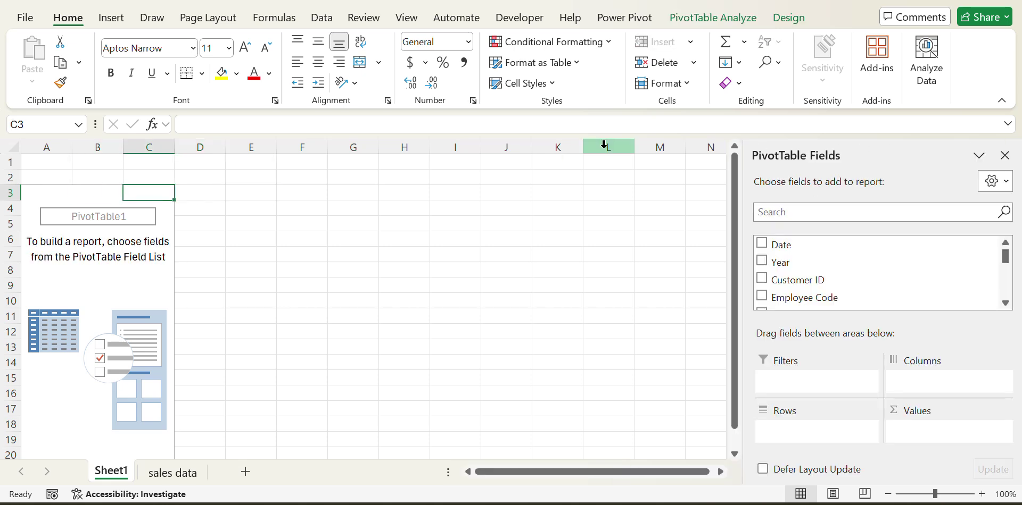
# Hide the PivotTable field list and move the selection out of the PivotTable area and back to B3 inside it
pyautogui.click(756, 24)
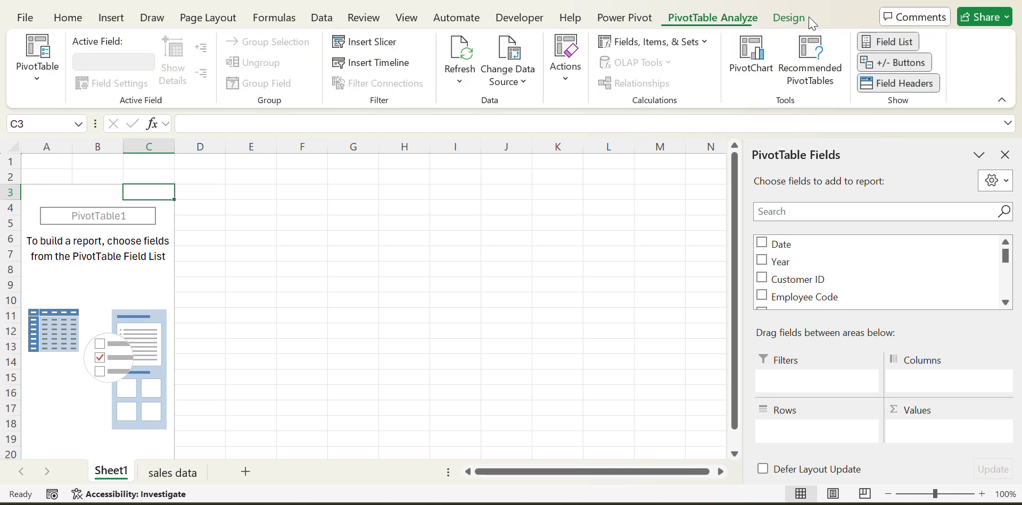
pyautogui.click(918, 47)
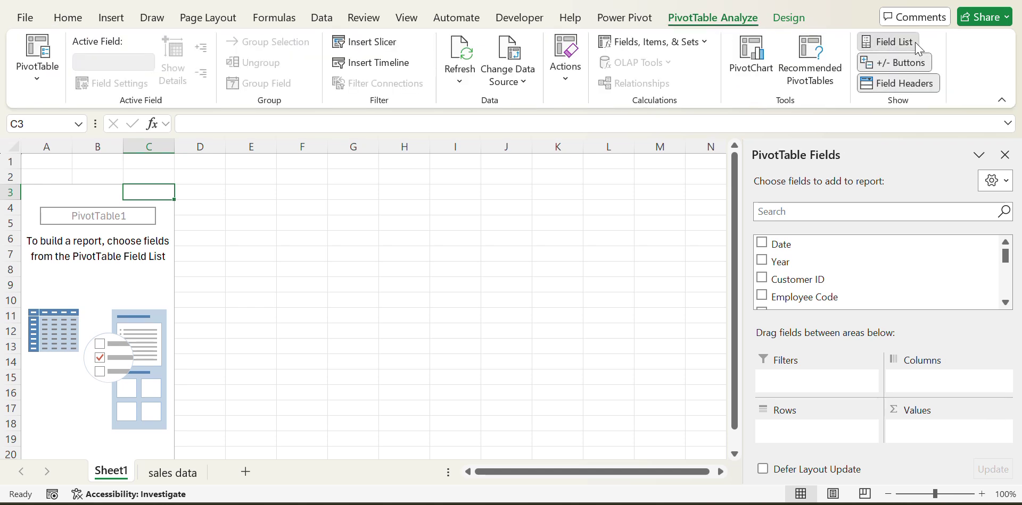
pyautogui.press('Right')
pyautogui.press('Left')
pyautogui.press('Right')
pyautogui.press('Right')
pyautogui.press('Right')
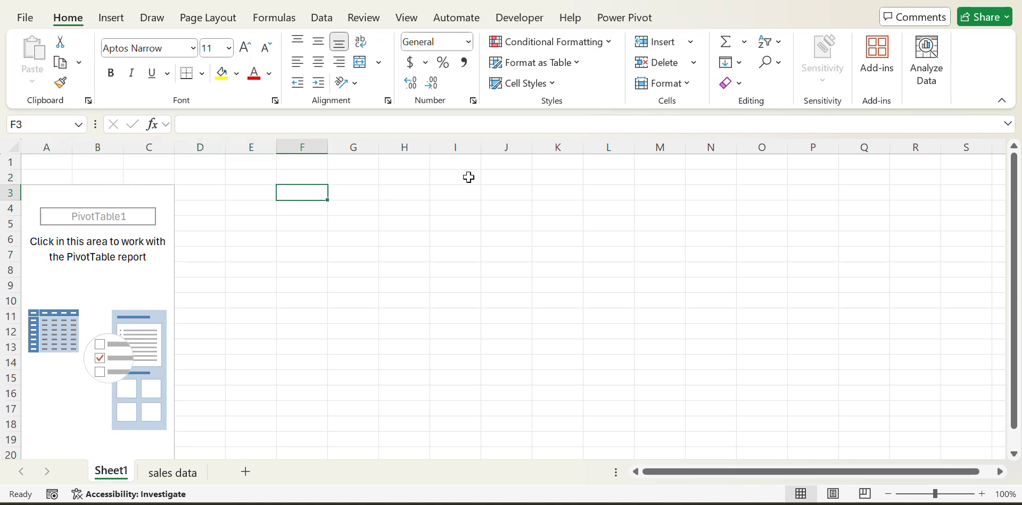
pyautogui.press('Left')
pyautogui.press('Left')
pyautogui.press('Left')
pyautogui.press('Right')
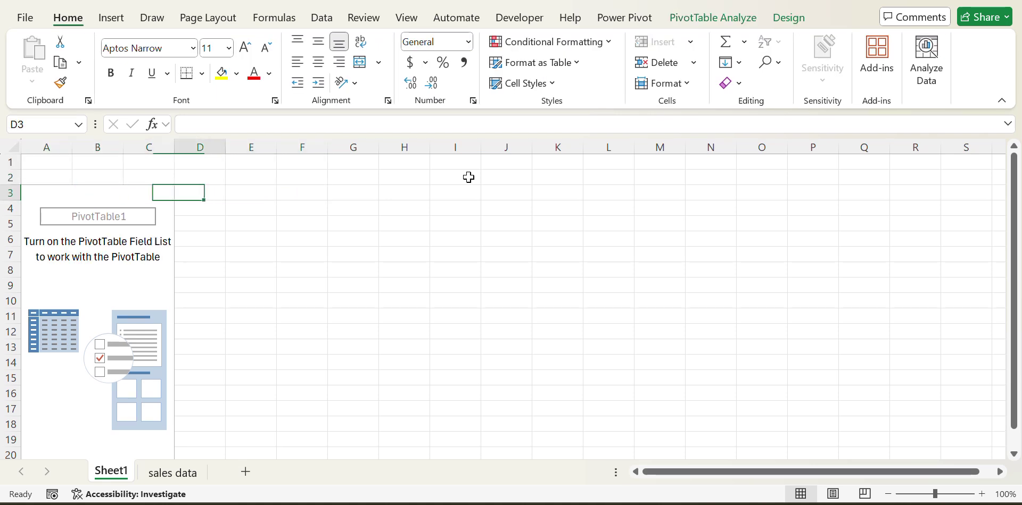
pyautogui.press('Left')
pyautogui.press('Left')
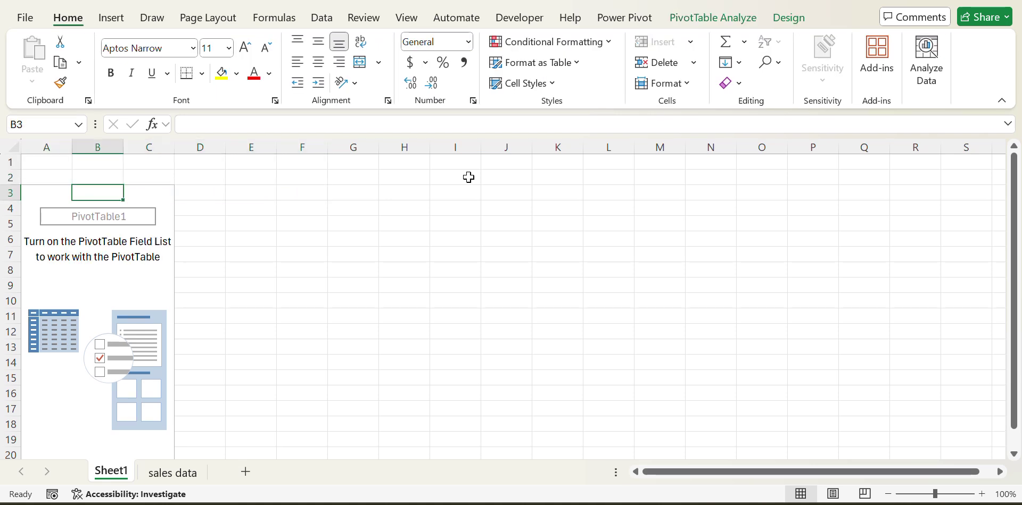
# Show the PivotTable field list again
pyautogui.click(751, 23)
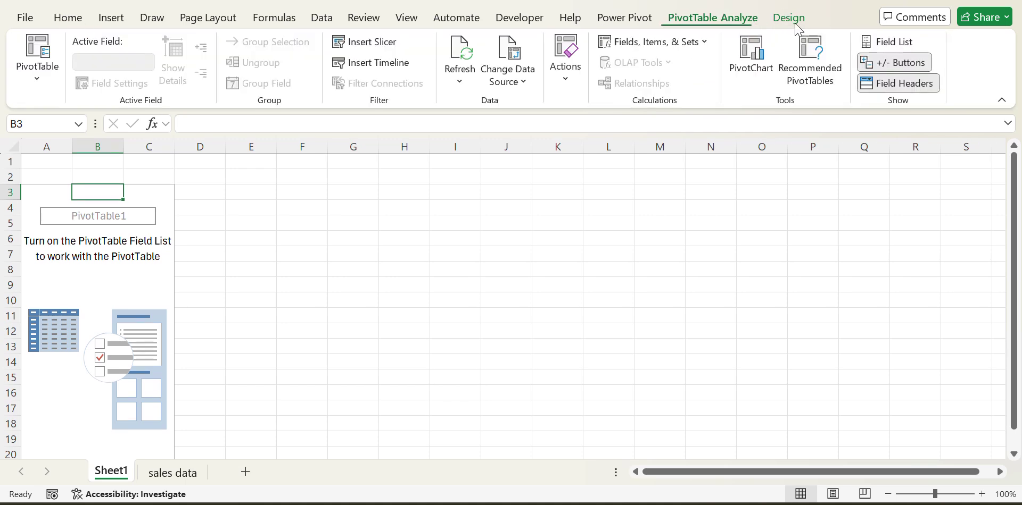
pyautogui.click(902, 42)
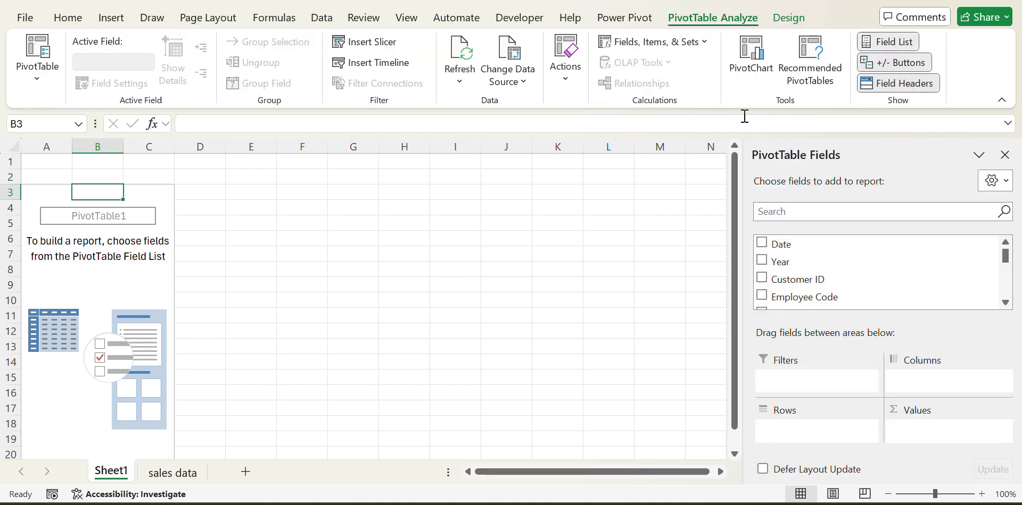
# Move the selection in and out of the empty PivotTable area, finishing at D3, to examine when the field list is shown
pyautogui.press('Right')
pyautogui.press('Right')
pyautogui.press('Right')
pyautogui.press('Left')
pyautogui.press('Left')
pyautogui.press('Right')
pyautogui.press('Right')
pyautogui.press('Left')
pyautogui.press('Left')
pyautogui.press('Right')
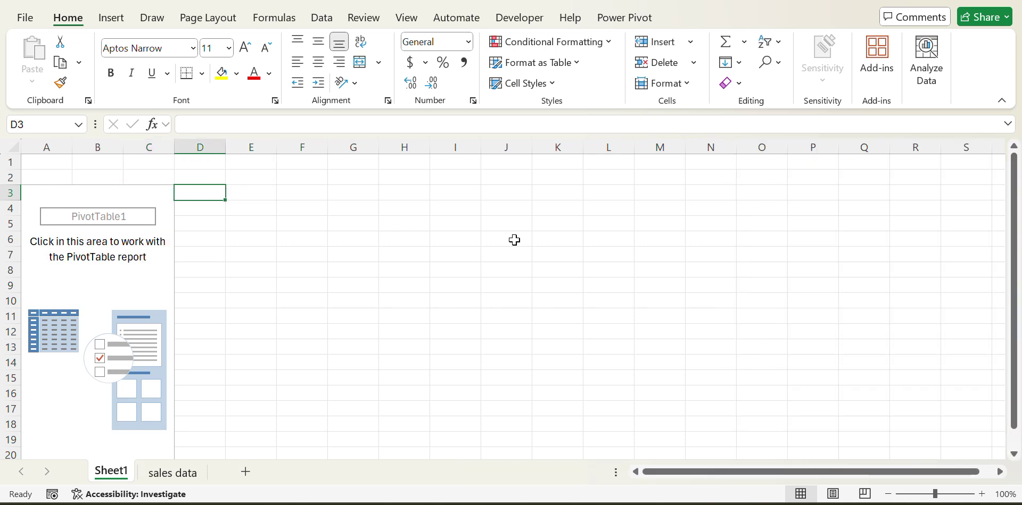
# Delete the Sheet1 worksheet with its empty PivotTable and confirm the permanent deletion
pyautogui.rightClick(117, 476)
pyautogui.click(156, 242)
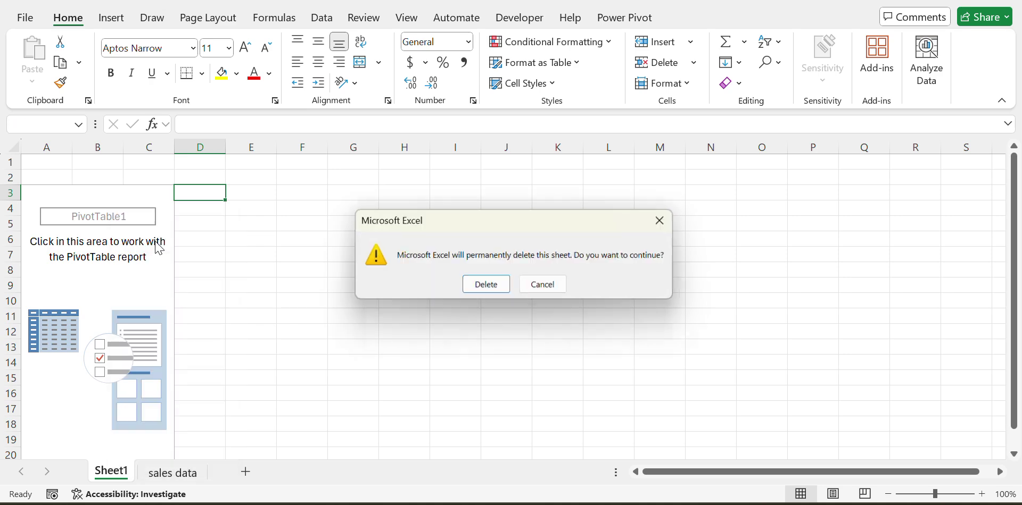
pyautogui.click(486, 287)
# Select A1 in the sales data and create a PivotTable from that data on a new worksheet
pyautogui.hscroll(-6, 471, 284)
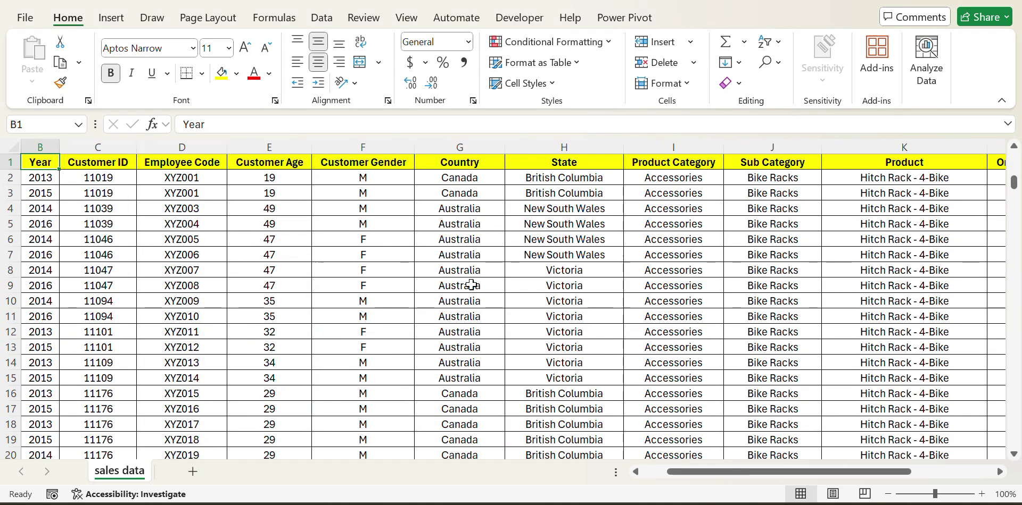
pyautogui.press('Up')
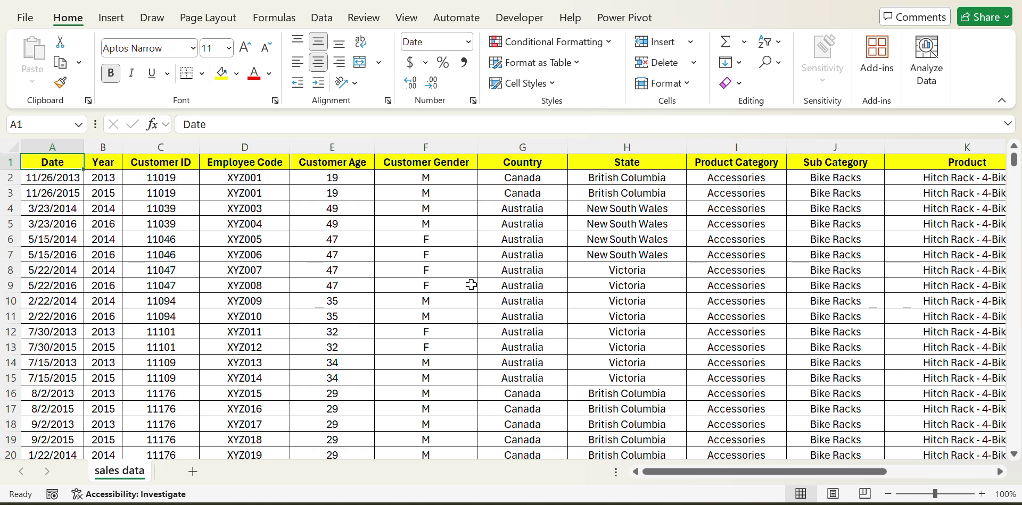
pyautogui.hotkey('alt', 'F11')
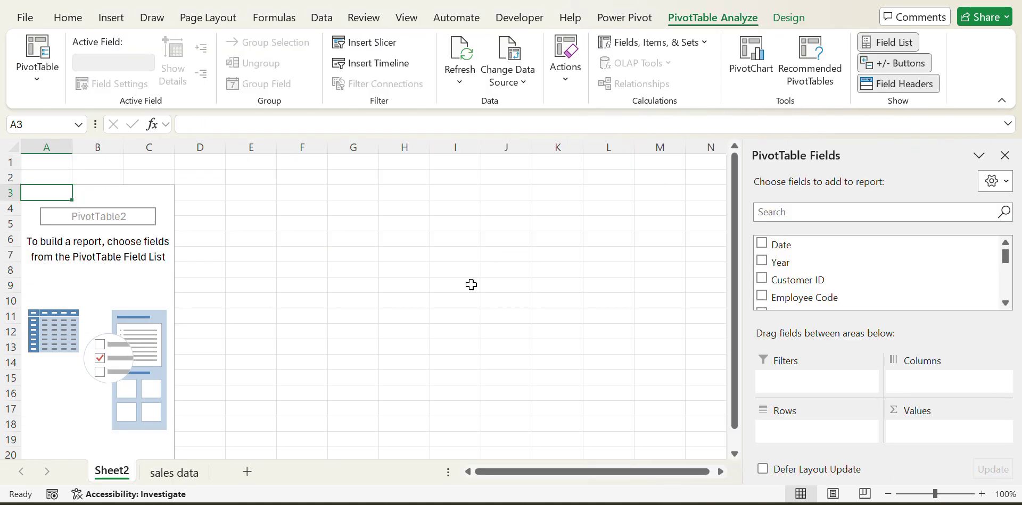
pyautogui.press('Right')
pyautogui.press('Left')
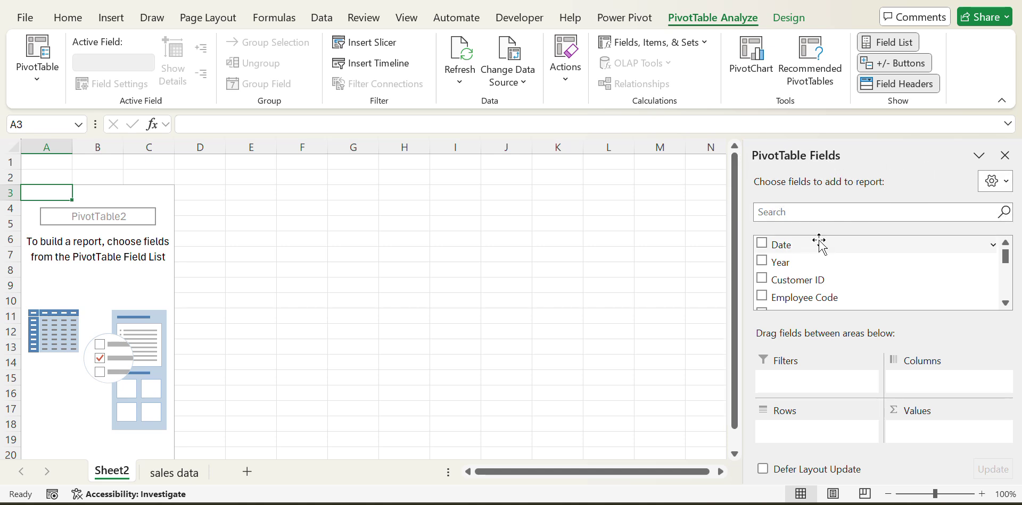
# Look through the PivotTable field list, search it for "reve" and clear the search
pyautogui.moveTo(1007, 255)
pyautogui.mouseDown()
pyautogui.moveTo(1009, 304)
pyautogui.moveTo(1009, 236)
pyautogui.moveTo(1008, 290)
pyautogui.moveTo(1010, 249)
pyautogui.mouseUp()
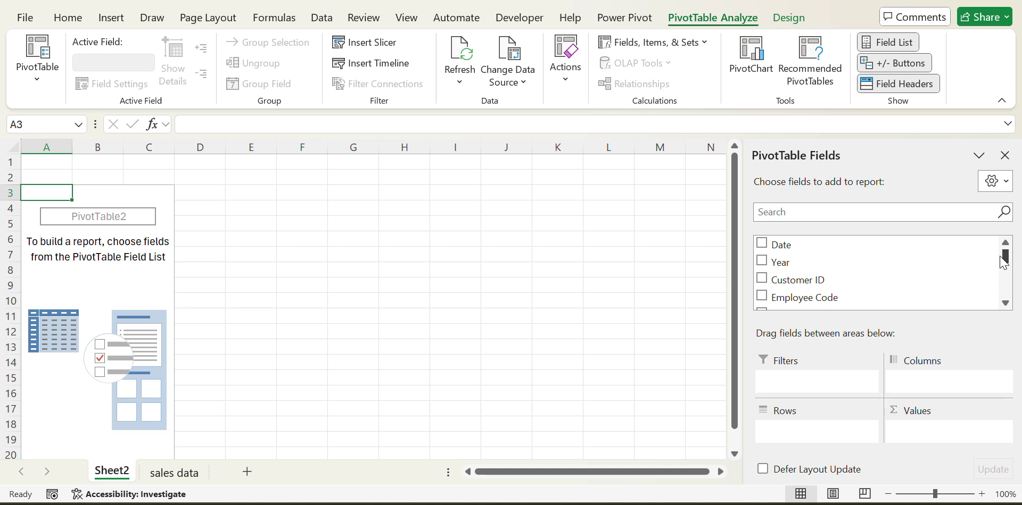
pyautogui.moveTo(1003, 261)
pyautogui.mouseDown()
pyautogui.moveTo(1009, 302)
pyautogui.moveTo(1011, 250)
pyautogui.mouseUp()
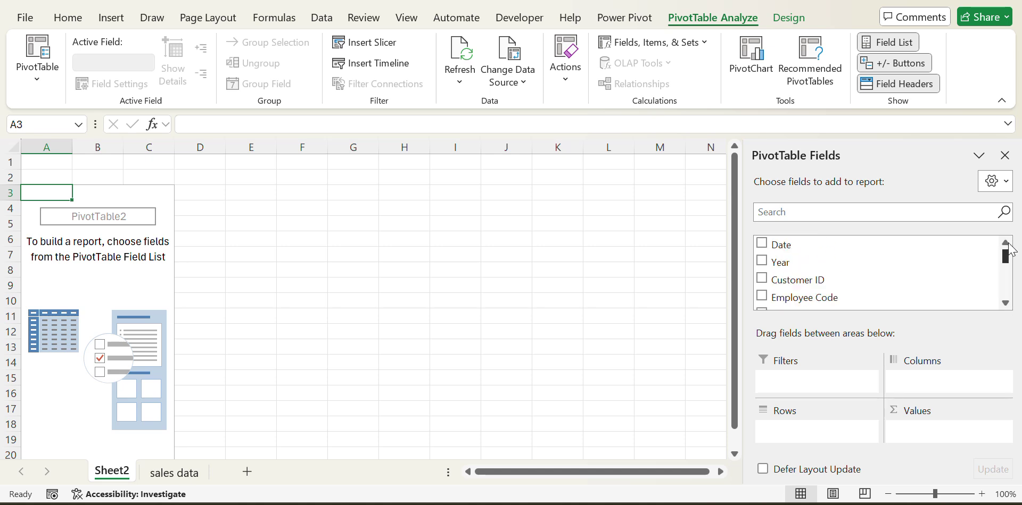
pyautogui.click(798, 211)
pyautogui.write('re')
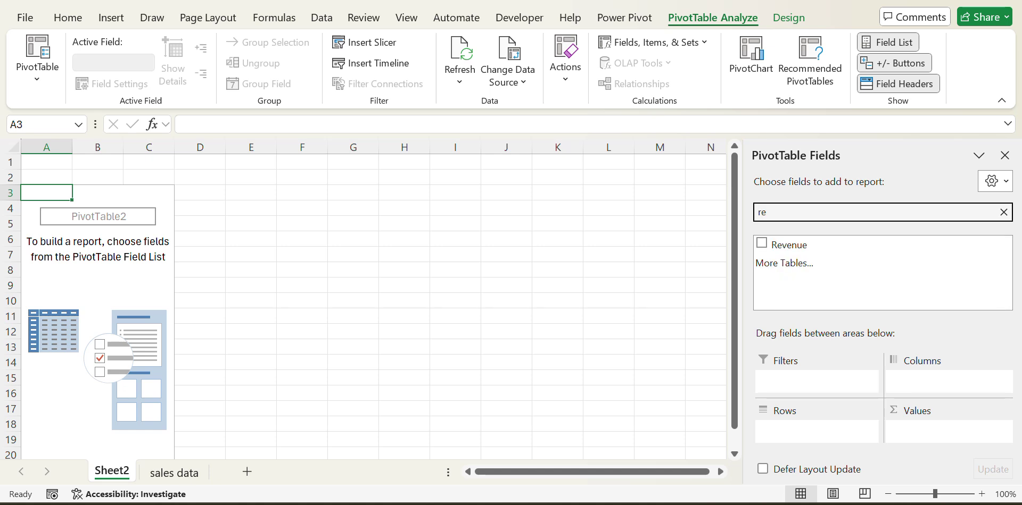
pyautogui.write('n')
pyautogui.press('BackSpace')
pyautogui.write('ve')
pyautogui.click(1004, 212)
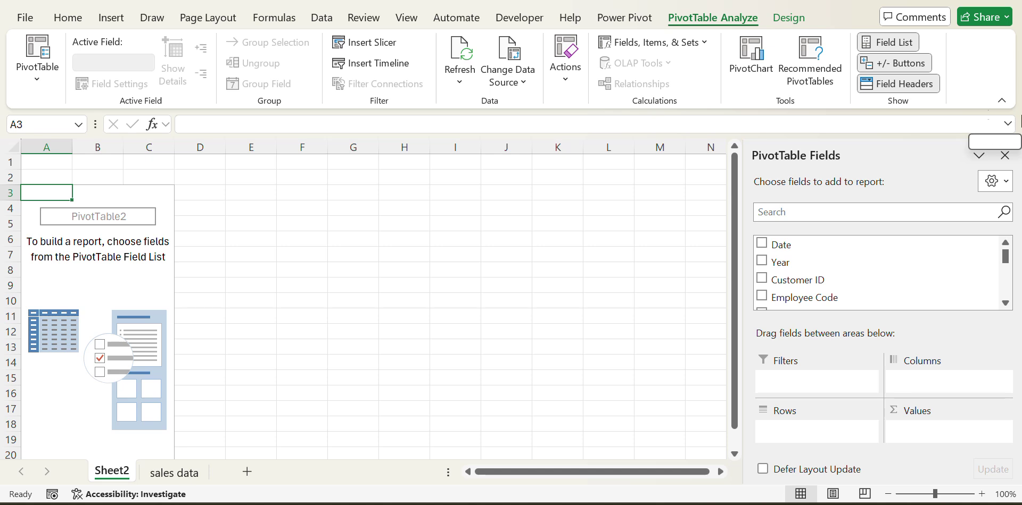
# Find the Country field by searching for "cou", add it to the PivotTable and place it in the Columns area
pyautogui.click(779, 211)
pyautogui.write('r')
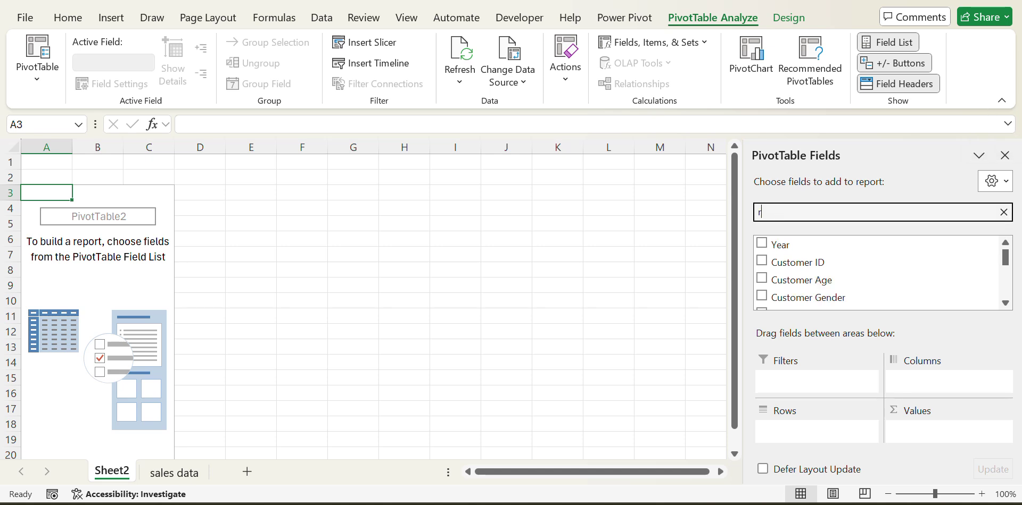
pyautogui.press('BackSpace')
pyautogui.write('cou')
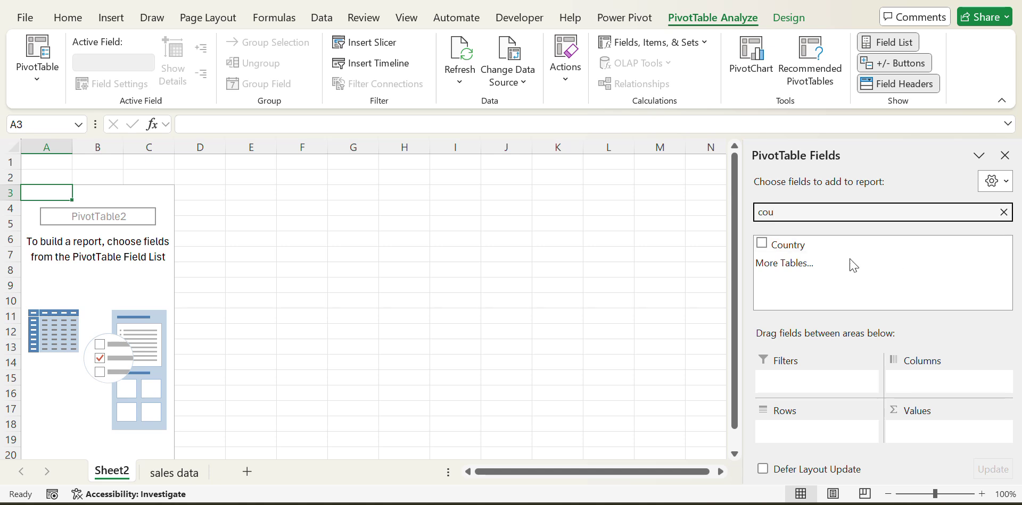
pyautogui.click(762, 243)
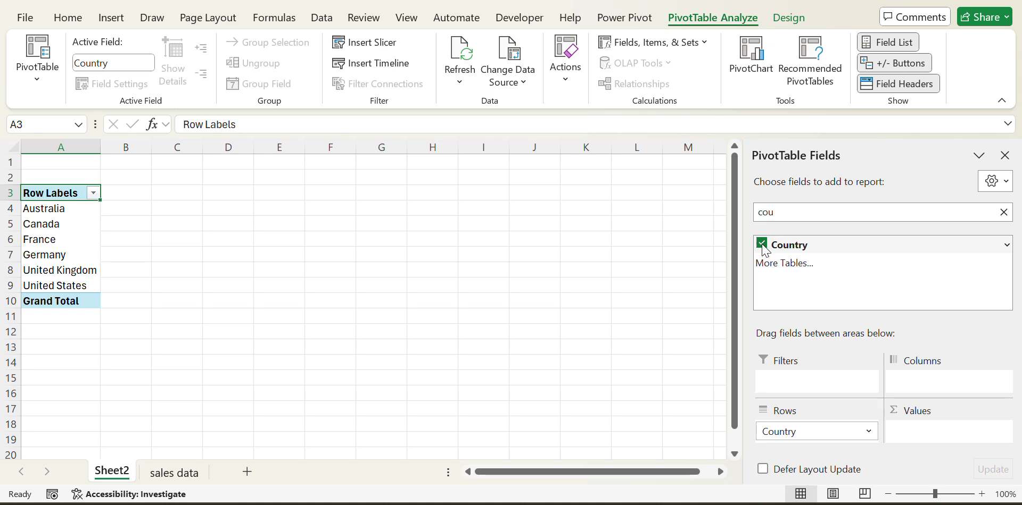
pyautogui.moveTo(765, 251); pyautogui.dragTo(931, 384)
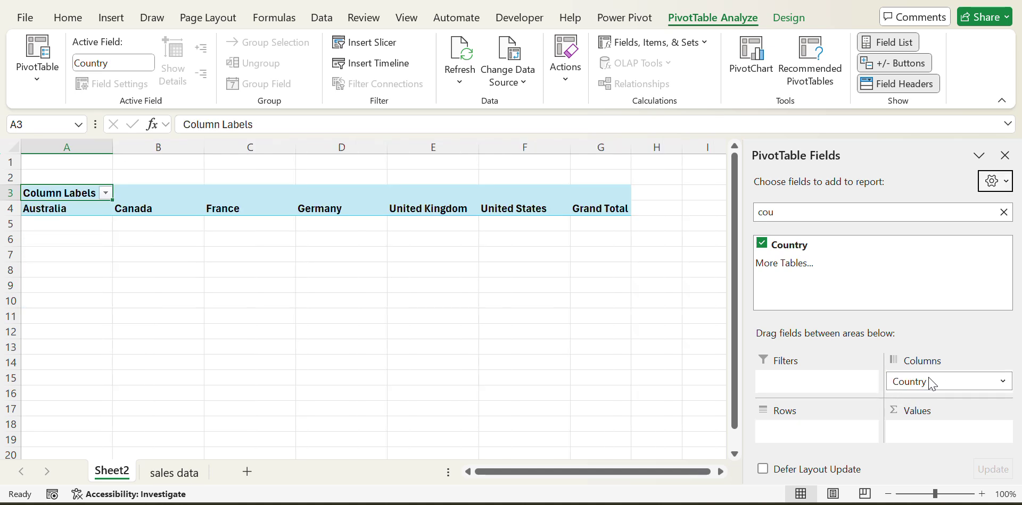
# Examine the country column labels across row 4 of the PivotTable, returning to A4
pyautogui.press('Down')
pyautogui.press('Right')
pyautogui.press('Right')
pyautogui.press('Right')
pyautogui.press('Right')
pyautogui.press('Right')
pyautogui.press('Right')
pyautogui.press('Left')
pyautogui.press('Left')
pyautogui.press('Left')
pyautogui.press('Left')
pyautogui.press('Left')
pyautogui.press('Left')
pyautogui.press('Right')
pyautogui.press('Right')
pyautogui.press('Right')
pyautogui.press('Right')
pyautogui.press('Right')
pyautogui.press('Right')
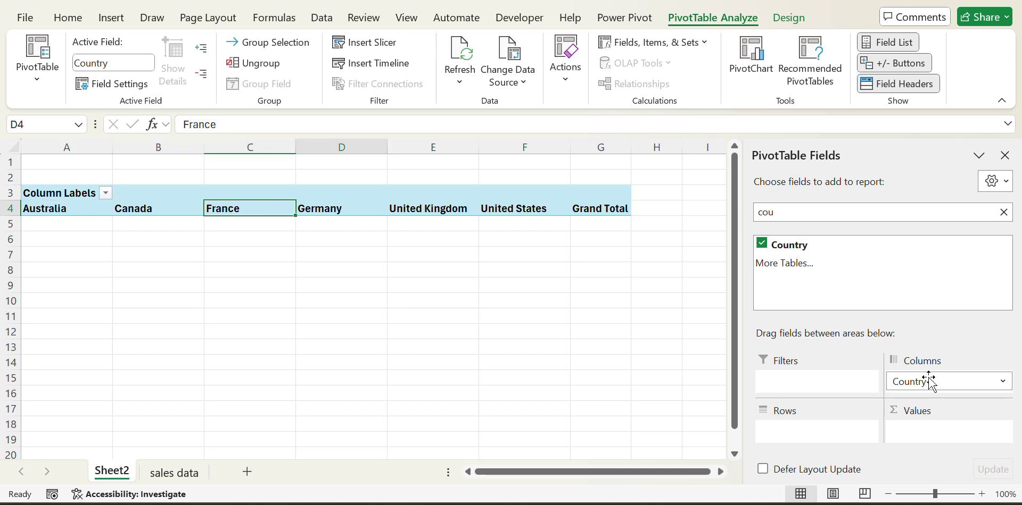
pyautogui.press('Left')
pyautogui.press('Left')
pyautogui.press('Left')
pyautogui.press('Left')
pyautogui.press('Left')
pyautogui.press('Left')
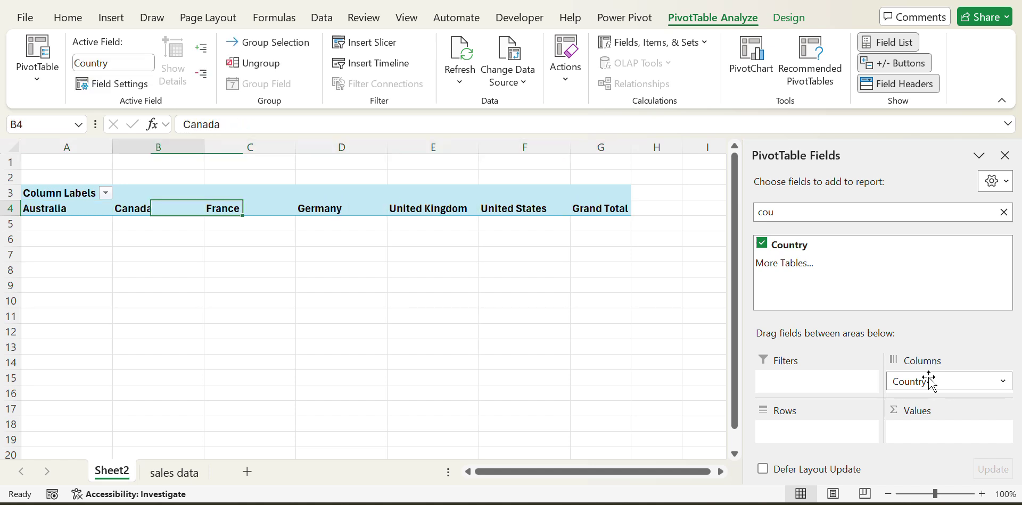
pyautogui.press('Right')
pyautogui.press('Left')
pyautogui.press('Right')
pyautogui.press('Left')
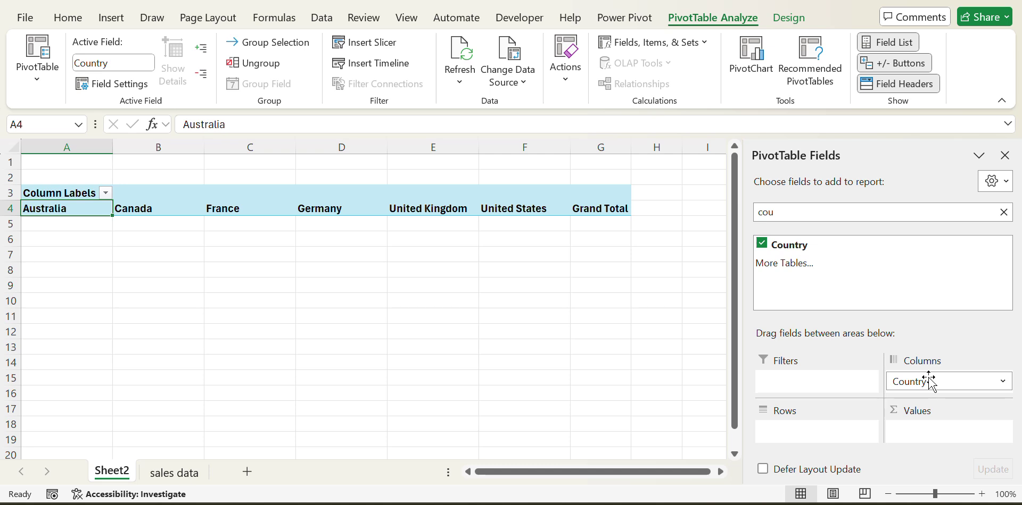
pyautogui.press('Right')
pyautogui.press('Right')
pyautogui.press('Right')
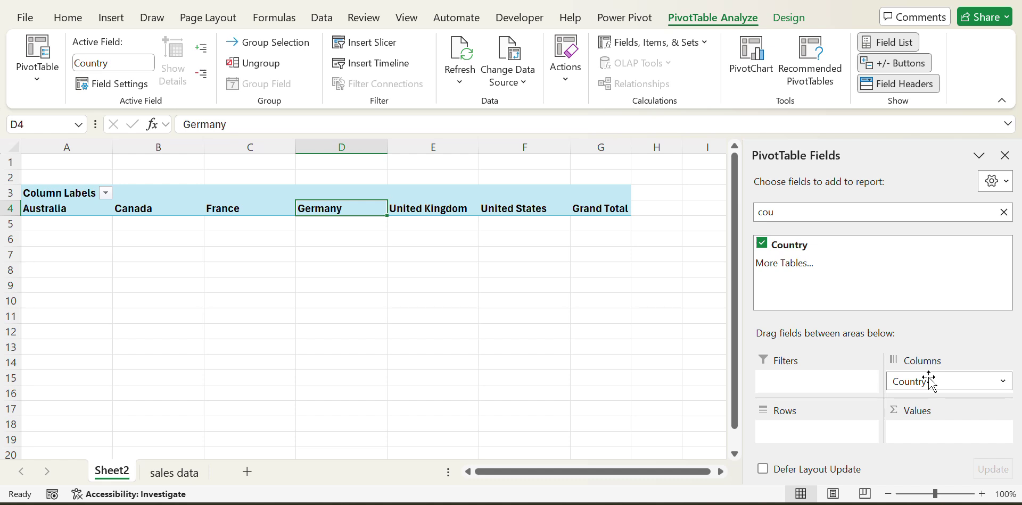
pyautogui.press('Left')
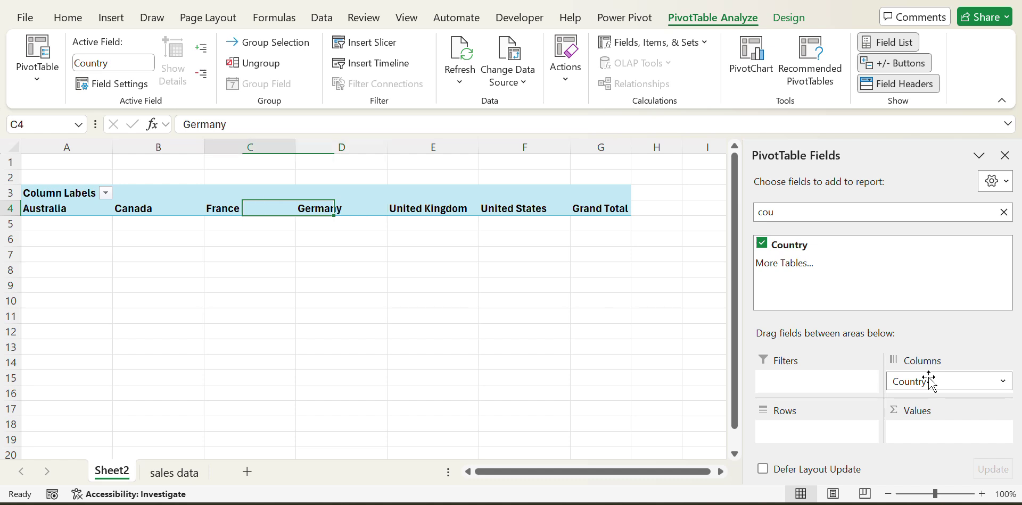
pyautogui.press('Left')
pyautogui.press('Left')
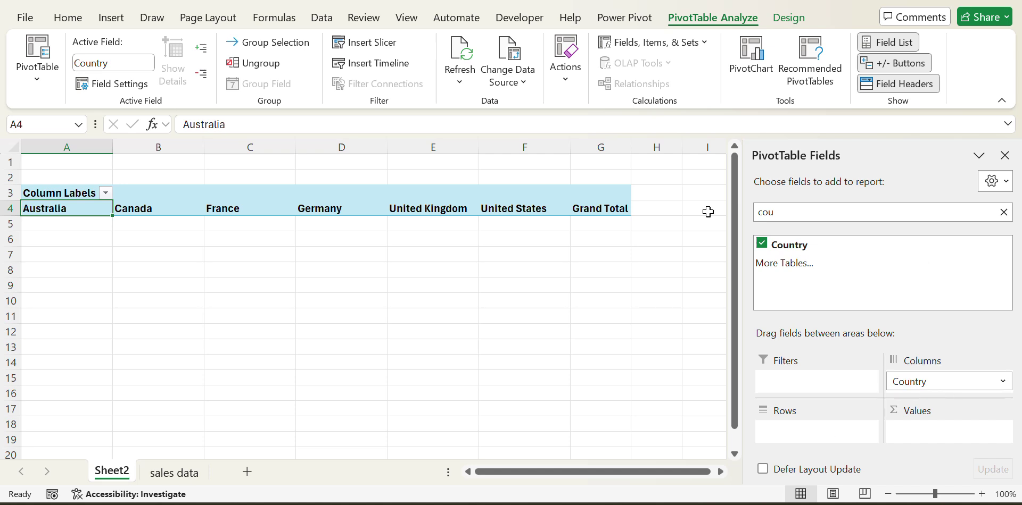
# Find the State field by searching for "sta" and add it to the PivotTable's Rows area
pyautogui.click(791, 212)
pyautogui.press('BackSpace')
pyautogui.press('BackSpace')
pyautogui.press('BackSpace')
pyautogui.write('sta')
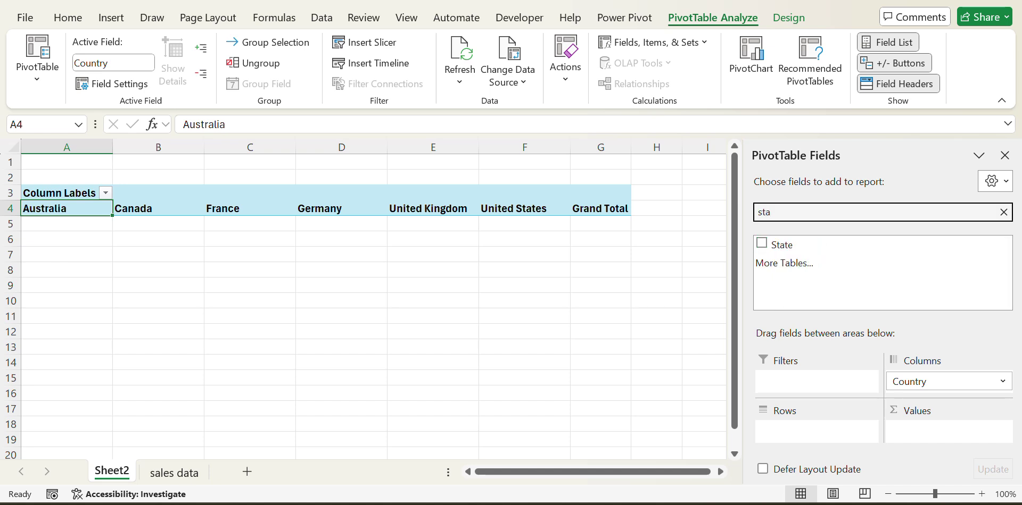
pyautogui.click(766, 249)
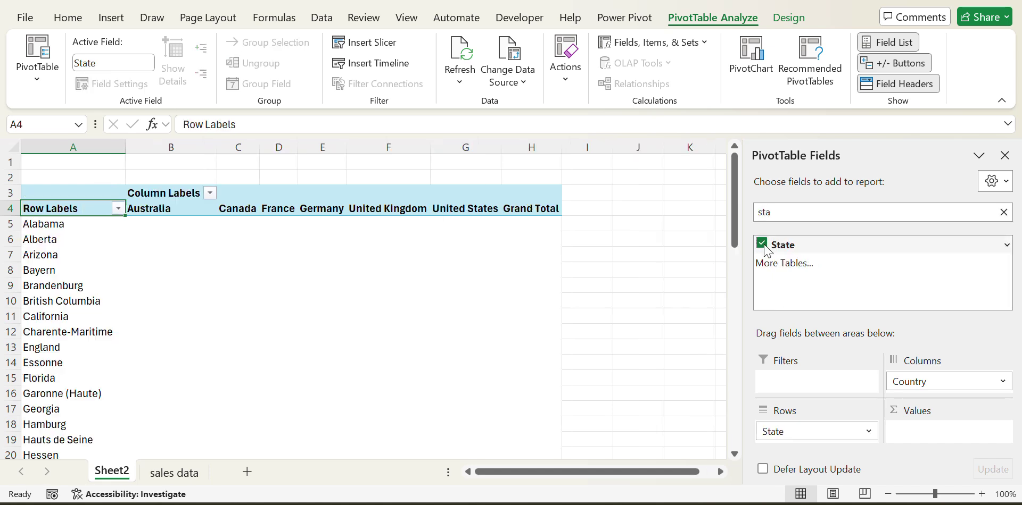
# Find the Revenue field by searching for "rev" and add it to the PivotTable's Values area
pyautogui.click(796, 213)
pyautogui.press('BackSpace')
pyautogui.press('BackSpace')
pyautogui.press('BackSpace')
pyautogui.write('rev')
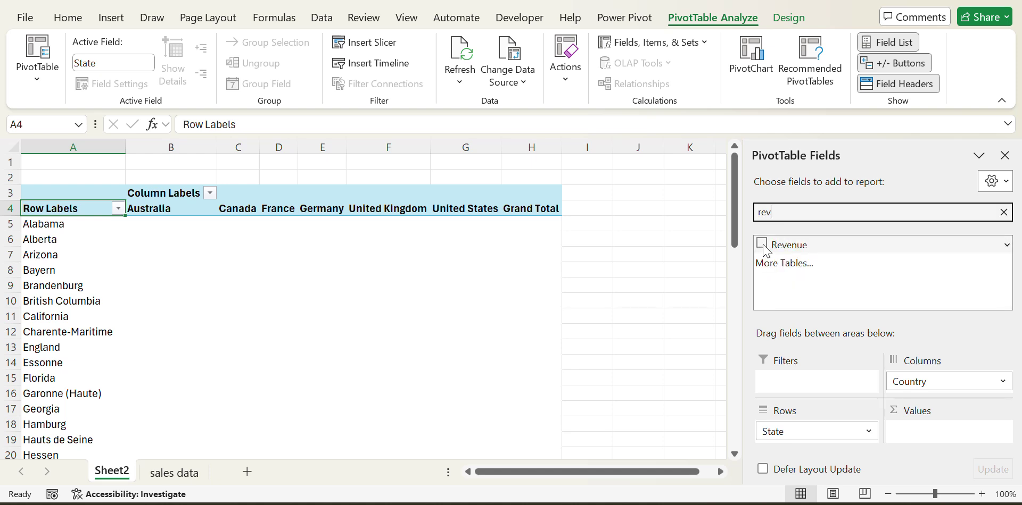
pyautogui.click(761, 243)
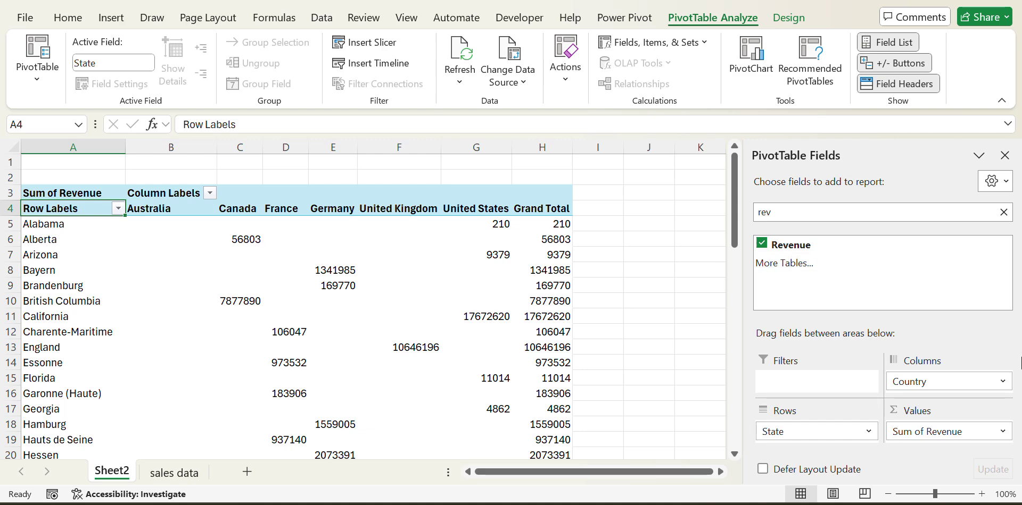
# Examine the PivotTable's state rows down to the end and return to the row labels header in A4
pyautogui.press('Right')
pyautogui.press('Left')
pyautogui.press('Down')
pyautogui.hotkey('ctrl', 'Down')
pyautogui.press('Down')
pyautogui.press('Up')
pyautogui.press('Up')
pyautogui.press('Up')
pyautogui.hotkey('ctrl', 'Up')
pyautogui.press('Up')
pyautogui.press('Up')
pyautogui.press('Down')
pyautogui.press('Down')
pyautogui.press('Down')
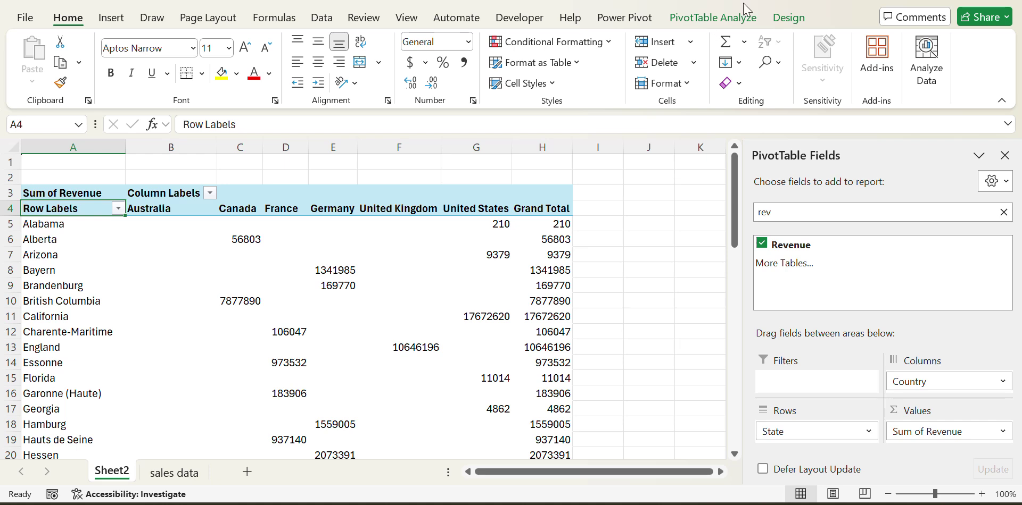
# Enable the classic PivotTable layout in the PivotTable's display options and apply it
pyautogui.click(729, 19)
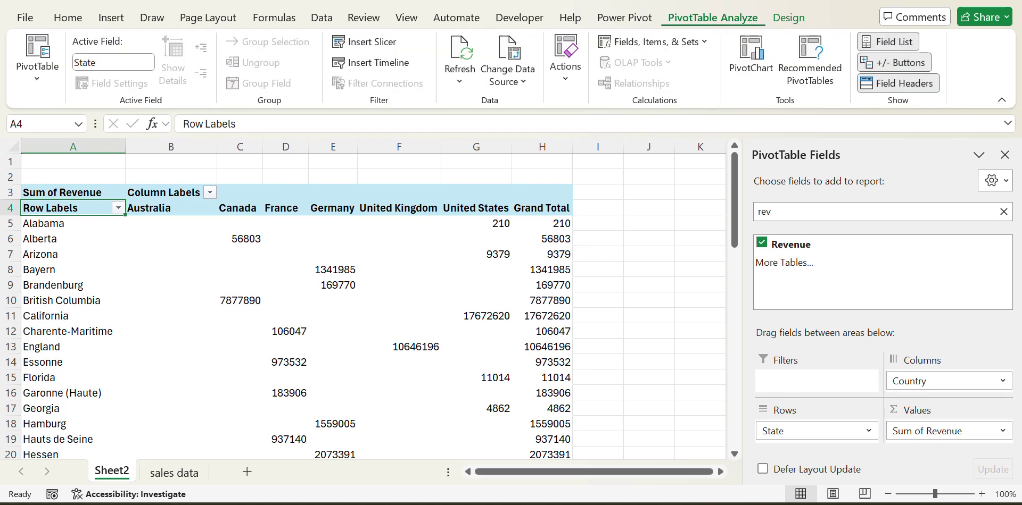
pyautogui.click(38, 80)
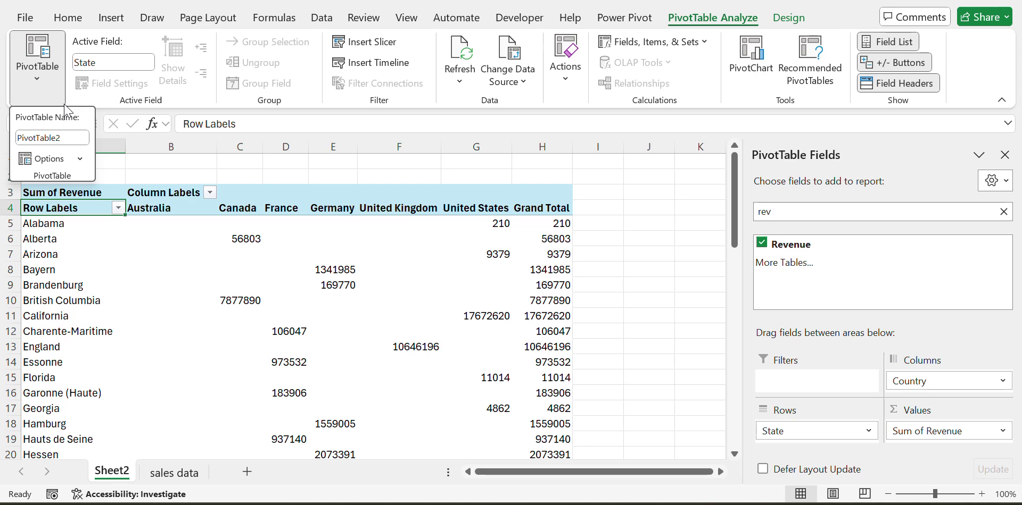
pyautogui.click(79, 159)
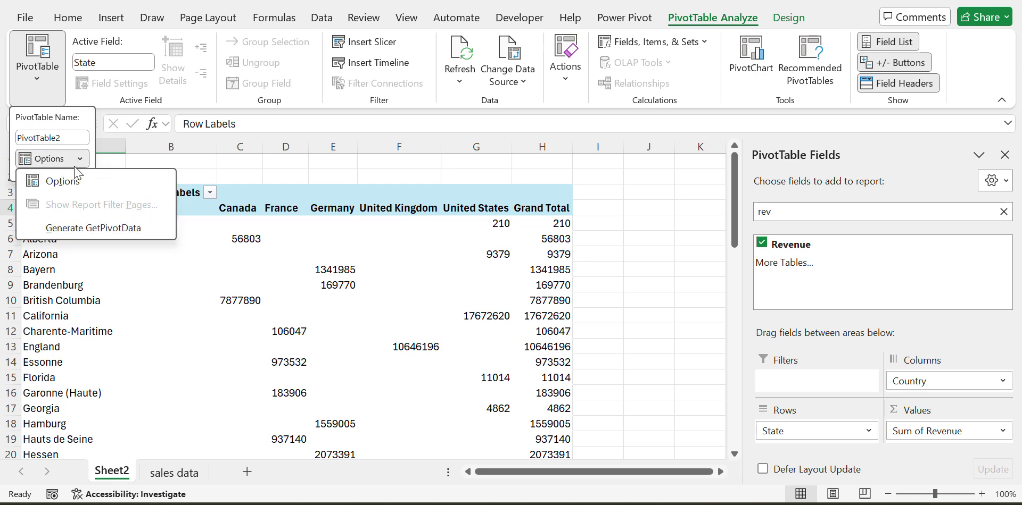
pyautogui.click(63, 181)
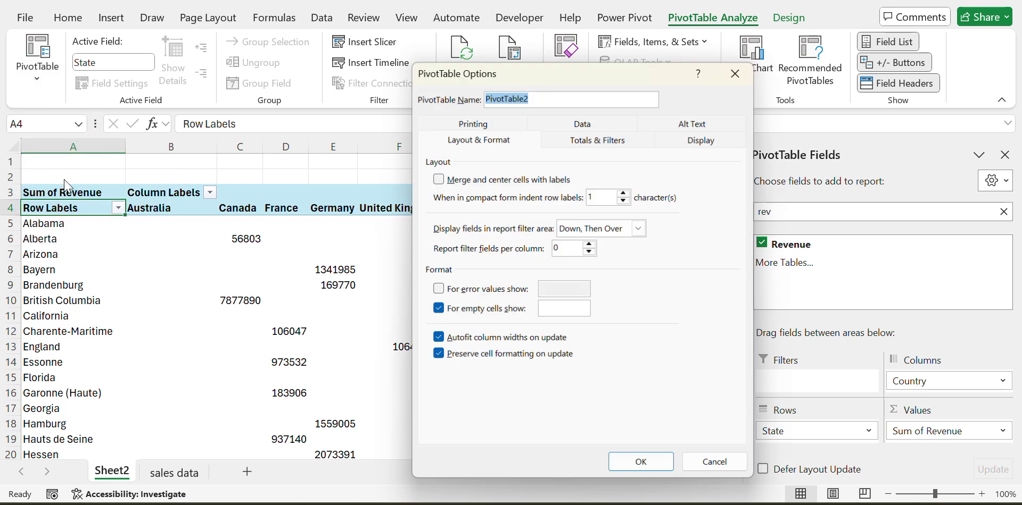
pyautogui.click(713, 140)
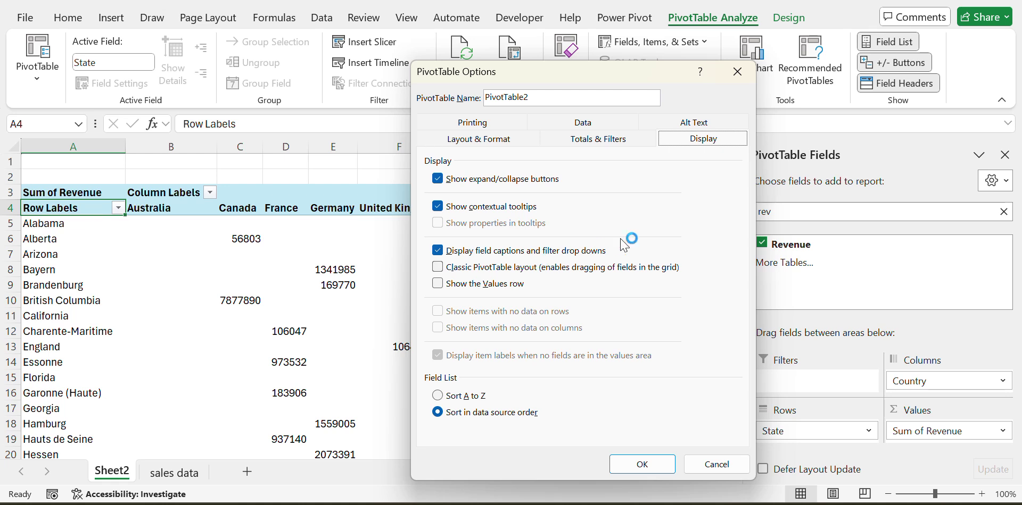
pyautogui.click(437, 267)
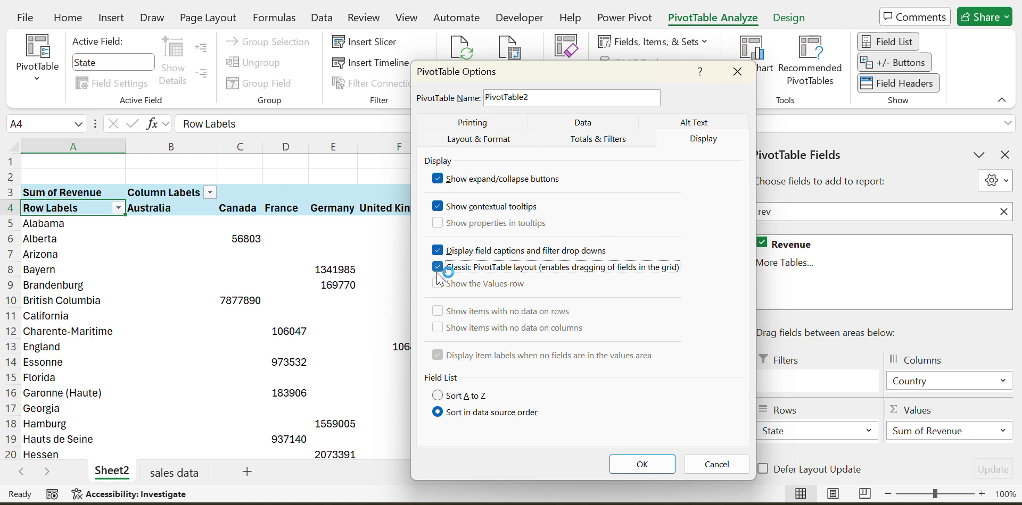
pyautogui.click(641, 466)
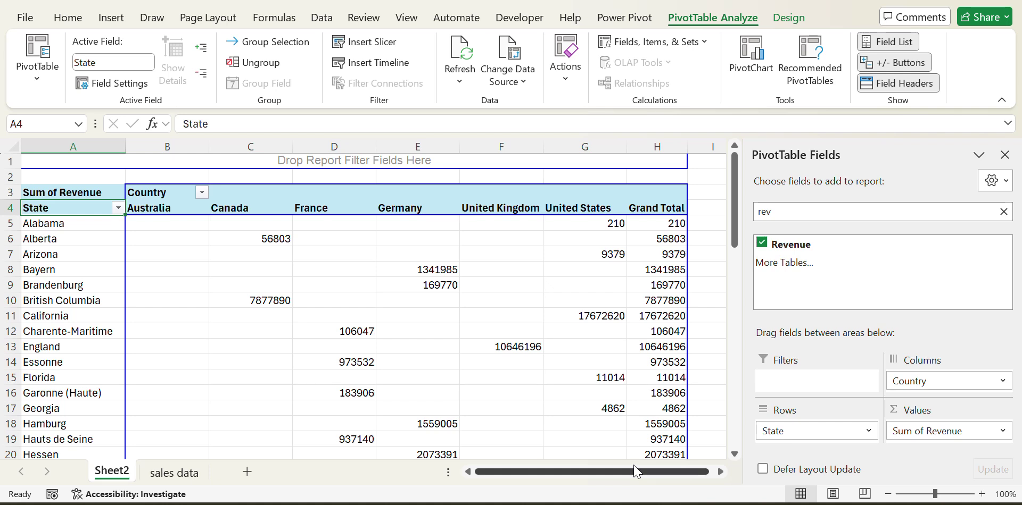
# Examine the header row of the classic layout out to its last column and return to the State header in A4
pyautogui.press('Right')
pyautogui.press('Right')
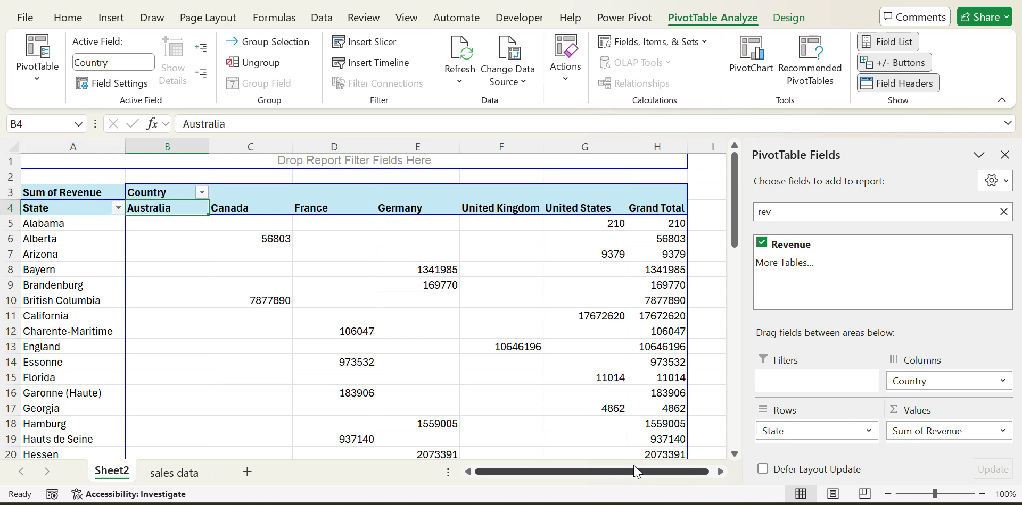
pyautogui.press('Left')
pyautogui.press('Left')
pyautogui.press('Right')
pyautogui.press('Left')
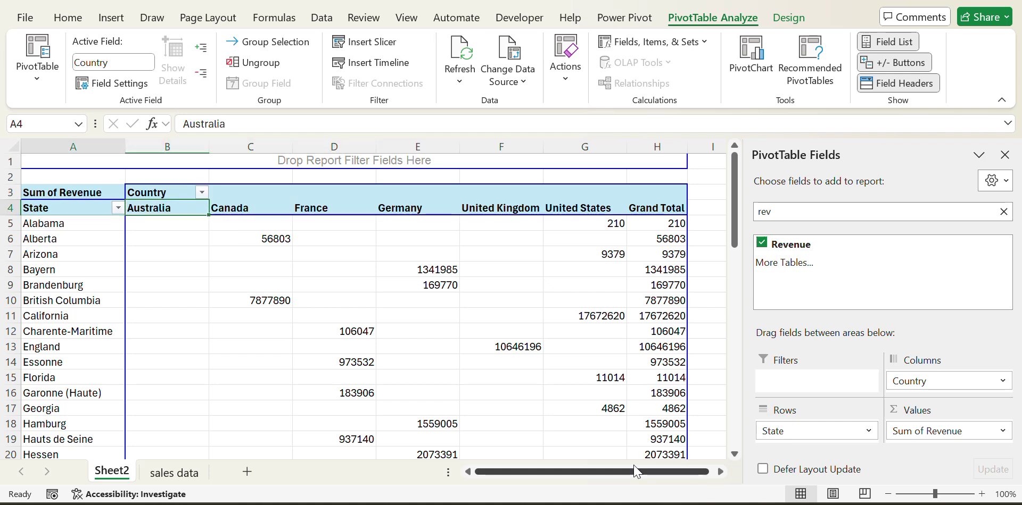
pyautogui.hotkey('ctrl', 'Right')
pyautogui.hotkey('ctrl', 'Left')
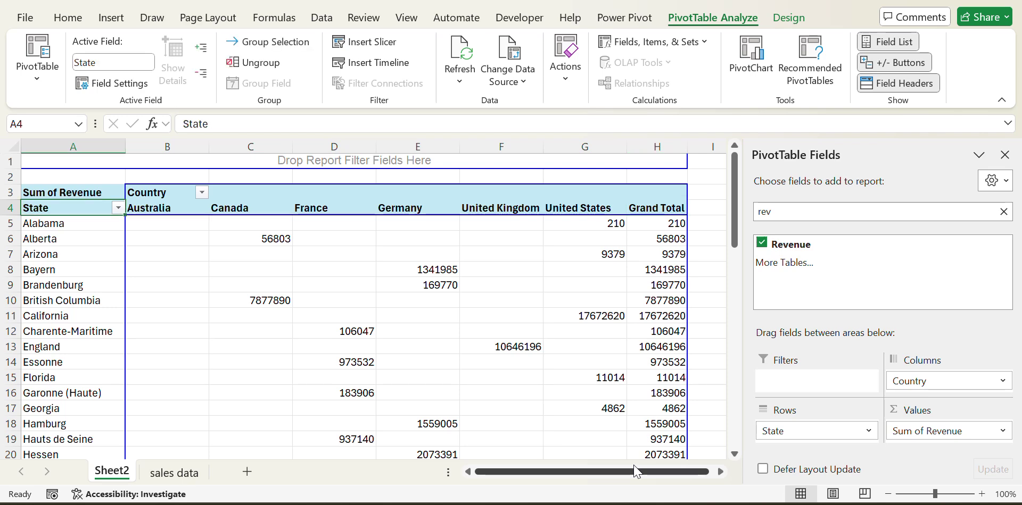
# Apply borders to the PivotTable range from A4 to its last cell and center the contents horizontally and vertically
pyautogui.hotkey('ctrl', 'shift', 'End')
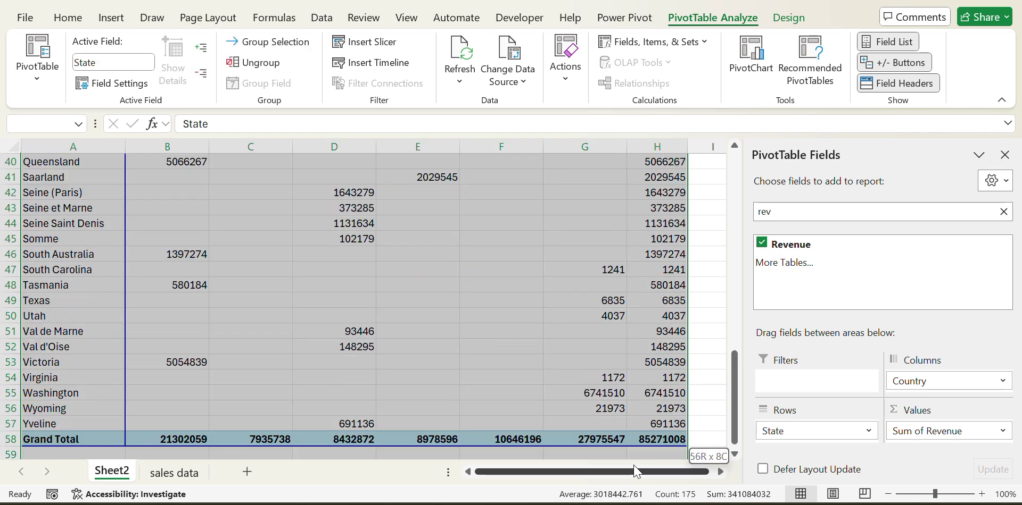
pyautogui.hotkey('ctrl', 'BackSpace')
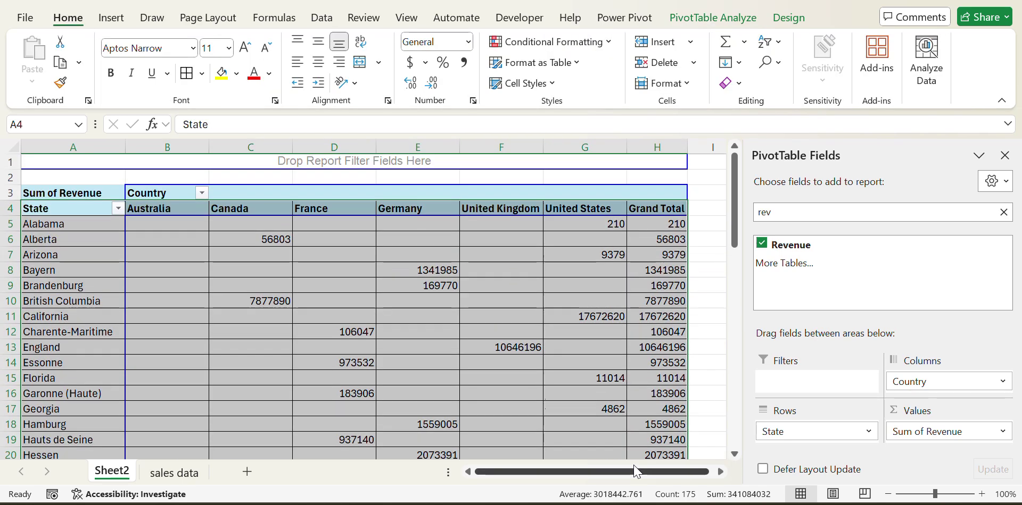
pyautogui.click(317, 63)
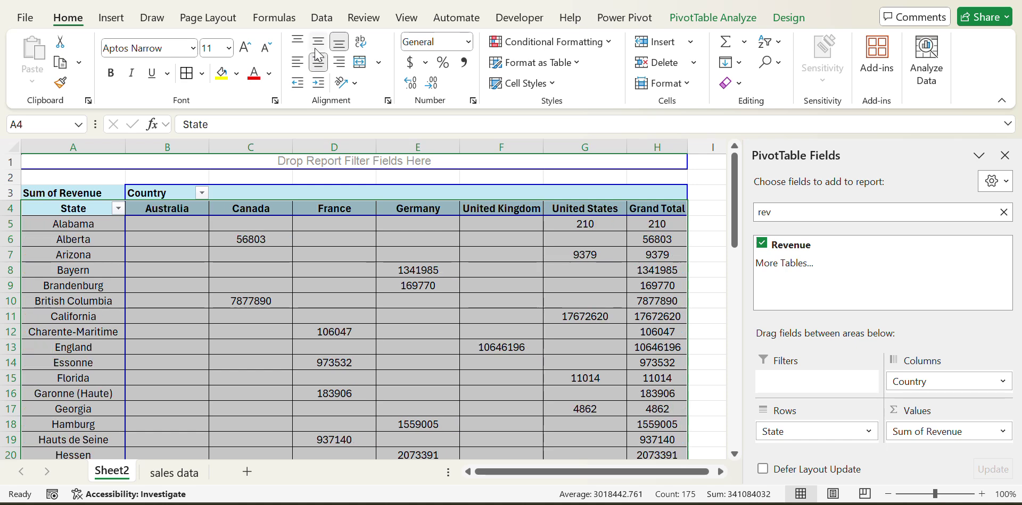
pyautogui.click(318, 42)
# Examine the State and country header cells of the bordered, centered PivotTable and return to A4
pyautogui.press('Tab')
pyautogui.press('Left')
pyautogui.press('Up')
pyautogui.press('Down')
pyautogui.press('Right')
pyautogui.press('Right')
pyautogui.press('Left')
pyautogui.press('Left')
pyautogui.press('Right')
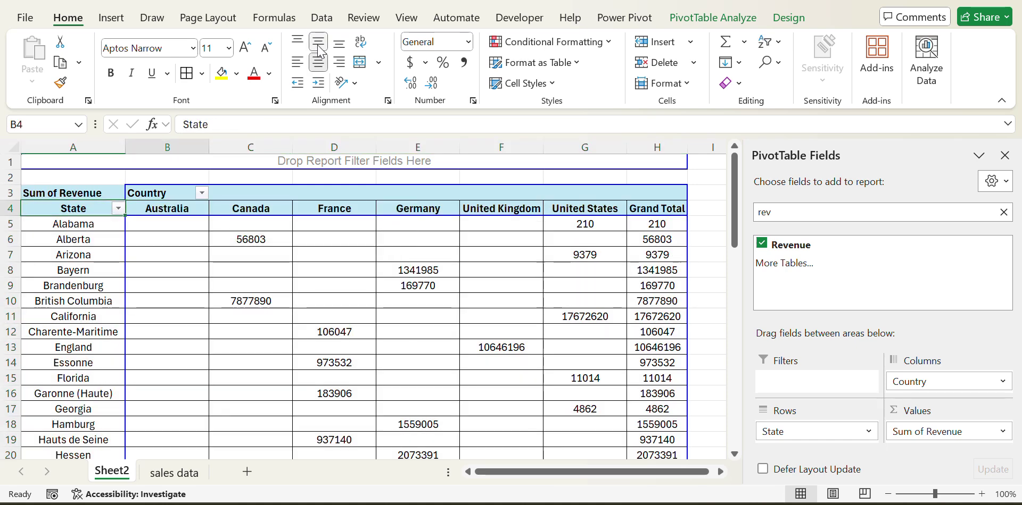
pyautogui.press('Left')
pyautogui.press('Up')
pyautogui.press('Down')
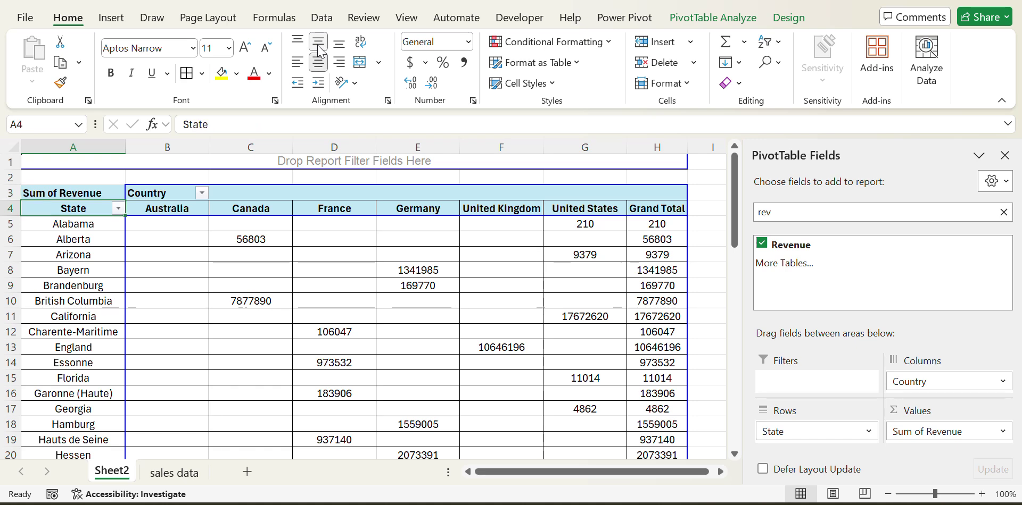
# Clear the field search, then undo the PivotTable's centering, borders and classic layout
pyautogui.click(1004, 212)
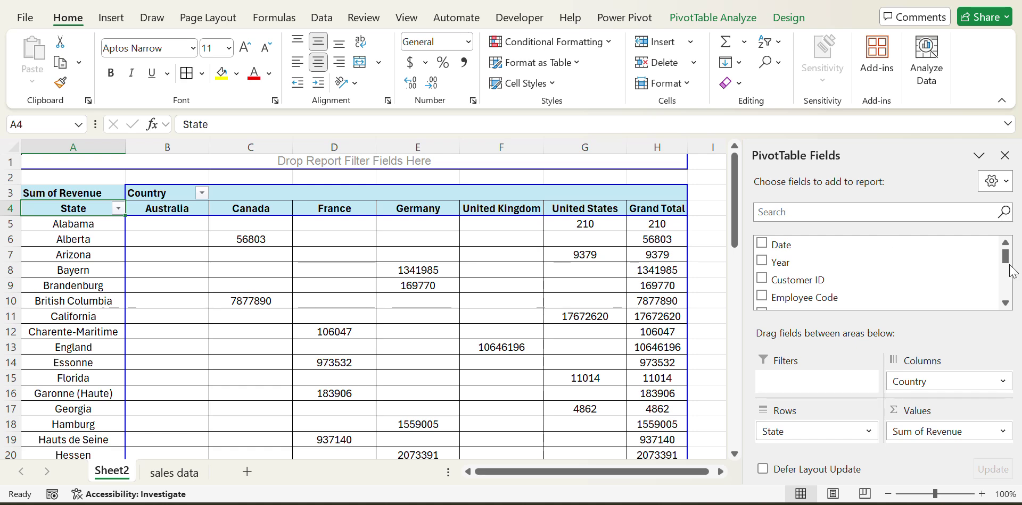
pyautogui.hotkey('ctrl', 'a')
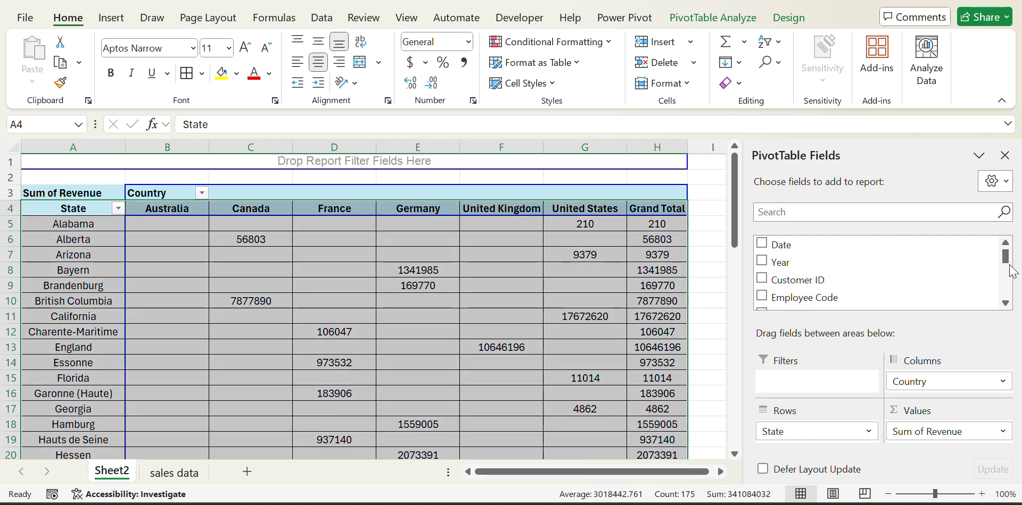
pyautogui.hotkey('ctrl', 'z')
pyautogui.hotkey('ctrl', 'z')
pyautogui.hotkey('ctrl', 'z')
pyautogui.hotkey('ctrl', 'z')
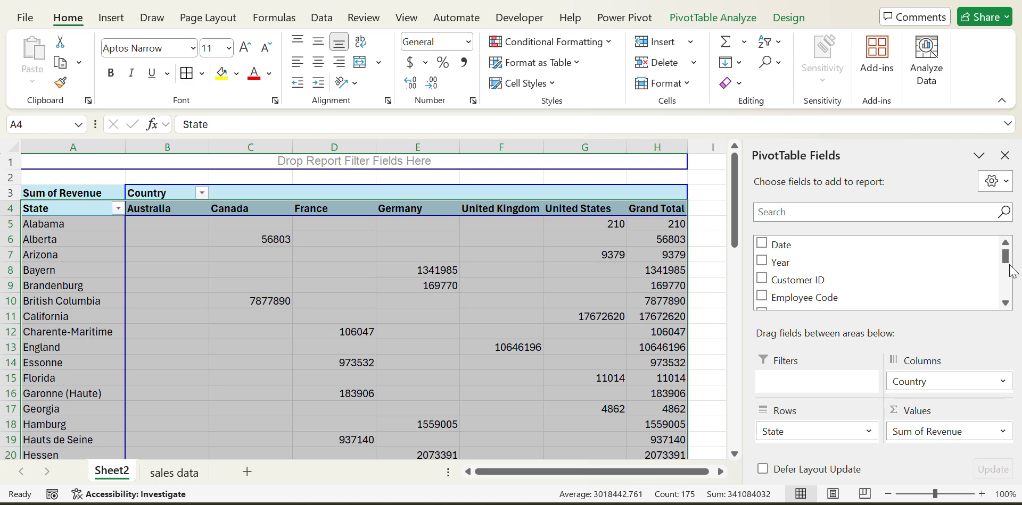
pyautogui.hotkey('ctrl', 'z')
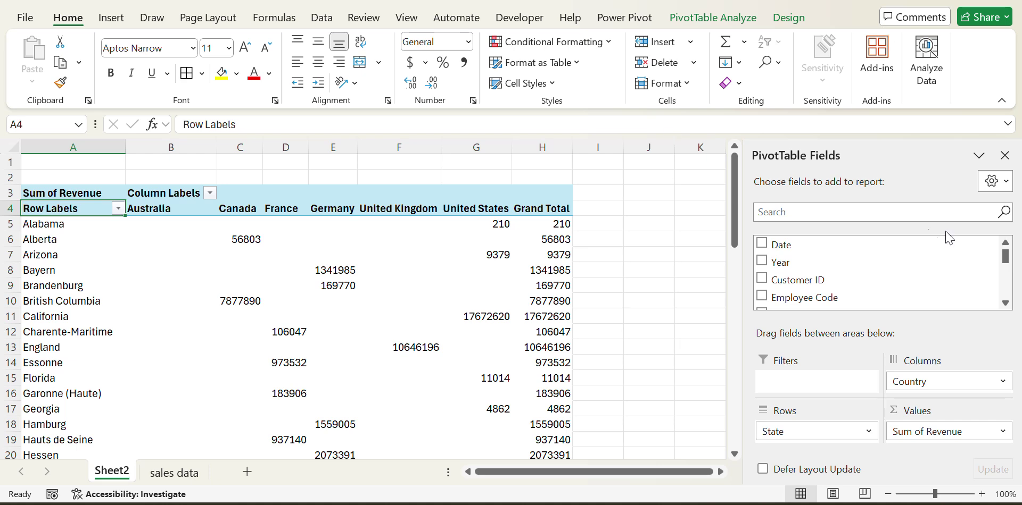
# Remove Country from Columns and State from Rows, then find Country by searching for "cou" and add it to Rows
pyautogui.moveTo(937, 397); pyautogui.dragTo(804, 296)
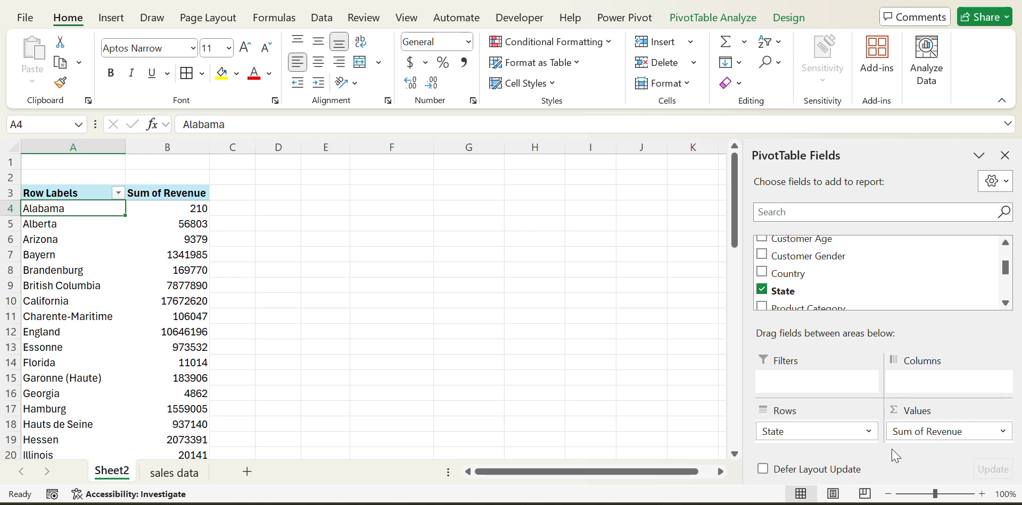
pyautogui.moveTo(813, 432); pyautogui.dragTo(809, 296)
pyautogui.click(780, 210)
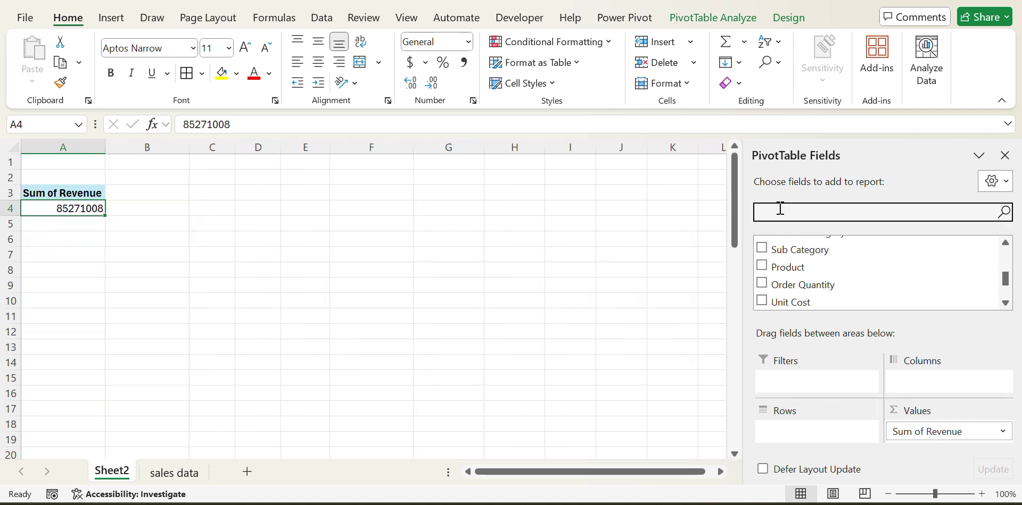
pyautogui.write('cou')
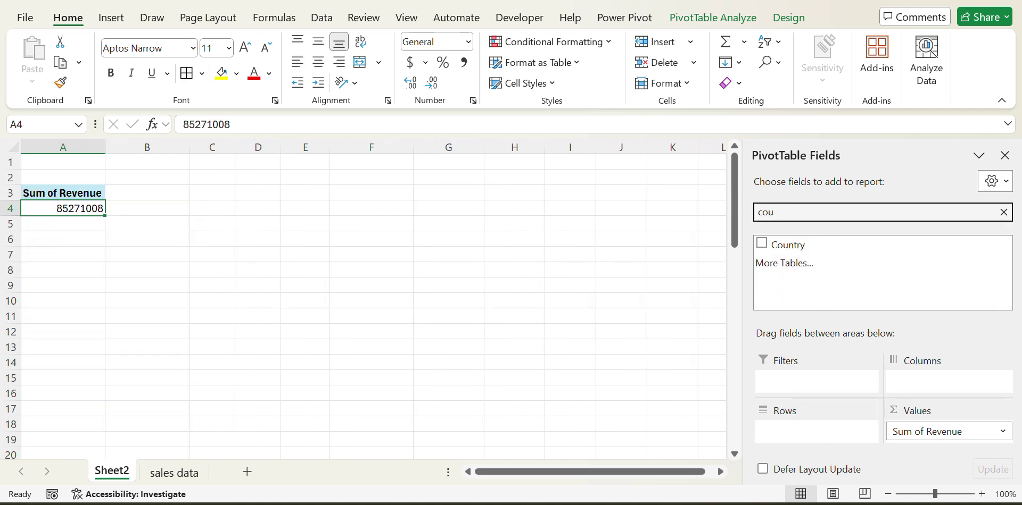
pyautogui.click(761, 244)
# Replace the field search with "state" and add State to Rows beneath Country
pyautogui.click(766, 213)
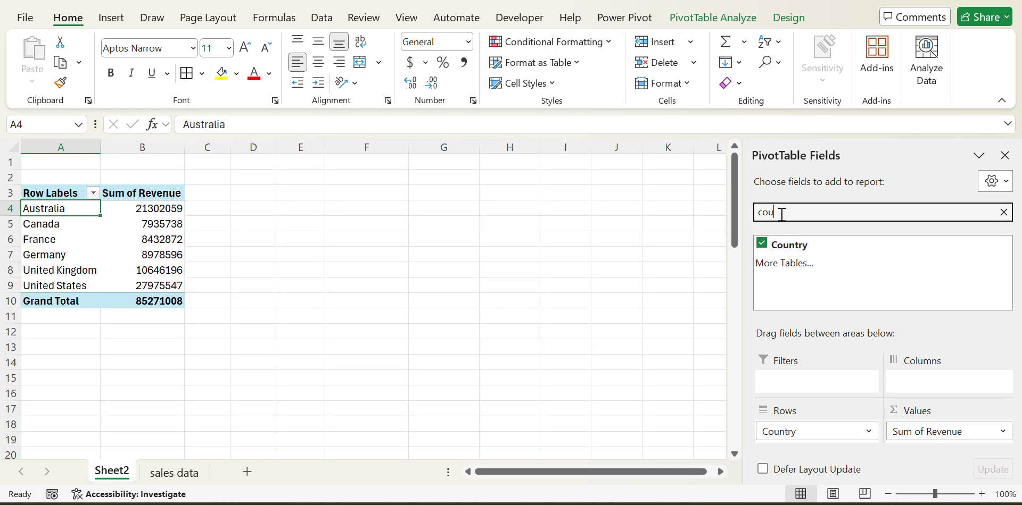
pyautogui.press('BackSpace')
pyautogui.press('BackSpace')
pyautogui.press('BackSpace')
pyautogui.write('state')
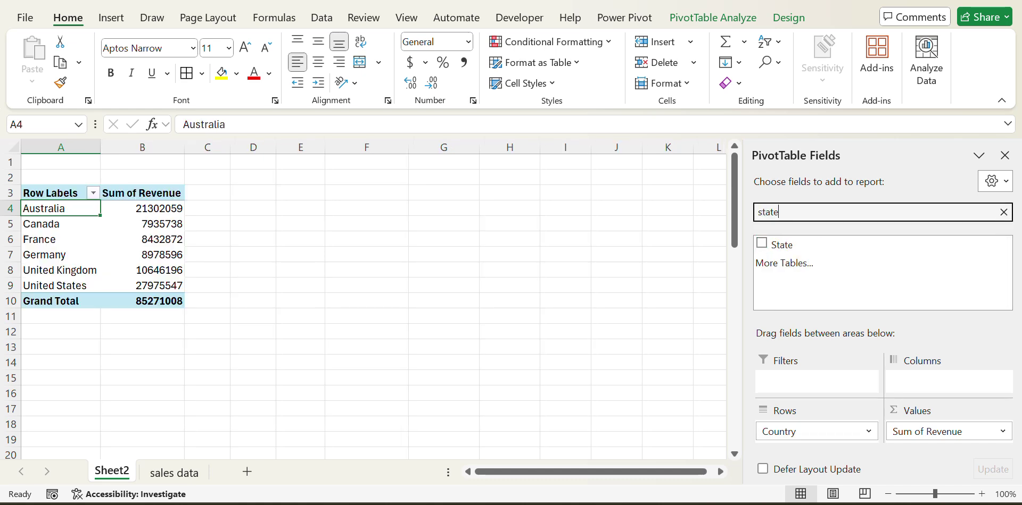
pyautogui.click(761, 244)
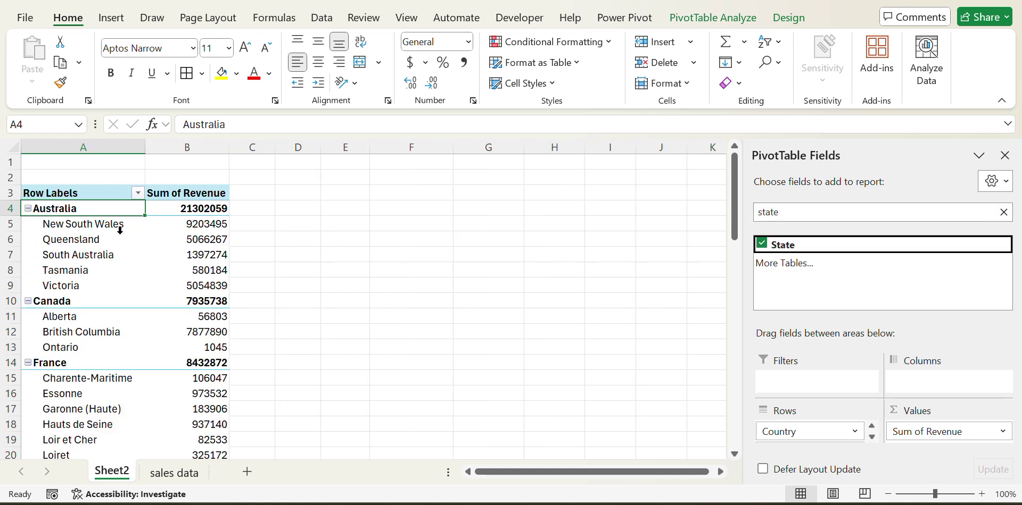
# Examine the Row Labels and Sum of Revenue headers of the compact layout, ending on A3
pyautogui.press('Up')
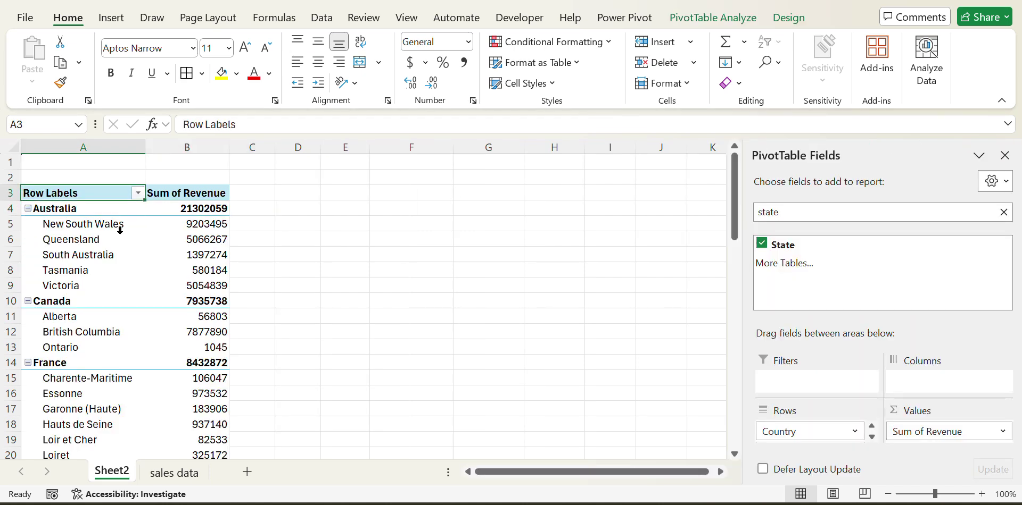
pyautogui.press('Right')
pyautogui.press('Left')
pyautogui.press('Right')
pyautogui.press('Left')
pyautogui.press('Down')
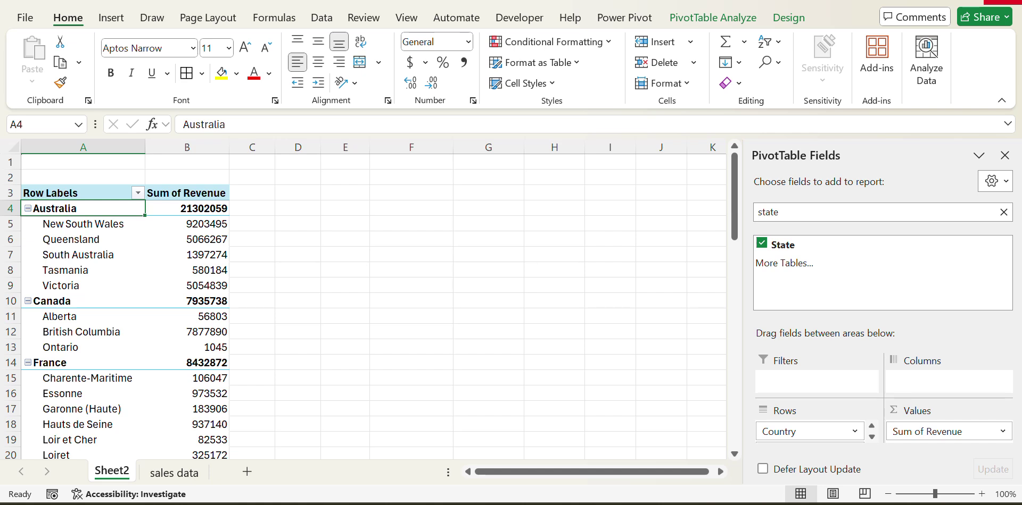
pyautogui.press('Up')
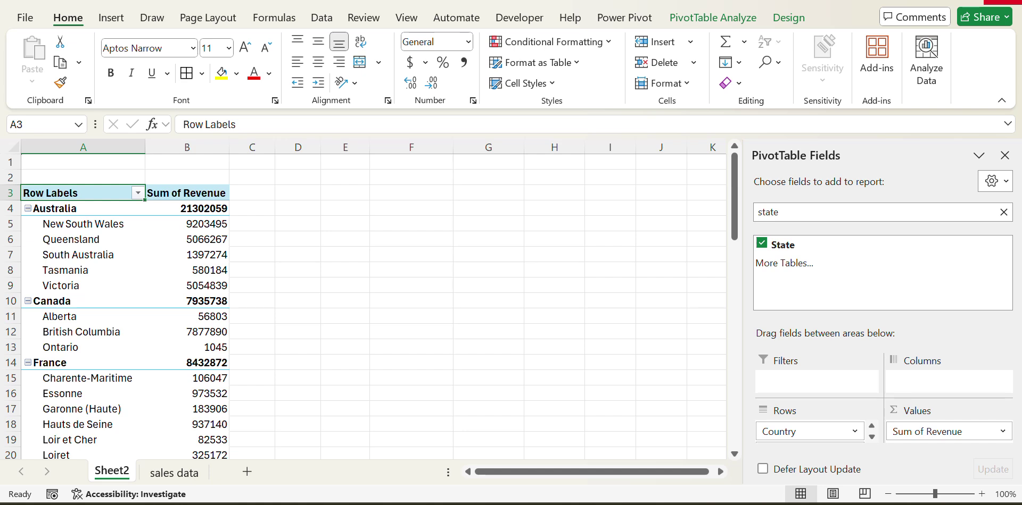
pyautogui.press('Right')
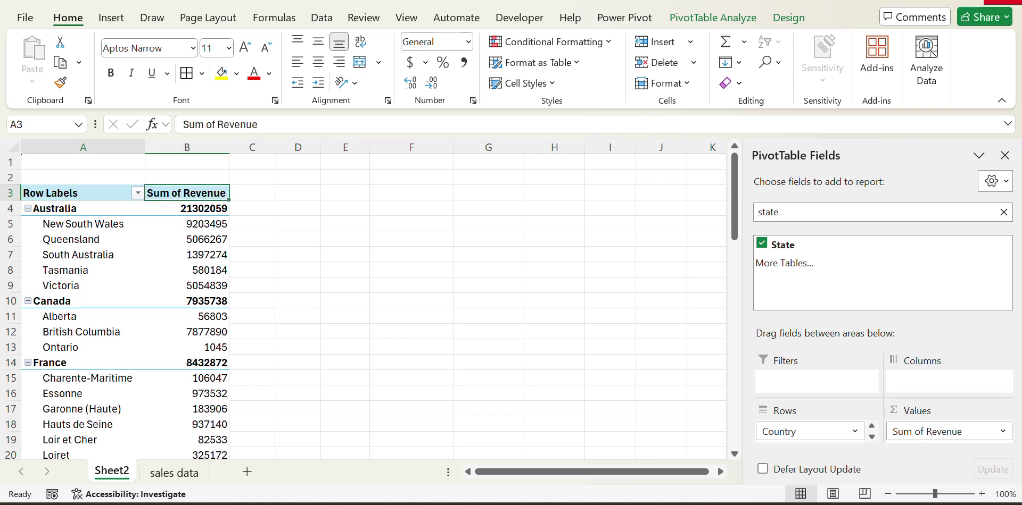
pyautogui.press('Left')
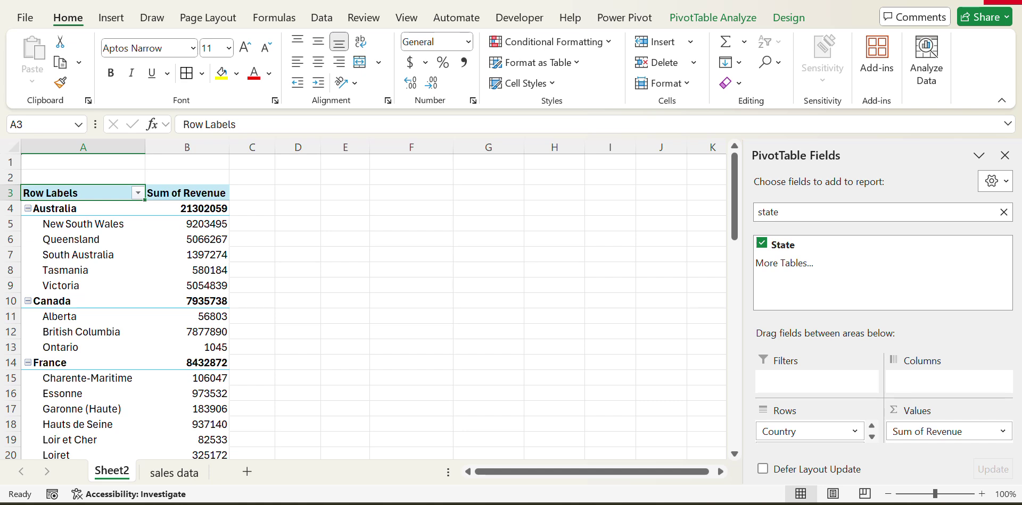
# Enable the classic PivotTable layout for the Country and State report in the PivotTable's display options and apply it
pyautogui.click(744, 19)
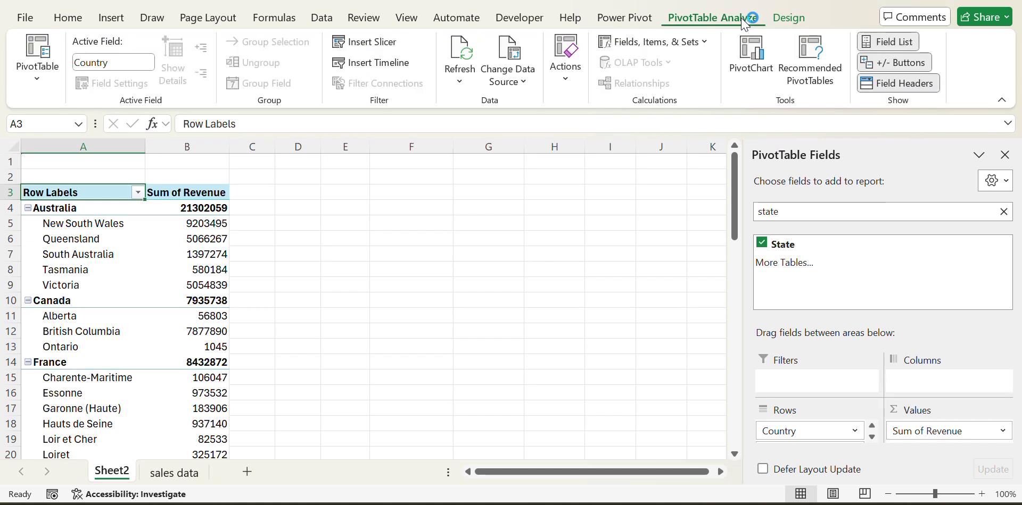
pyautogui.click(703, 42)
pyautogui.click(706, 45)
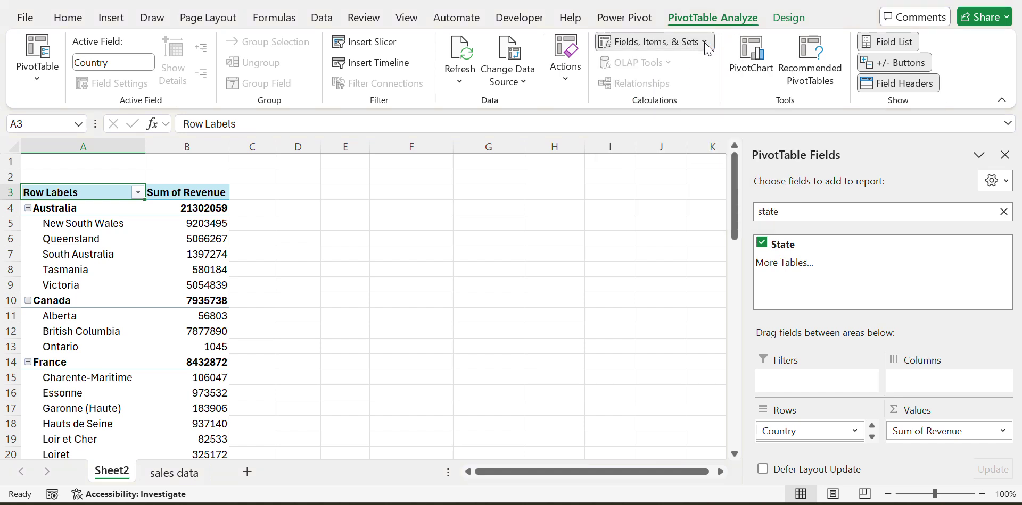
pyautogui.click(38, 80)
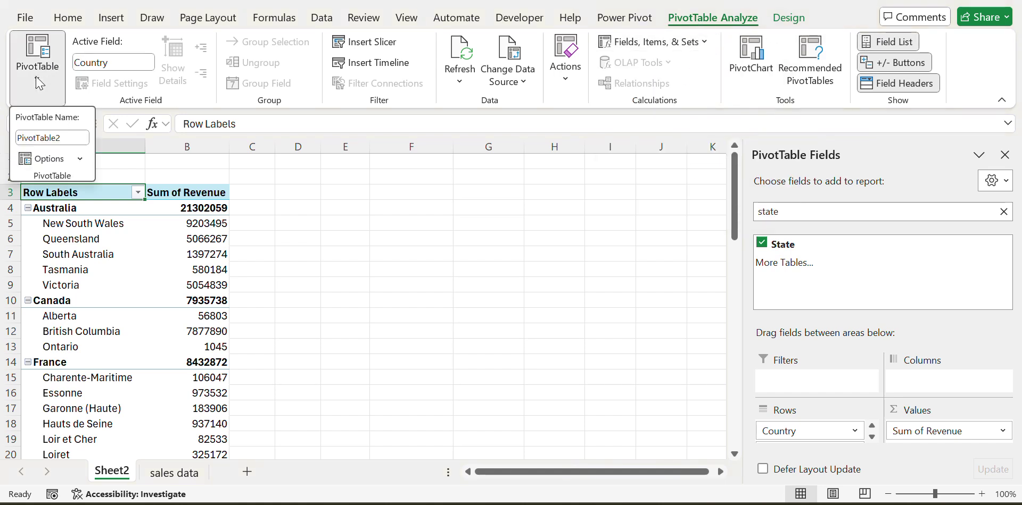
pyautogui.click(166, 195)
pyautogui.rightClick(166, 196)
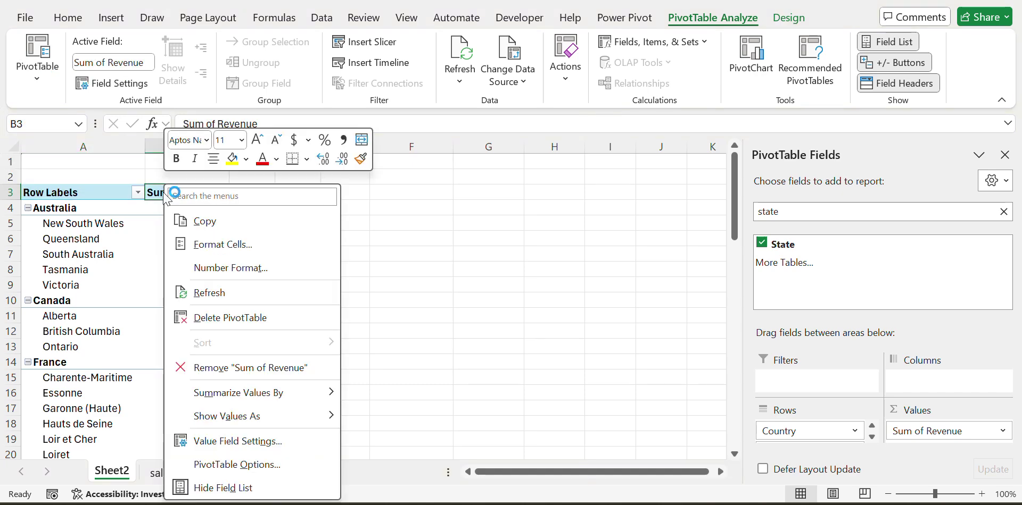
pyautogui.click(271, 470)
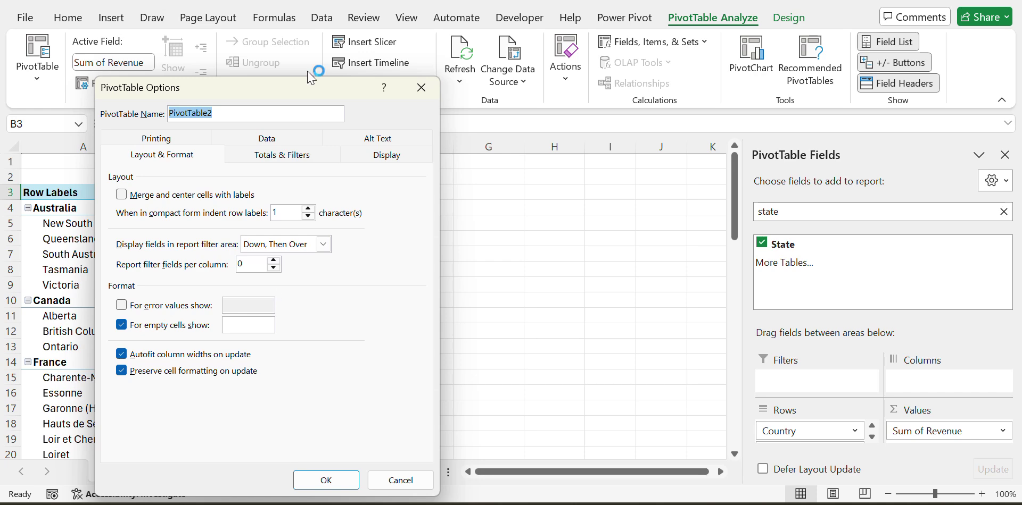
pyautogui.moveTo(296, 84); pyautogui.dragTo(493, 110)
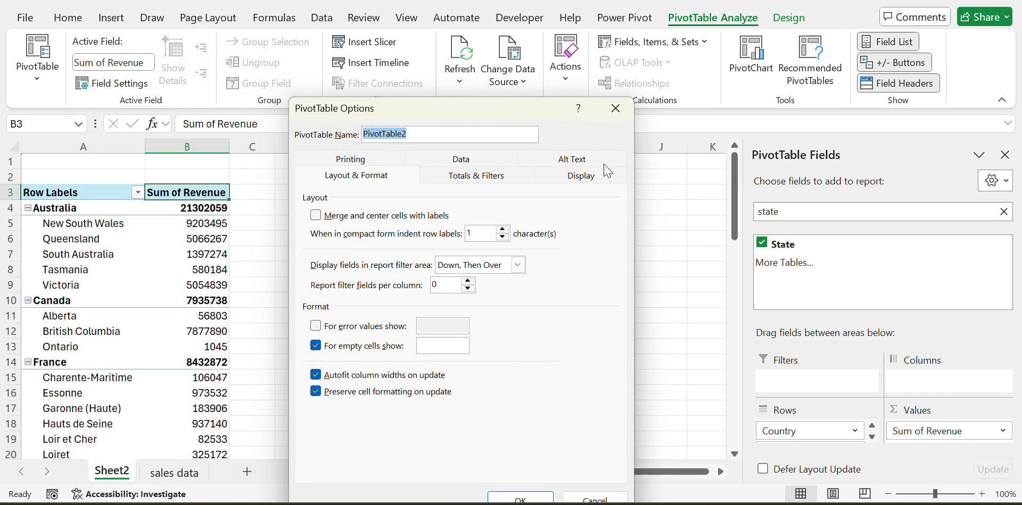
pyautogui.click(581, 181)
pyautogui.click(315, 304)
pyautogui.click(520, 496)
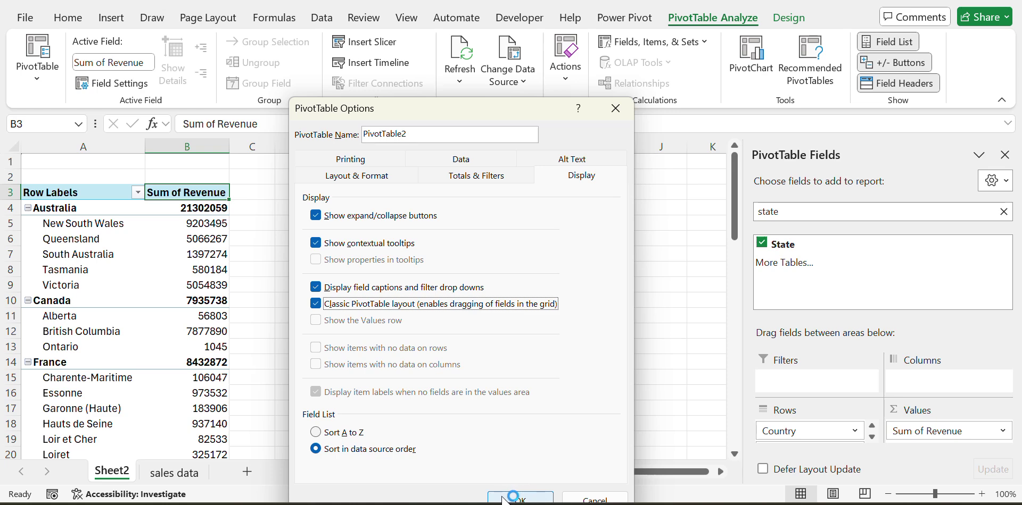
# Examine the separate Country and State headers and the first Australian rows of the classic layout
pyautogui.press('Down')
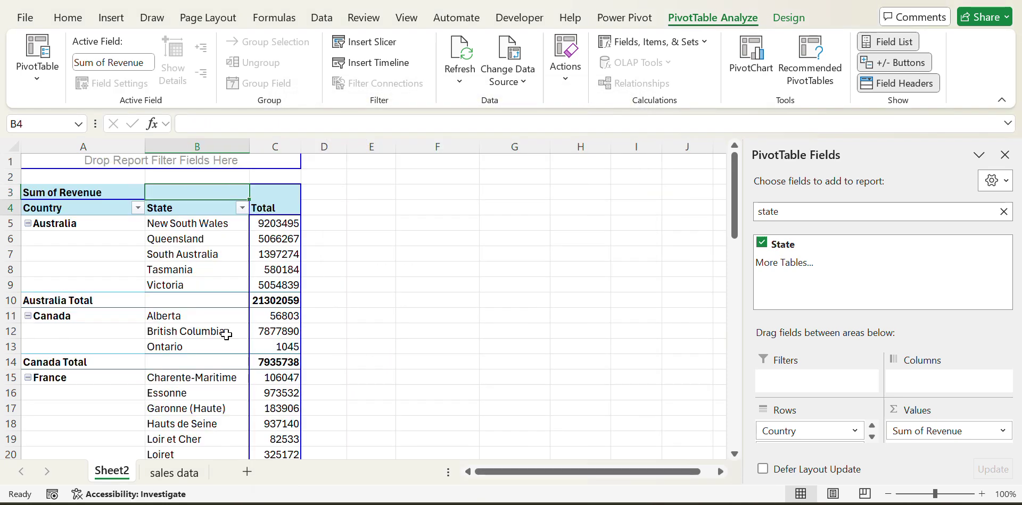
pyautogui.press('Left')
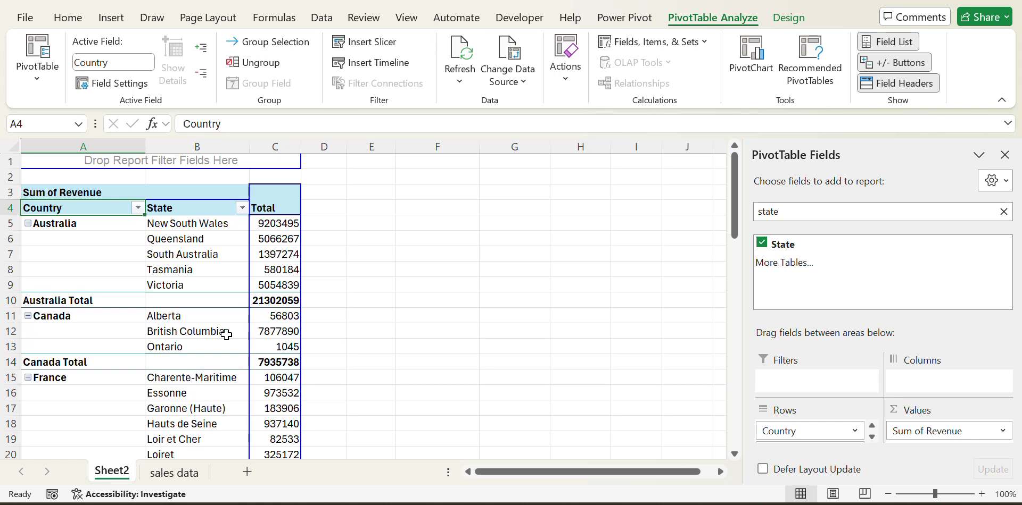
pyautogui.press('Right')
pyautogui.press('Left')
pyautogui.press('Up')
pyautogui.press('Down')
pyautogui.press('Down')
pyautogui.press('Right')
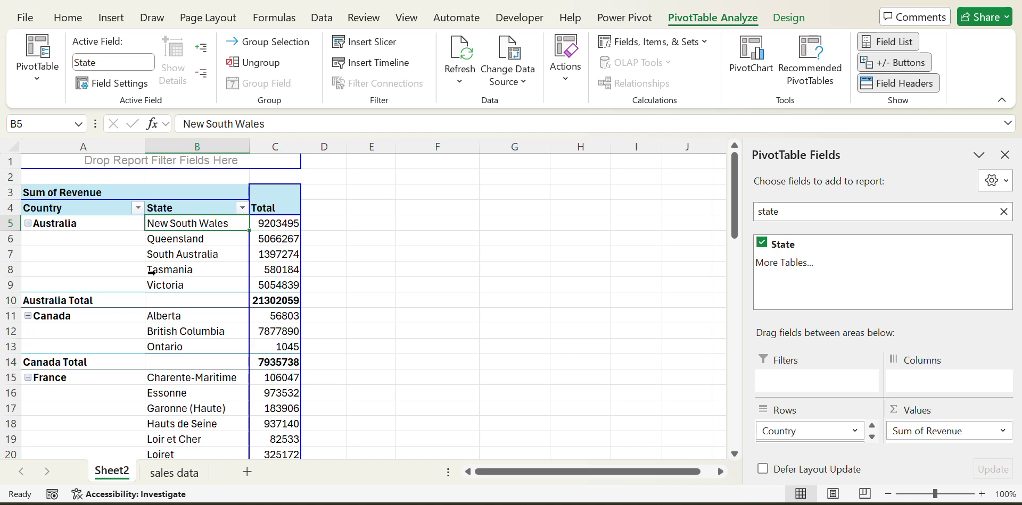
pyautogui.press('Down')
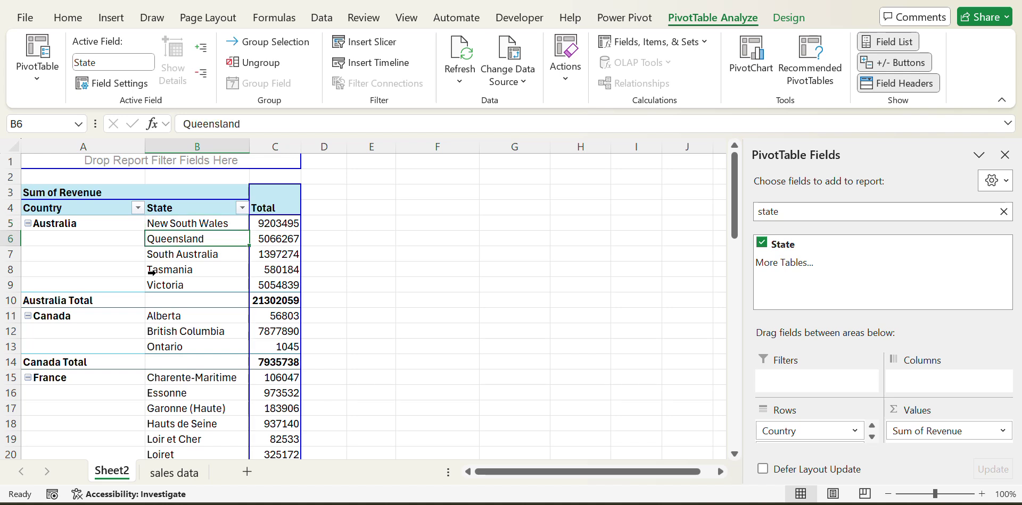
pyautogui.press('Left')
pyautogui.press('Up')
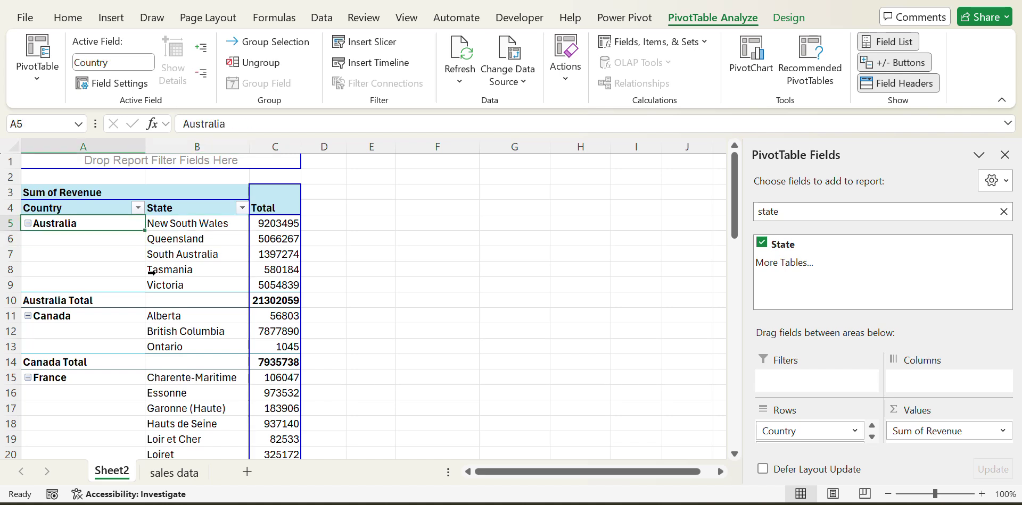
# Examine the Country column's blank cells beneath Australia and the adjacent states, then return to the Country header in A4
pyautogui.press('Right')
pyautogui.press('Down')
pyautogui.press('Left')
pyautogui.press('Up')
pyautogui.press('Down')
pyautogui.press('Down')
pyautogui.press('Down')
pyautogui.press('Up')
pyautogui.press('Up')
pyautogui.press('Up')
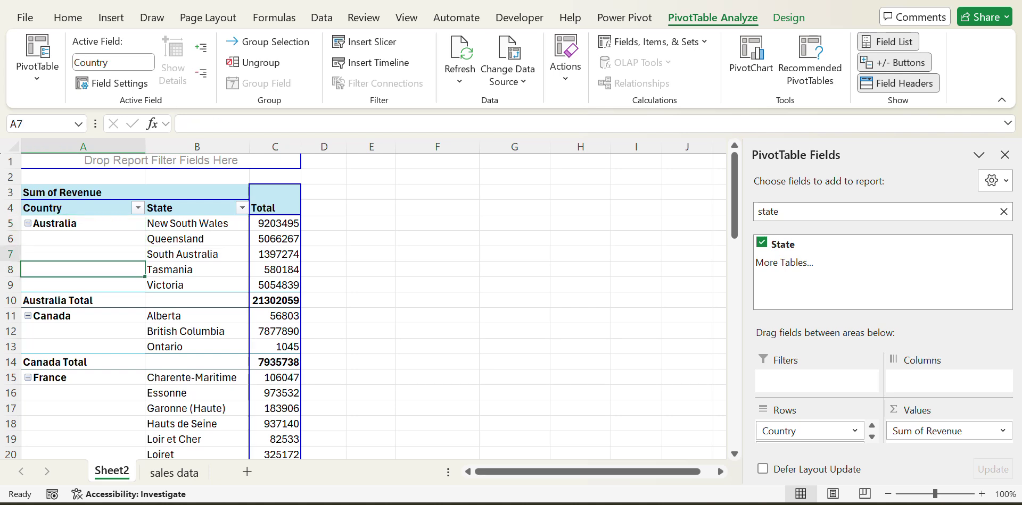
pyautogui.press('Right')
pyautogui.press('Left')
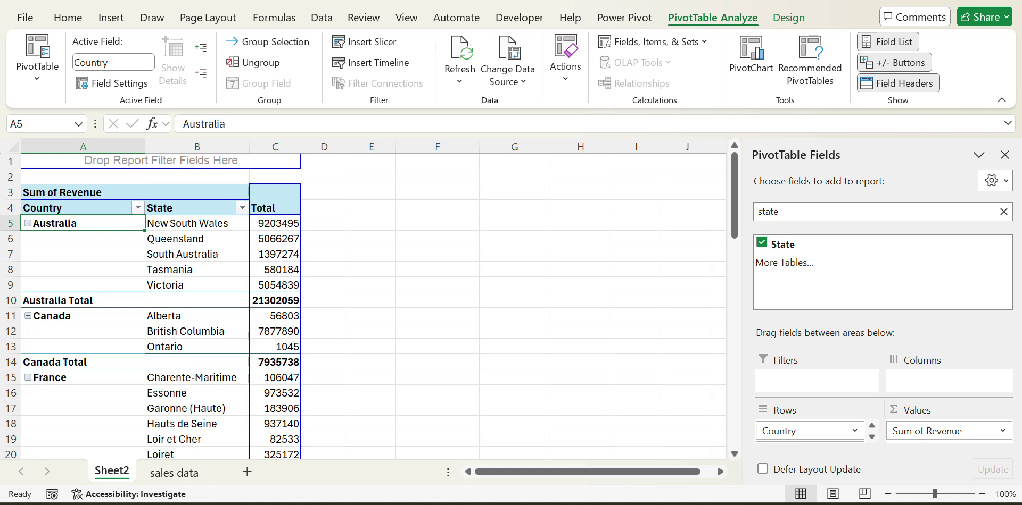
pyautogui.press('Up')
pyautogui.press('Down')
pyautogui.press('Up')
pyautogui.press('Down')
pyautogui.press('Up')
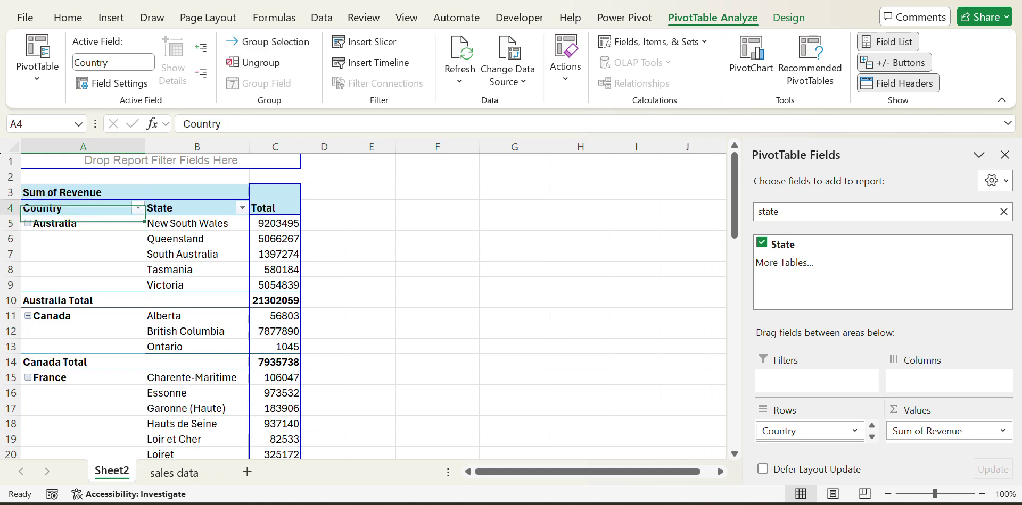
# Examine the Country and State headers and the first Australian states in the classic layout
pyautogui.press('Down')
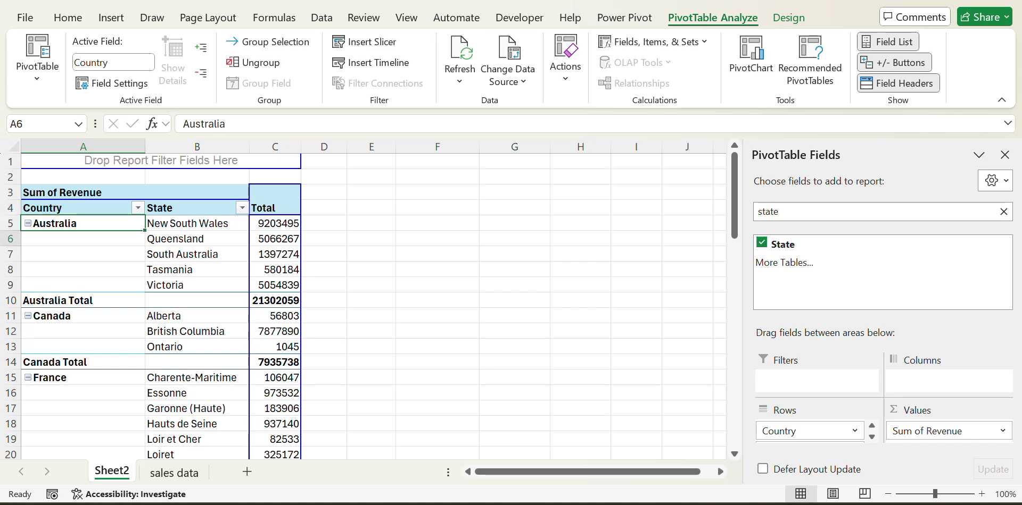
pyautogui.press('Up')
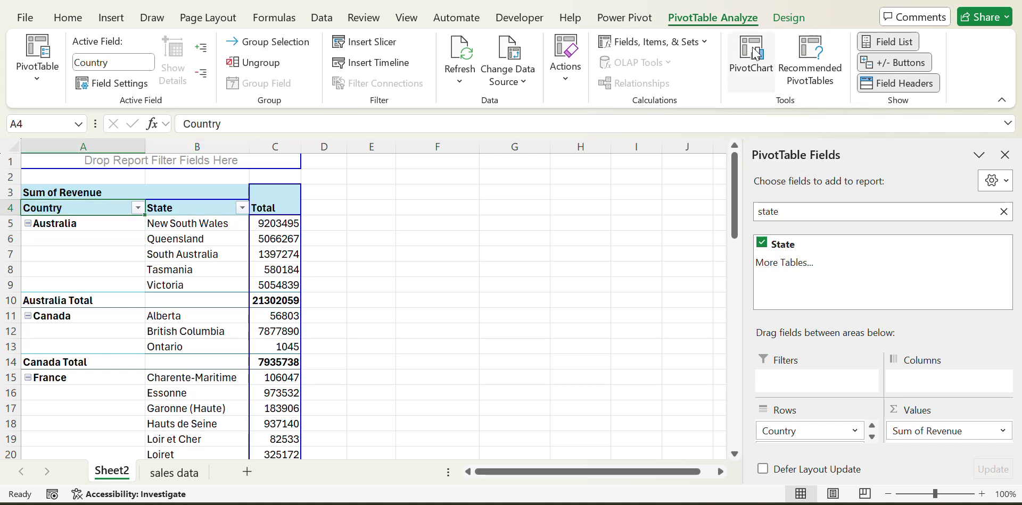
pyautogui.press('Down')
pyautogui.press('Right')
pyautogui.press('Right')
pyautogui.press('Left')
pyautogui.press('Down')
pyautogui.press('Up')
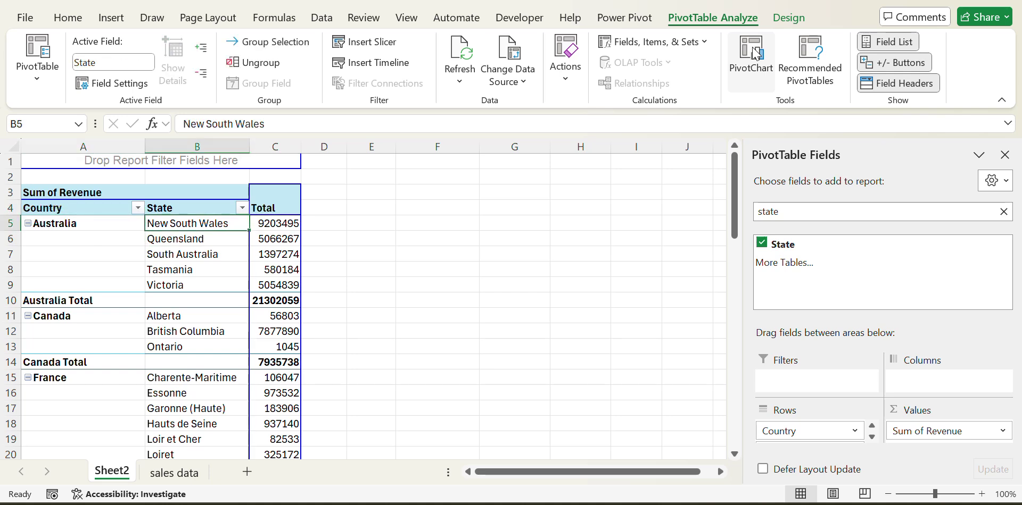
# Examine the blank Country cells beneath Australia by selecting A5 to A9 and shrinking the selection back to A5
pyautogui.press('Left')
pyautogui.hotkey('shift', 'Down')
pyautogui.hotkey('shift', 'Down')
pyautogui.hotkey('shift', 'Down')
pyautogui.hotkey('shift', 'Down')
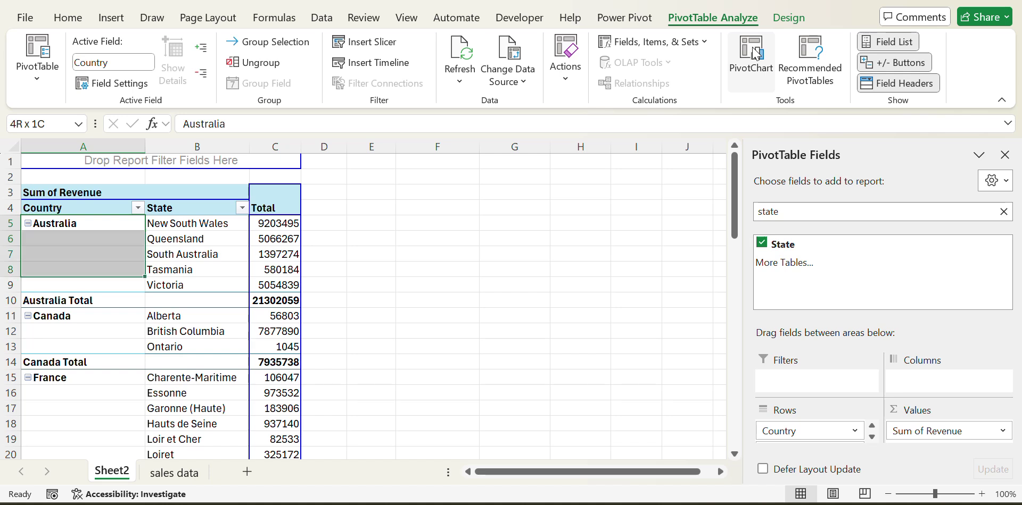
pyautogui.hotkey('shift', 'Up')
pyautogui.hotkey('shift', 'Up')
pyautogui.hotkey('shift', 'Up')
pyautogui.hotkey('shift', 'Up')
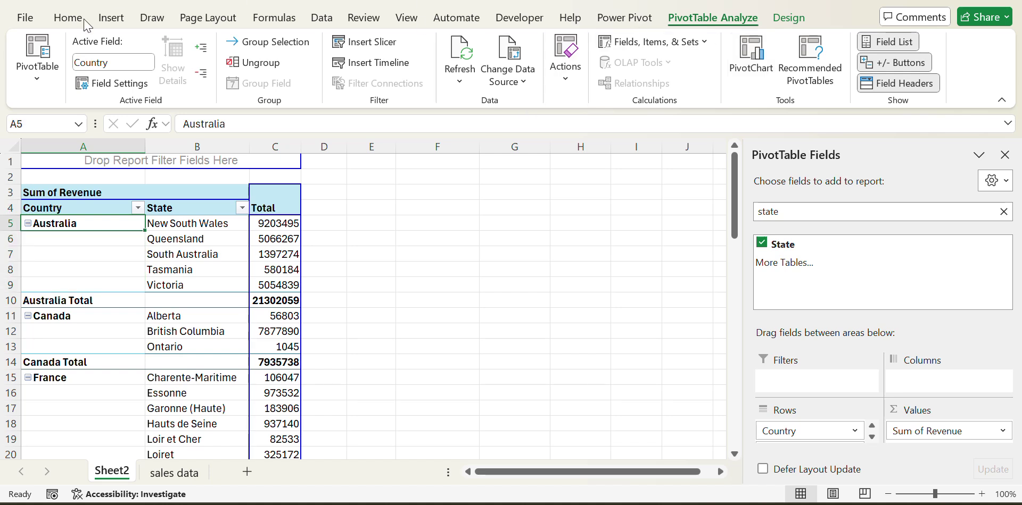
# Enable merging and centering of cells with labels in the PivotTable's layout options and apply it
pyautogui.click(50, 82)
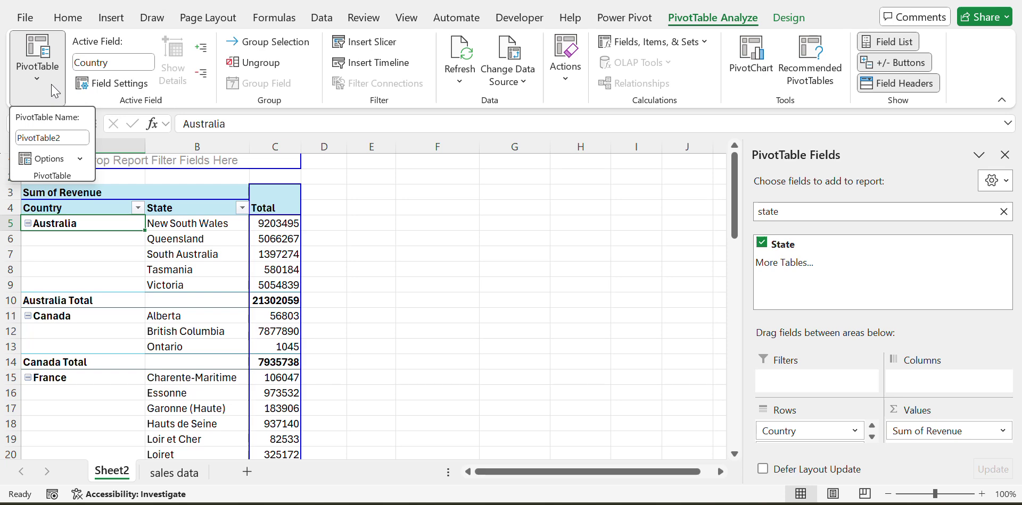
pyautogui.click(56, 159)
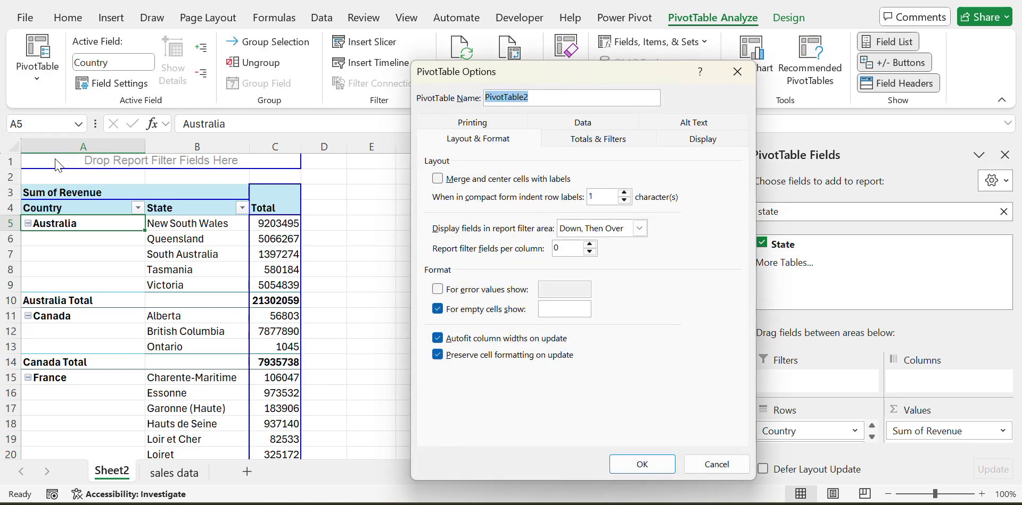
pyautogui.click(438, 180)
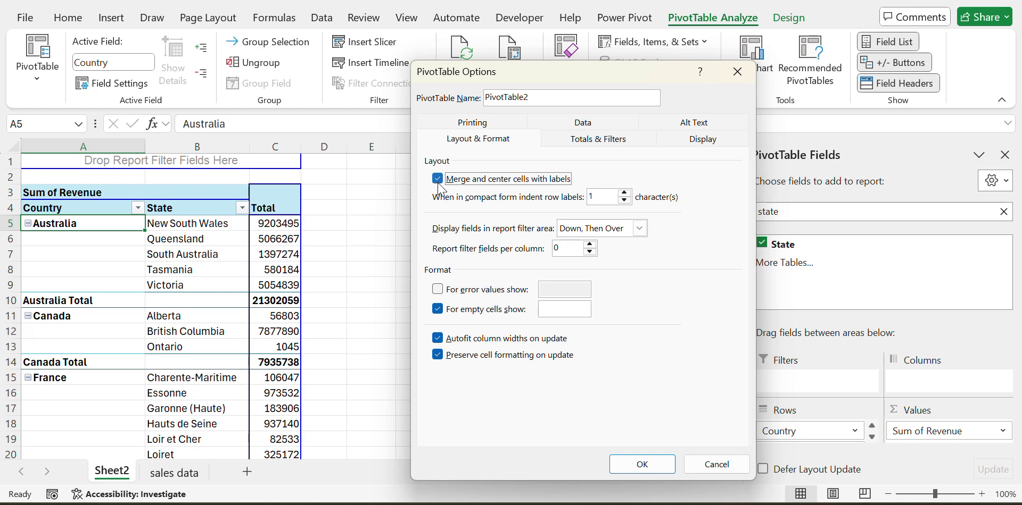
pyautogui.click(642, 464)
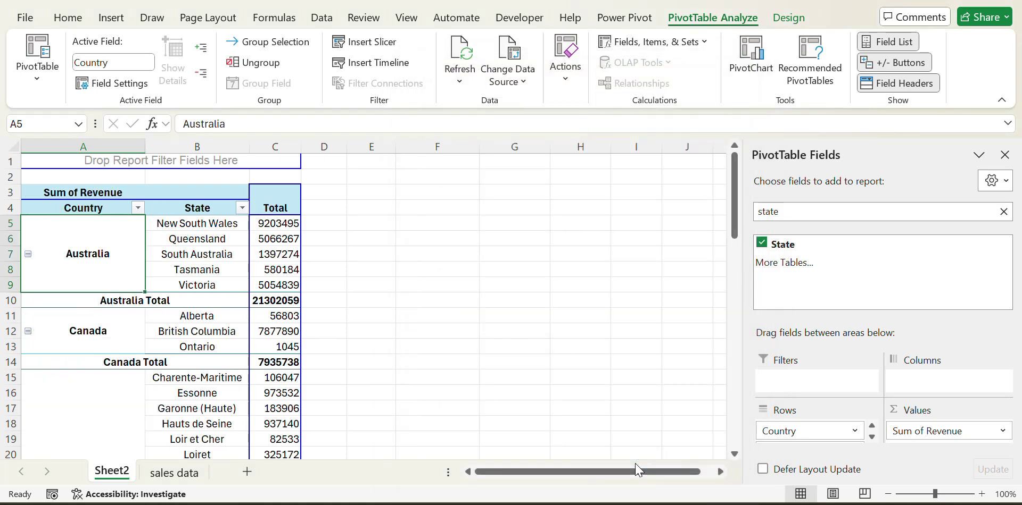
# Examine the merged Australia label cell and the adjacent New South Wales cell
pyautogui.press('Down')
pyautogui.press('Down')
pyautogui.press('Up')
pyautogui.press('Up')
pyautogui.press('Up')
pyautogui.press('Down')
pyautogui.press('Down')
pyautogui.press('Down')
pyautogui.press('Up')
pyautogui.press('Up')
pyautogui.press('Up')
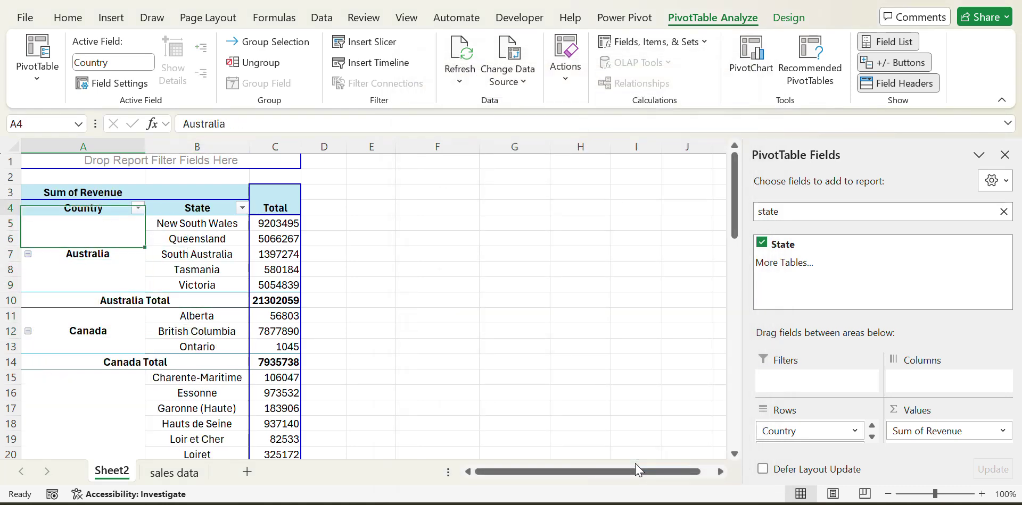
pyautogui.press('Down')
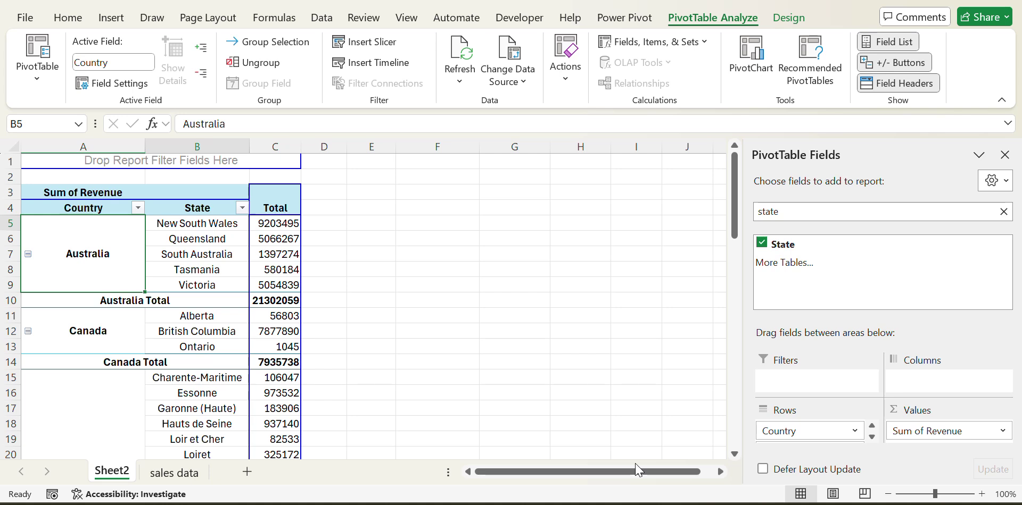
pyautogui.press('Left')
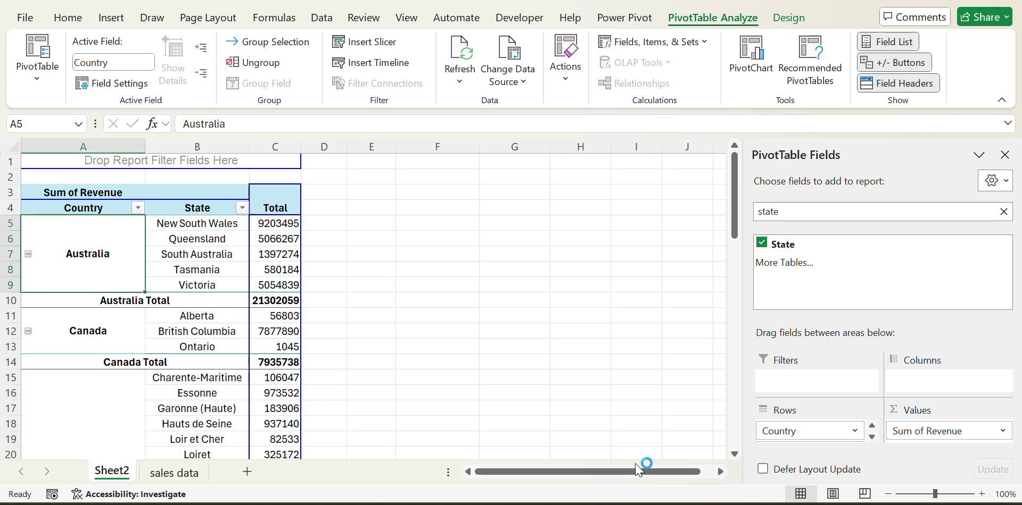
pyautogui.press('Right')
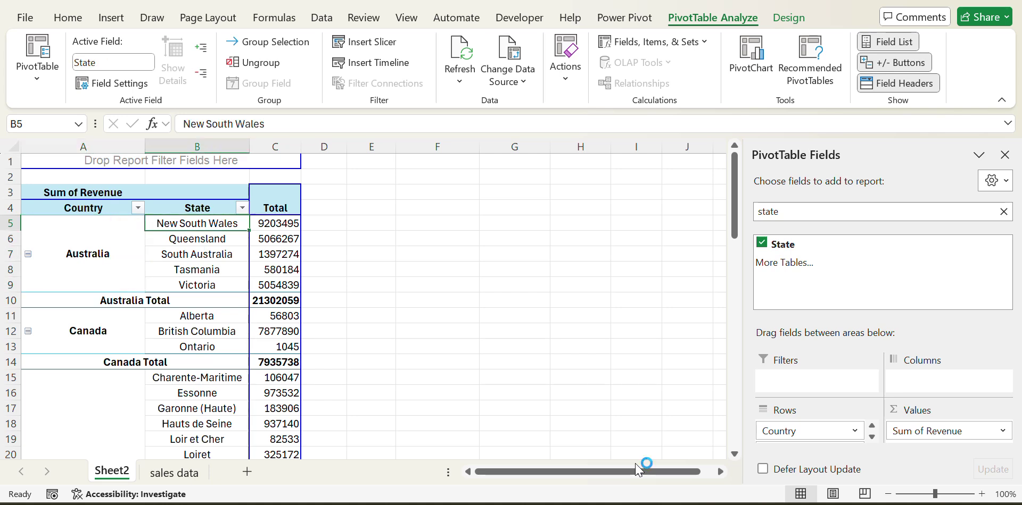
pyautogui.press('Left')
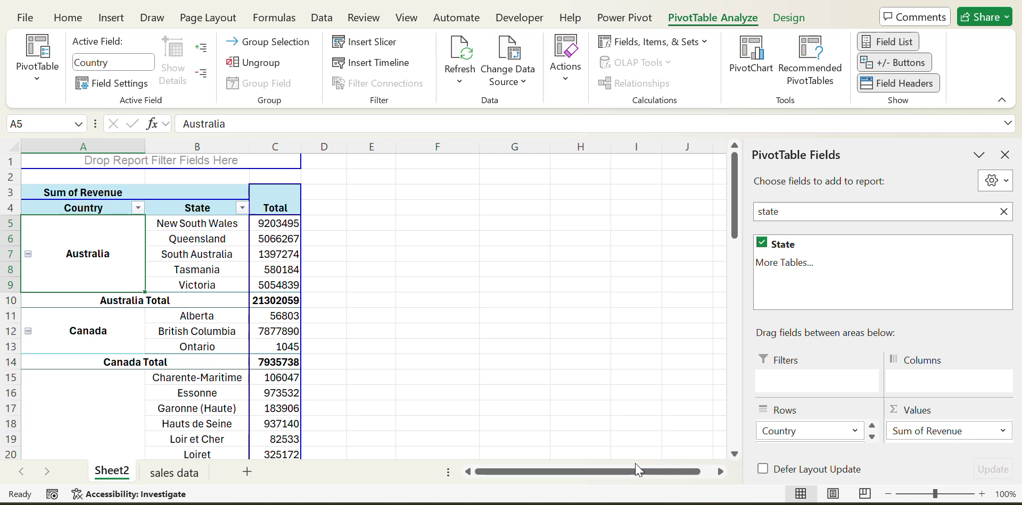
# Undo the merging and centering of the PivotTable labels, ending on the Australia label
pyautogui.hotkey('ctrl', 'z')
pyautogui.press('Up')
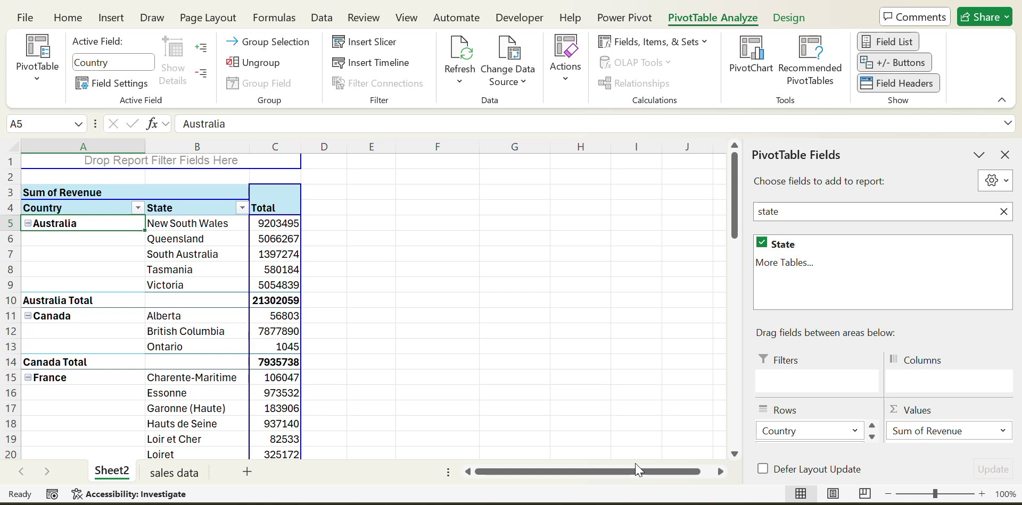
pyautogui.press('Down')
pyautogui.press('Up')
# Repeat all item labels in the PivotTable report so every state row carries its country name
pyautogui.click(786, 23)
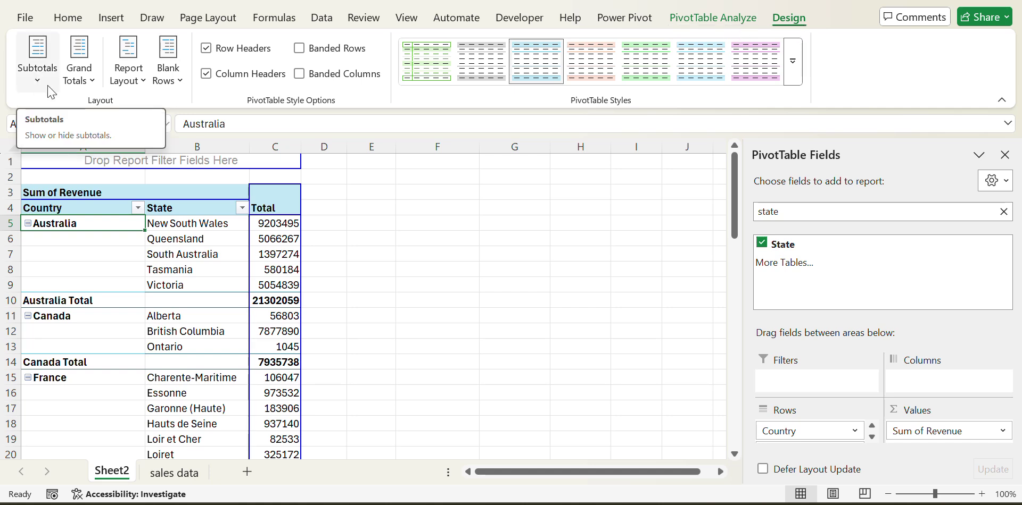
pyautogui.click(143, 82)
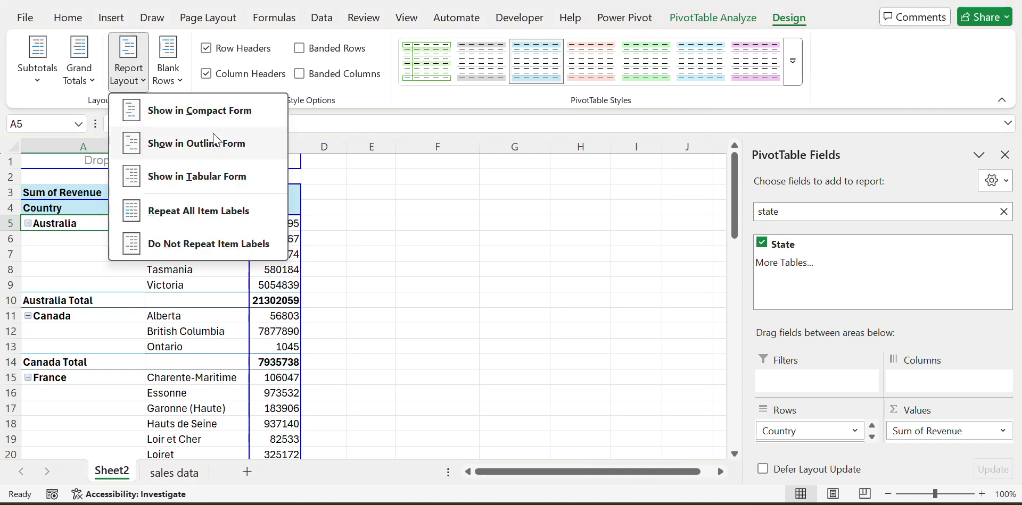
pyautogui.click(189, 223)
pyautogui.press('Up')
pyautogui.press('Up')
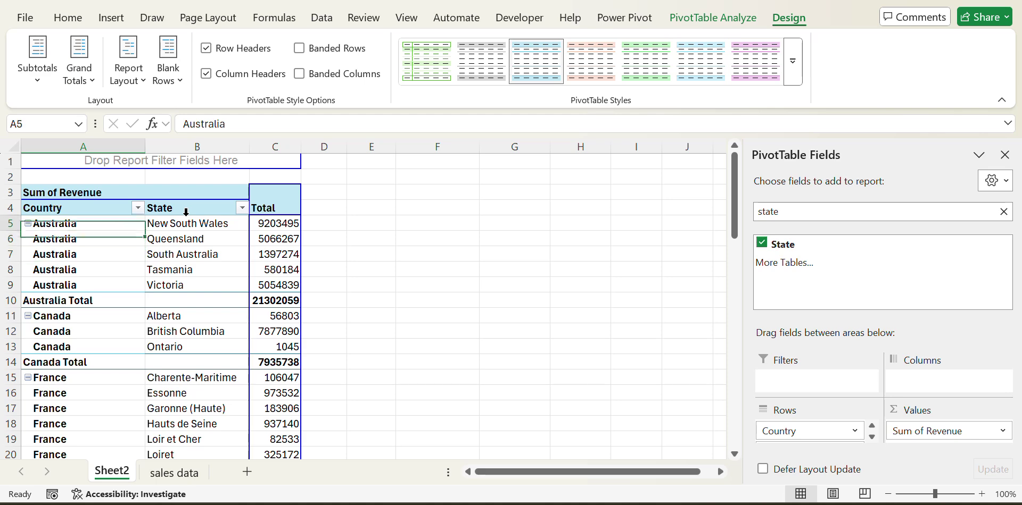
# Examine the repeated country labels down to the Grand Total row and return to the Country header in A4
pyautogui.press('Down')
pyautogui.press('Down')
pyautogui.press('Down')
pyautogui.press('Down')
pyautogui.press('Down')
pyautogui.press('Down')
pyautogui.press('Down')
pyautogui.press('Down')
pyautogui.press('Down')
pyautogui.press('Down')
pyautogui.press('Down')
pyautogui.press('Down')
pyautogui.press('Down')
pyautogui.press('Down')
pyautogui.press('Down')
pyautogui.press('Down')
pyautogui.press('Down')
pyautogui.press('Down')
pyautogui.press('Down')
pyautogui.press('Down')
pyautogui.press('Down')
pyautogui.press('Down')
pyautogui.press('Down')
pyautogui.press('Down')
pyautogui.press('Down')
pyautogui.press('Down')
pyautogui.press('Down')
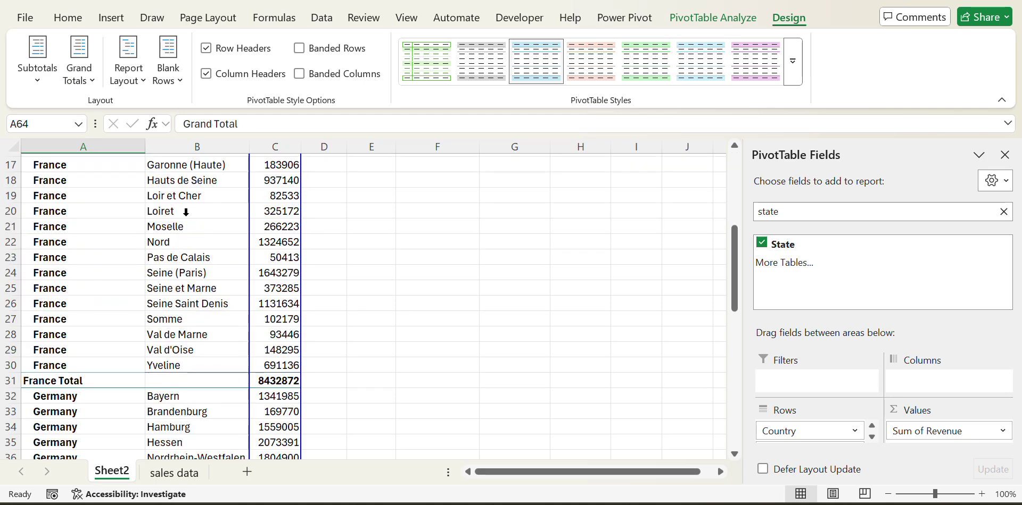
pyautogui.press('Up')
pyautogui.press('Up')
pyautogui.press('Up')
pyautogui.press('Up')
pyautogui.press('Up')
pyautogui.press('Up')
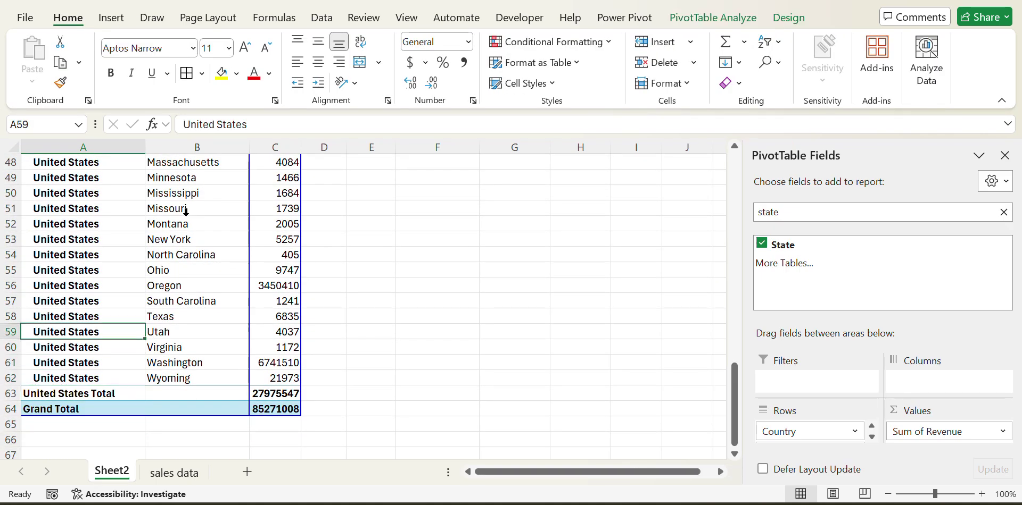
pyautogui.hotkey('ctrl', 'Up')
pyautogui.hotkey('ctrl', 'Up')
pyautogui.press('Down')
pyautogui.press('Down')
pyautogui.press('Down')
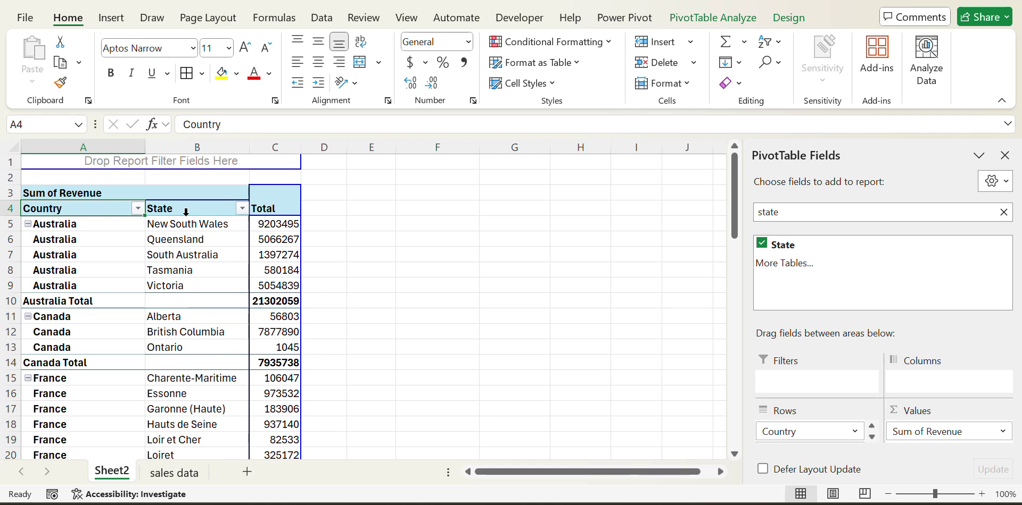
pyautogui.press('Right')
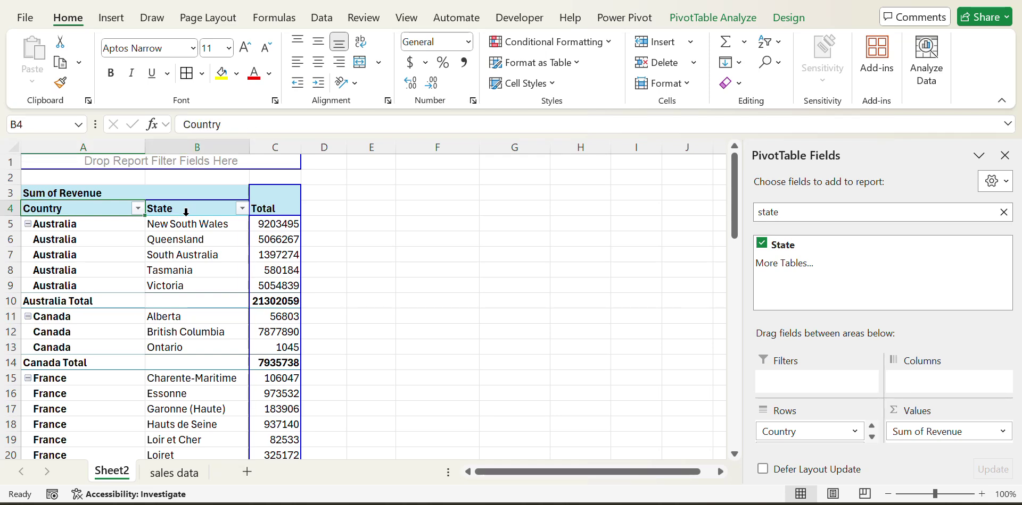
pyautogui.press('Left')
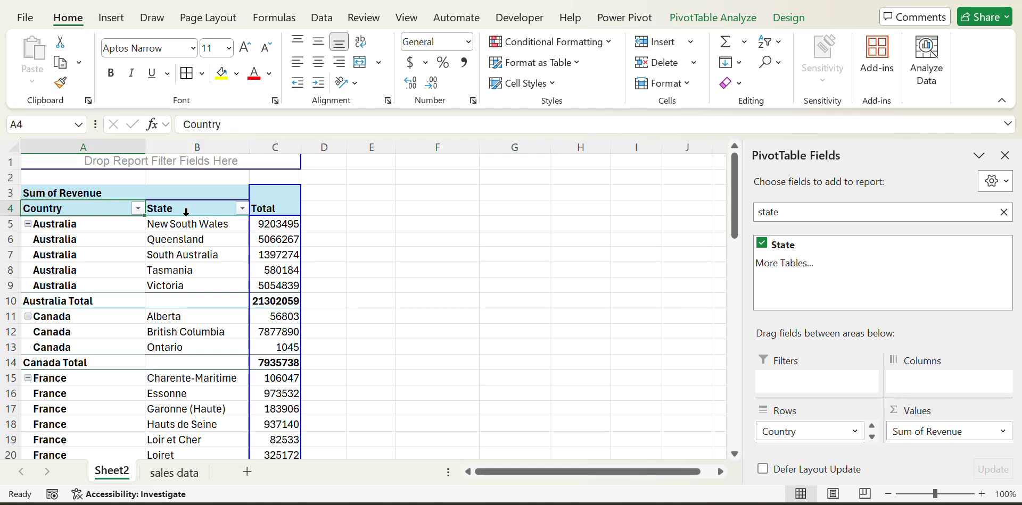
# Examine the Australia rows down to the Australia Total subtotal and return to the Country header
pyautogui.press('Down')
pyautogui.press('Down')
pyautogui.press('Down')
pyautogui.press('Down')
pyautogui.press('Down')
pyautogui.press('Down')
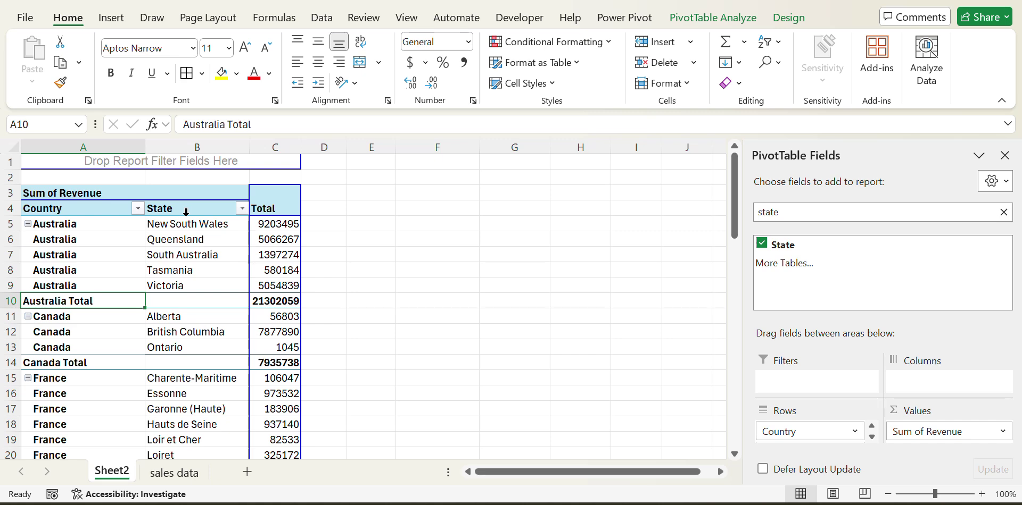
pyautogui.press('Up')
pyautogui.press('Up')
pyautogui.press('Up')
pyautogui.press('Up')
pyautogui.press('Up')
pyautogui.press('Up')
pyautogui.press('Up')
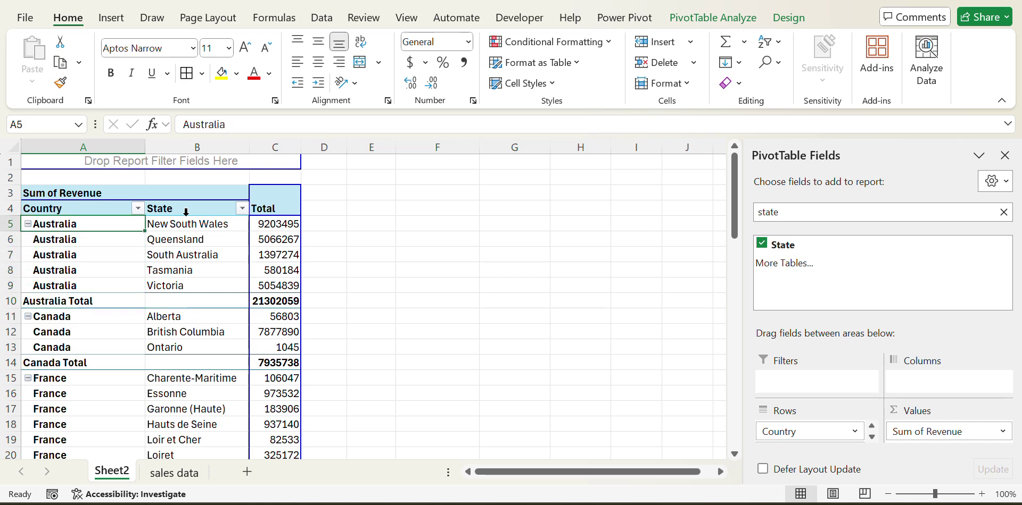
pyautogui.press('Down')
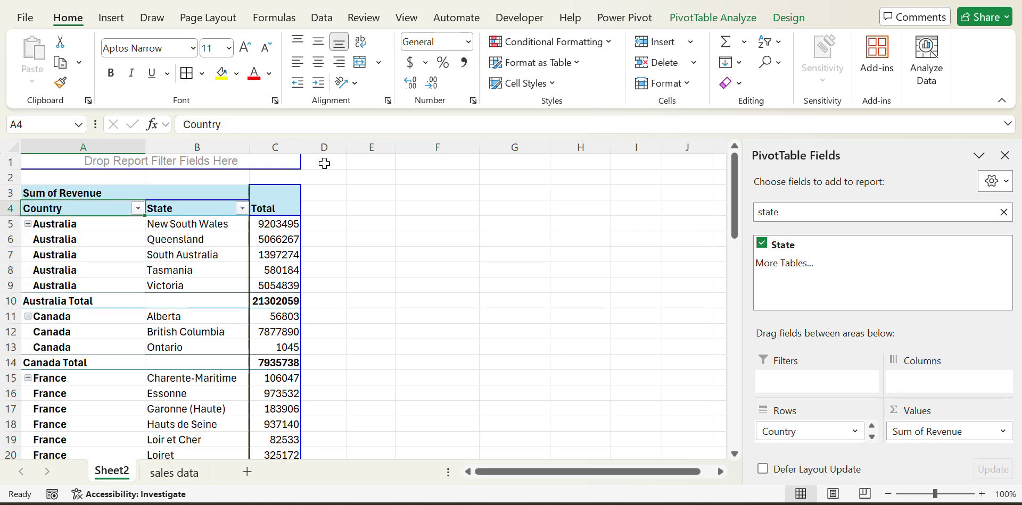
# Turn off all subtotals in the PivotTable report
pyautogui.click(792, 21)
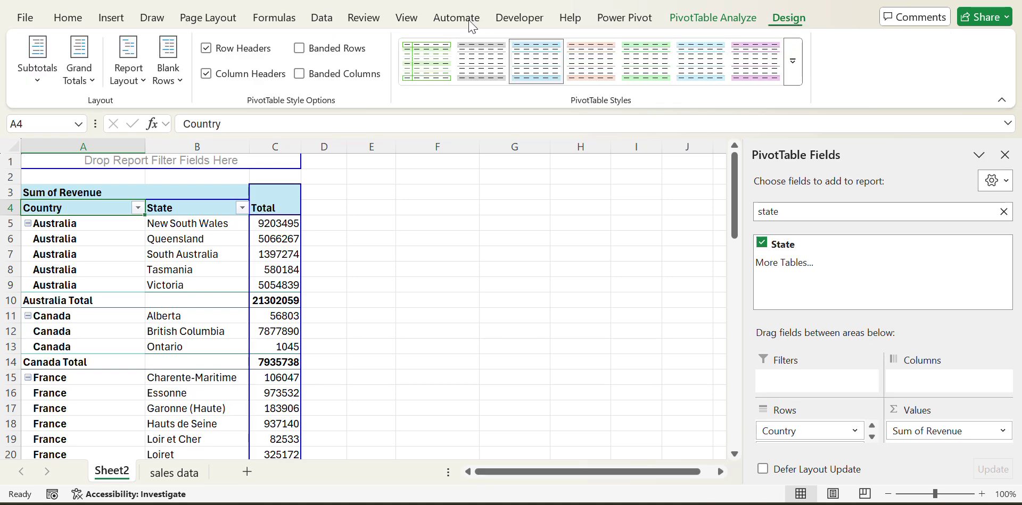
pyautogui.click(39, 75)
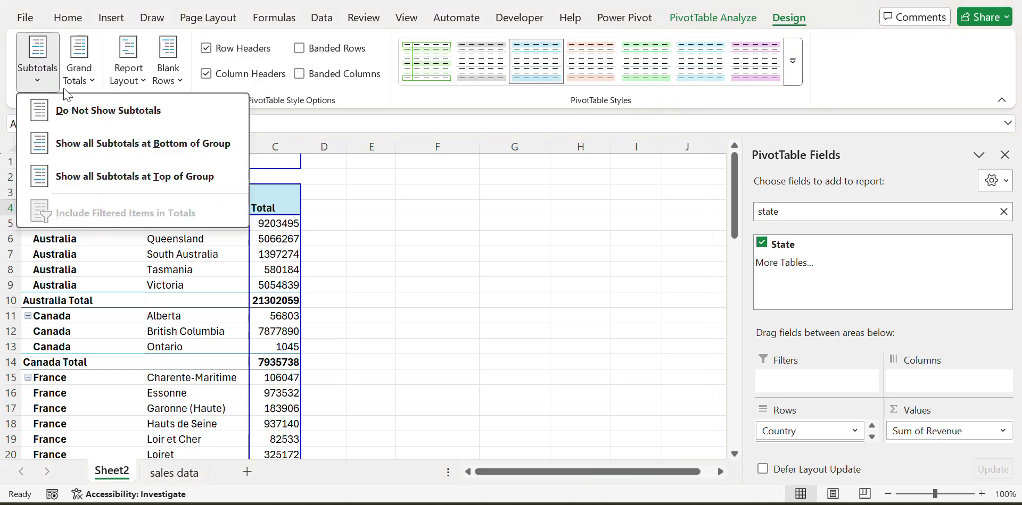
pyautogui.click(145, 120)
# Examine the Country column without subtotal rows through to the end of the report, returning to Australia in A5
pyautogui.press('Down')
pyautogui.press('Down')
pyautogui.press('Down')
pyautogui.press('Down')
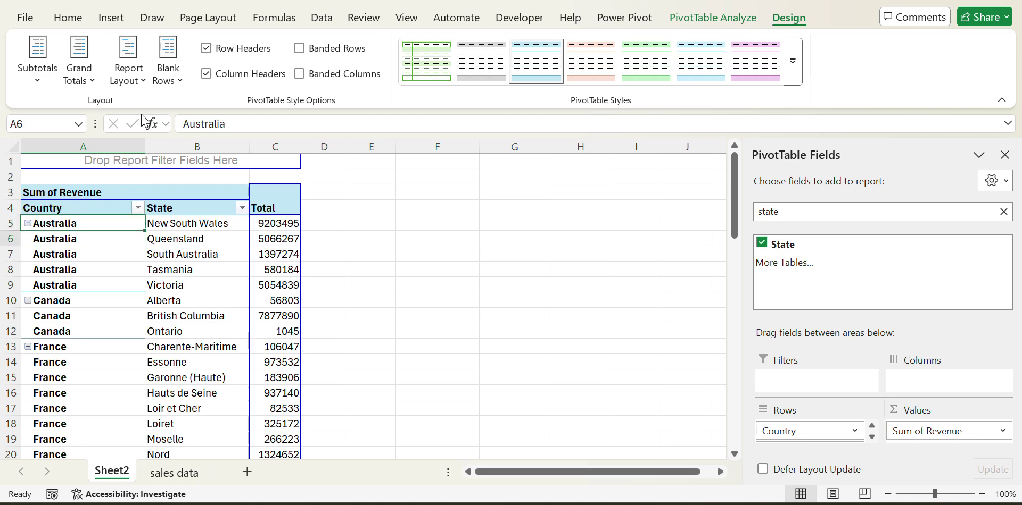
pyautogui.press('Down')
pyautogui.press('Down')
pyautogui.press('Down')
pyautogui.press('Down')
pyautogui.press('Down')
pyautogui.press('Down')
pyautogui.press('Down')
pyautogui.press('Down')
pyautogui.press('Down')
pyautogui.press('Down')
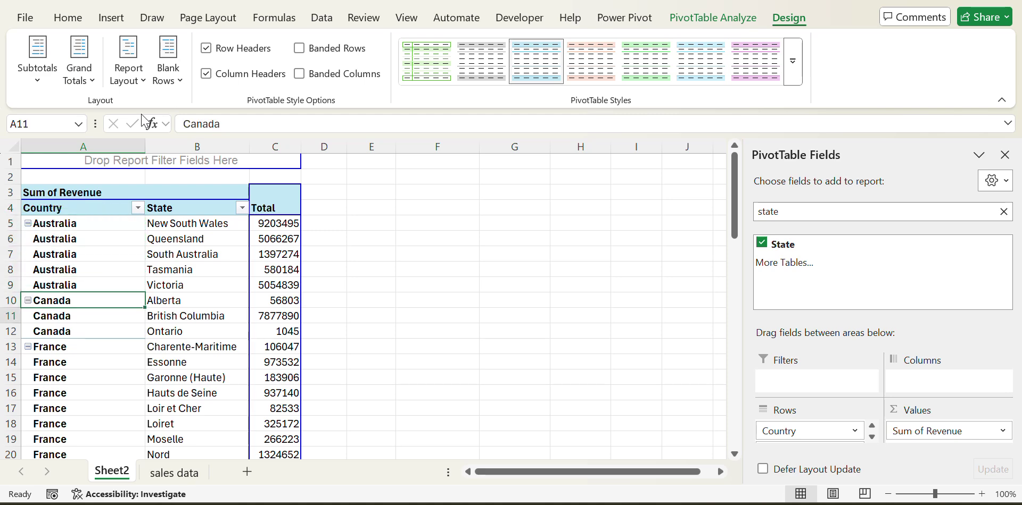
pyautogui.hotkey('ctrl', 'Down')
pyautogui.press('Up')
pyautogui.press('Up')
pyautogui.hotkey('ctrl', 'Up')
pyautogui.press('Up')
pyautogui.press('Down')
pyautogui.press('Down')
pyautogui.press('Down')
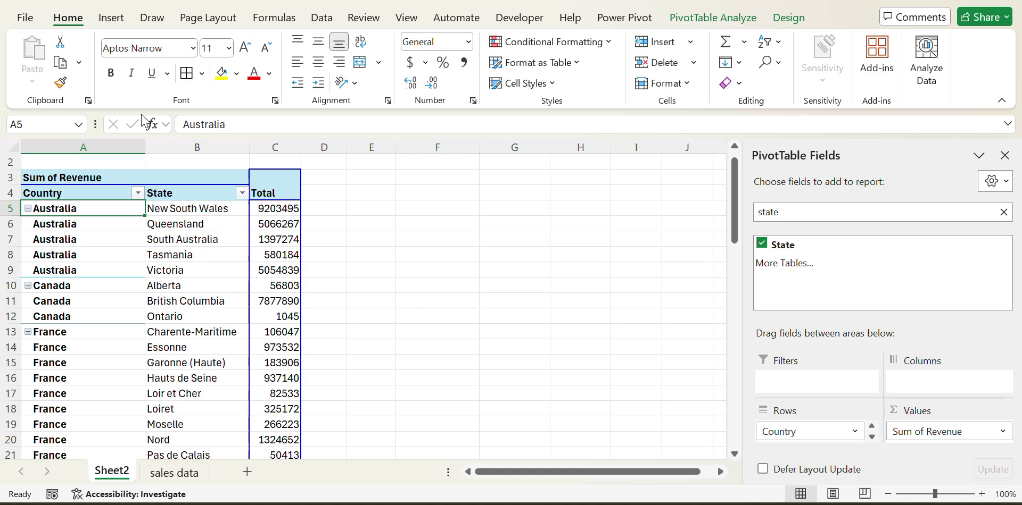
# Collapse the Australia group and expand it again to show its states
pyautogui.click(29, 207)
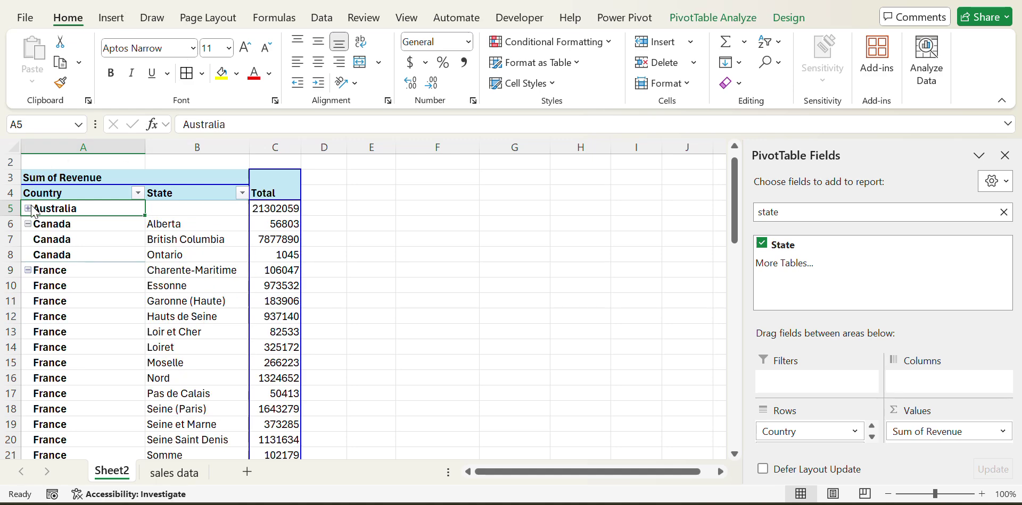
pyautogui.click(30, 207)
# Hide the expand and collapse (+/-) buttons beside the PivotTable's country labels
pyautogui.click(785, 19)
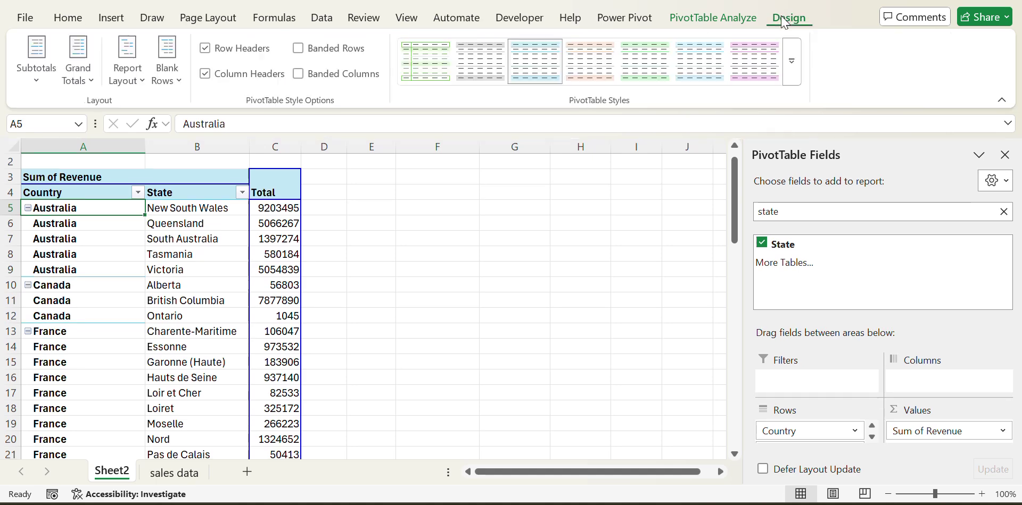
pyautogui.click(747, 20)
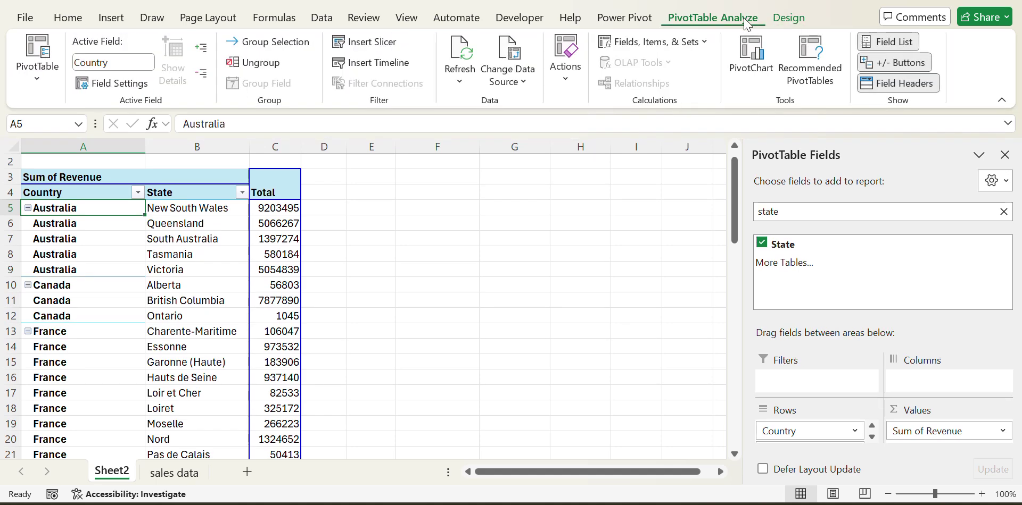
pyautogui.click(923, 73)
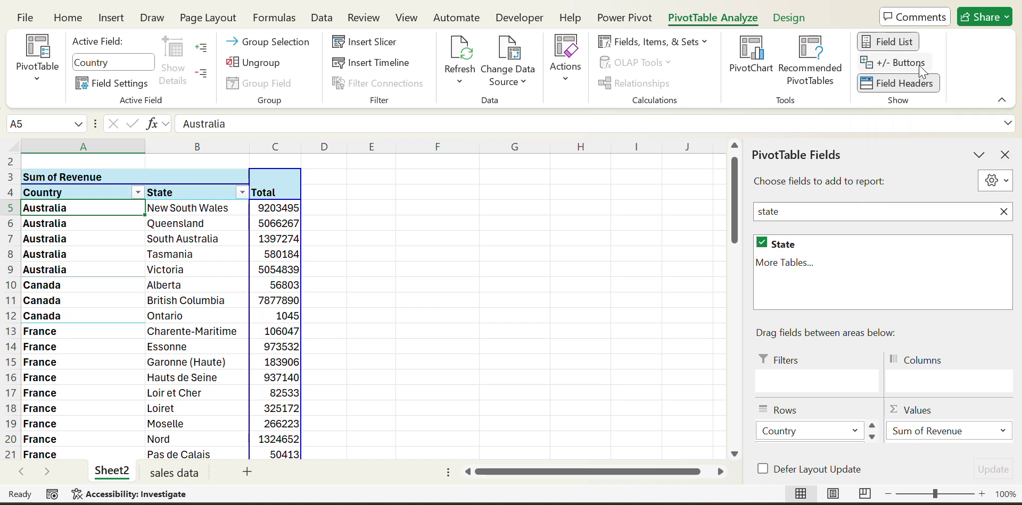
# Try to edit the Total column header in C4 of the PivotTable
pyautogui.press('Up')
pyautogui.press('Down')
pyautogui.press('Up')
pyautogui.press('Right')
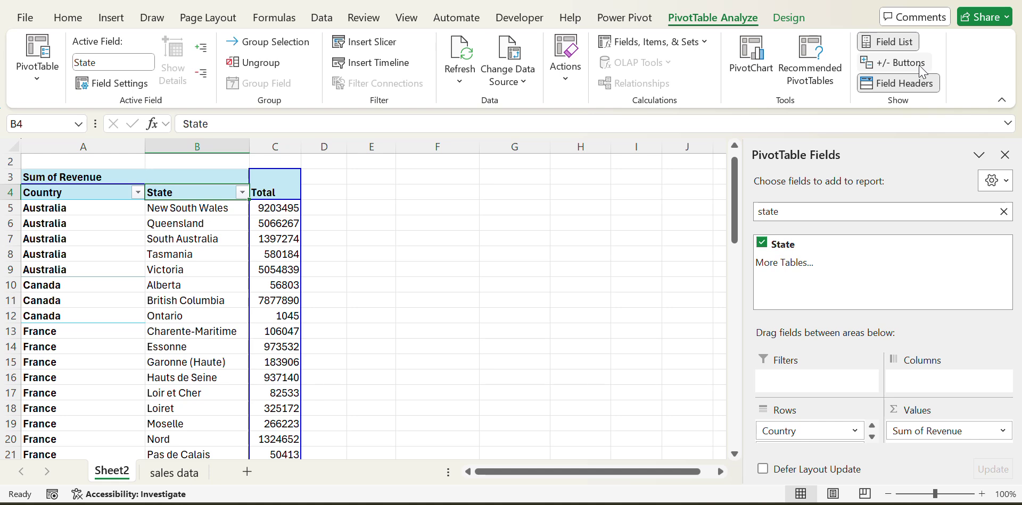
pyautogui.press('Right')
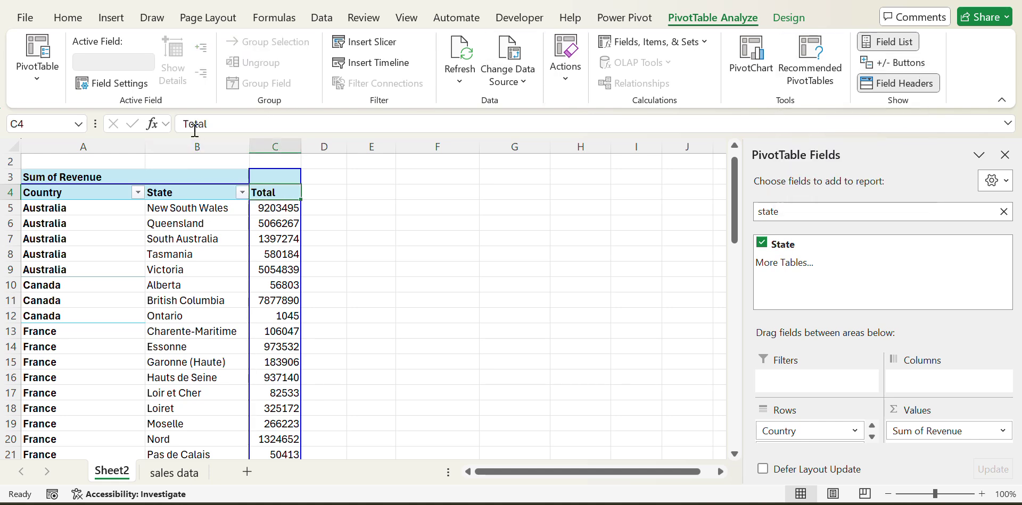
pyautogui.click(224, 126)
pyautogui.press('Return')
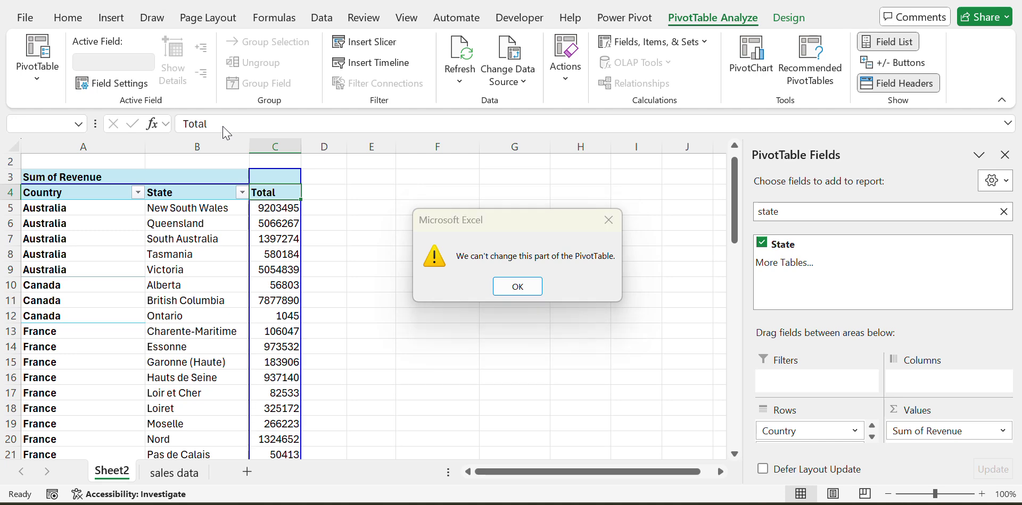
# Apply all borders to the PivotTable from the A4 header row to its end, and center its cells vertically and horizontally
pyautogui.press('Left')
pyautogui.press('Right')
pyautogui.press('Left')
pyautogui.press('Left')
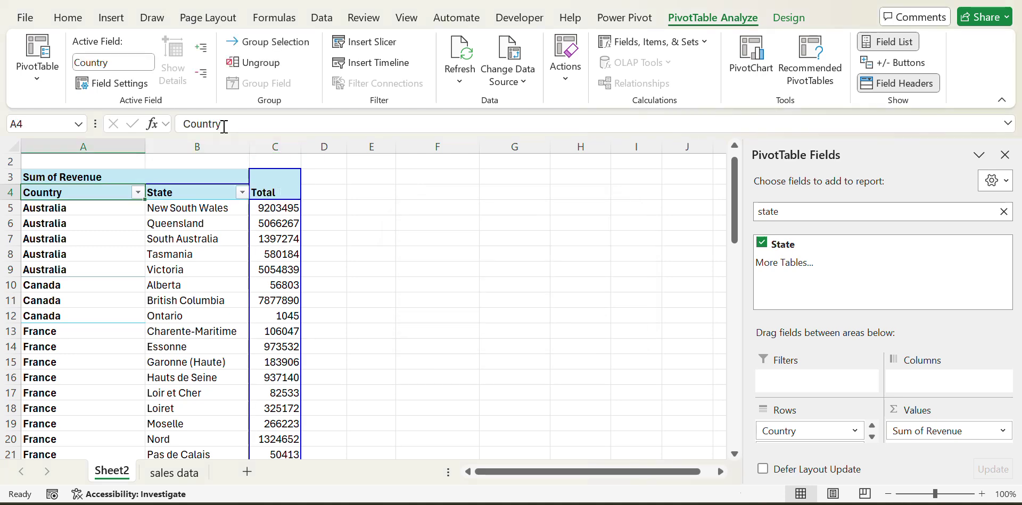
pyautogui.hotkey('shift', 'Right')
pyautogui.hotkey('ctrl', 'shift', 'End')
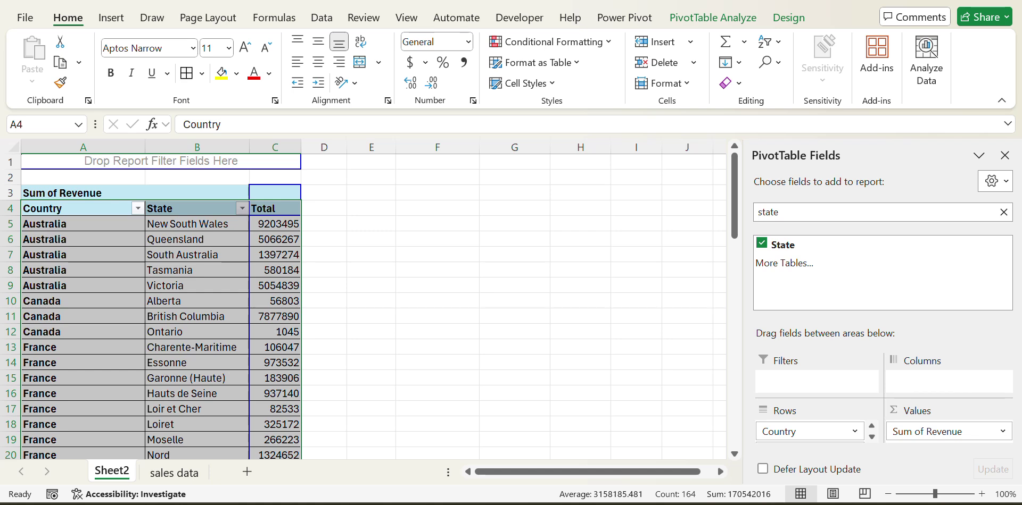
pyautogui.click(319, 43)
pyautogui.click(318, 63)
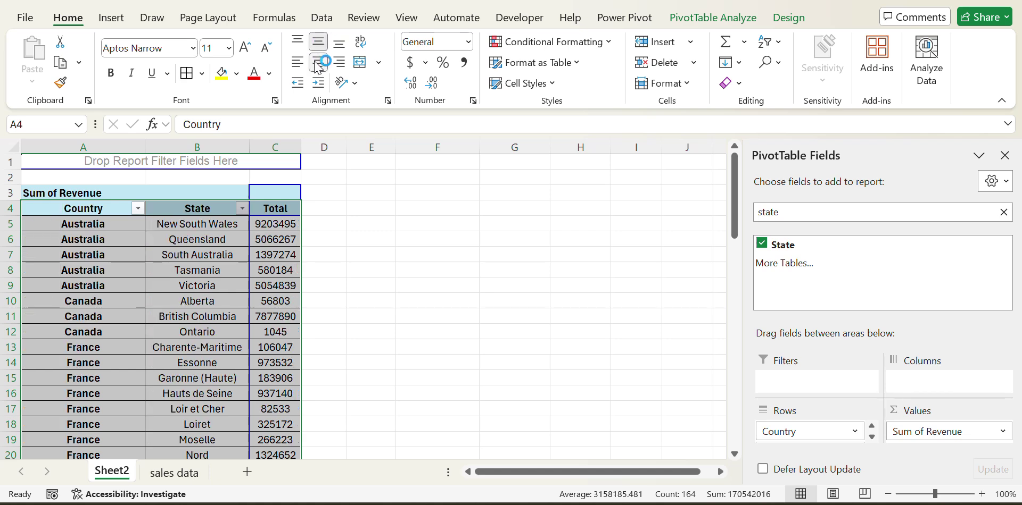
pyautogui.press('Up')
pyautogui.press('Down')
pyautogui.press('Right')
pyautogui.press('Left')
pyautogui.press('Right')
pyautogui.press('Left')
pyautogui.press('Right')
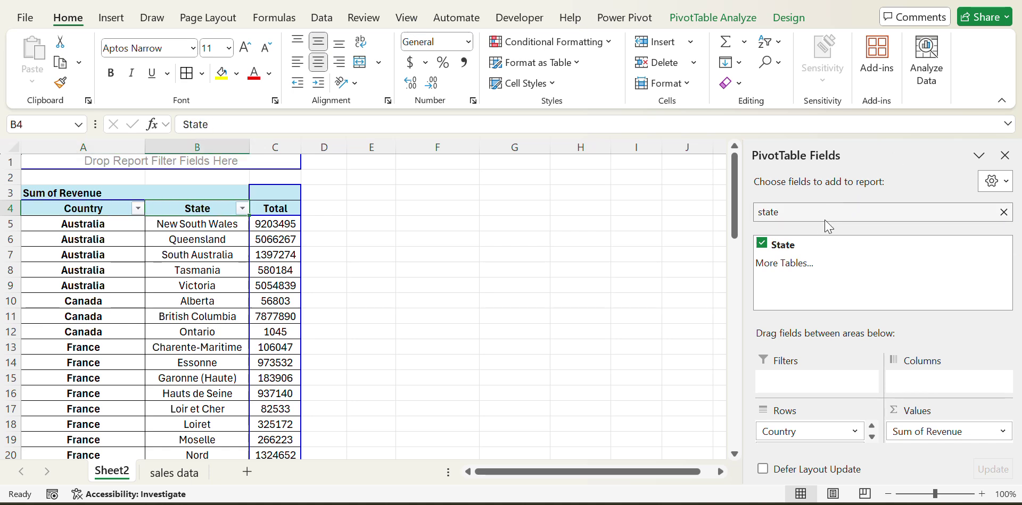
# Search the field list for "qua" and add the Order Quantity field to the PivotTable's values
pyautogui.click(804, 217)
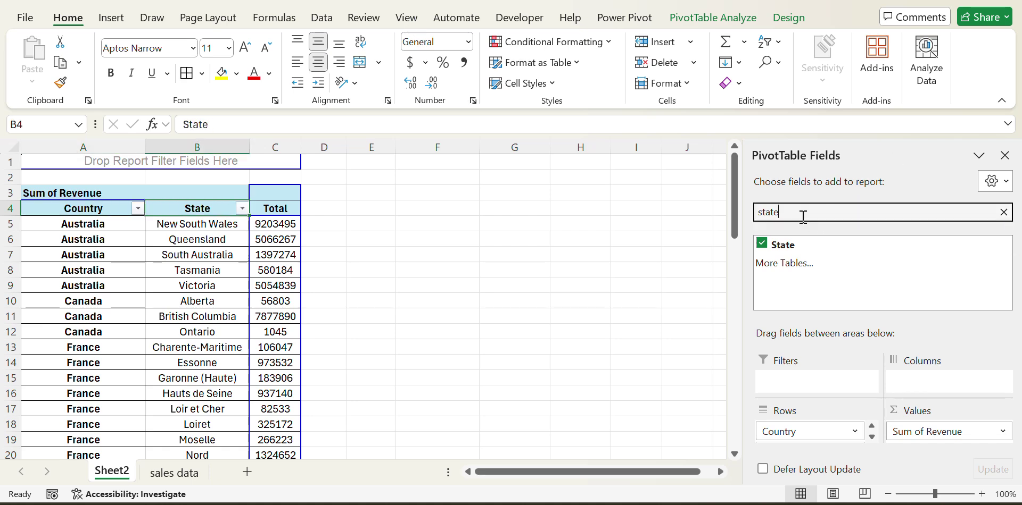
pyautogui.press('BackSpace')
pyautogui.press('BackSpace')
pyautogui.press('BackSpace')
pyautogui.press('BackSpace')
pyautogui.press('BackSpace')
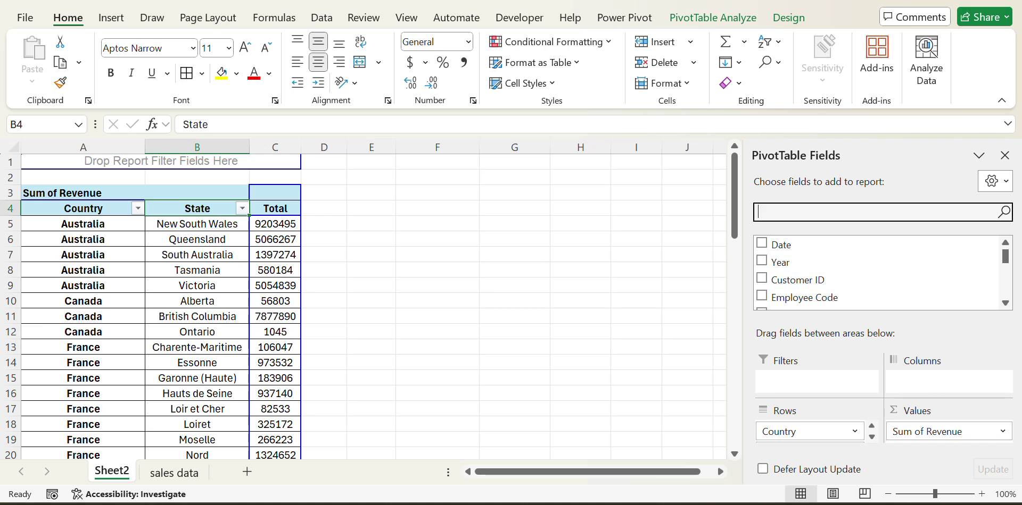
pyautogui.write('qua')
pyautogui.click(773, 243)
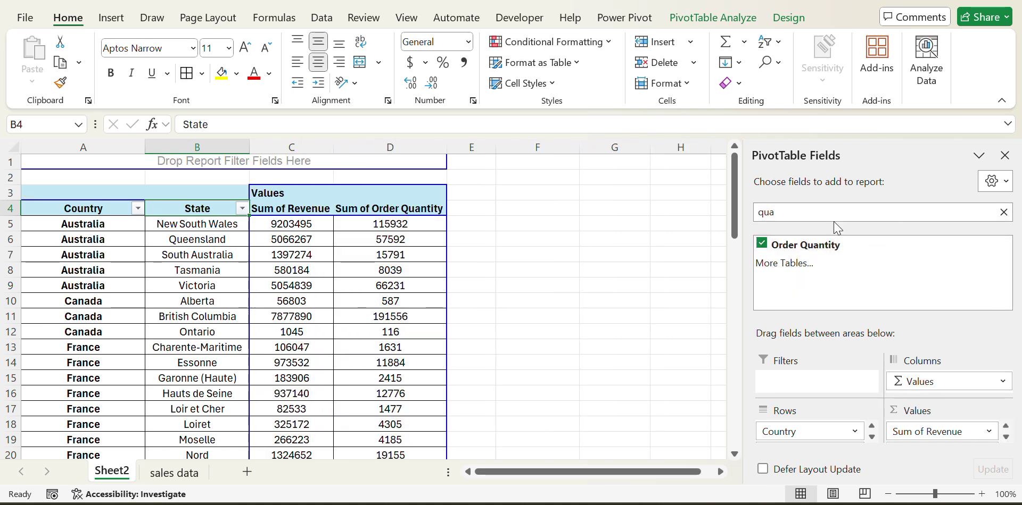
pyautogui.press('Down')
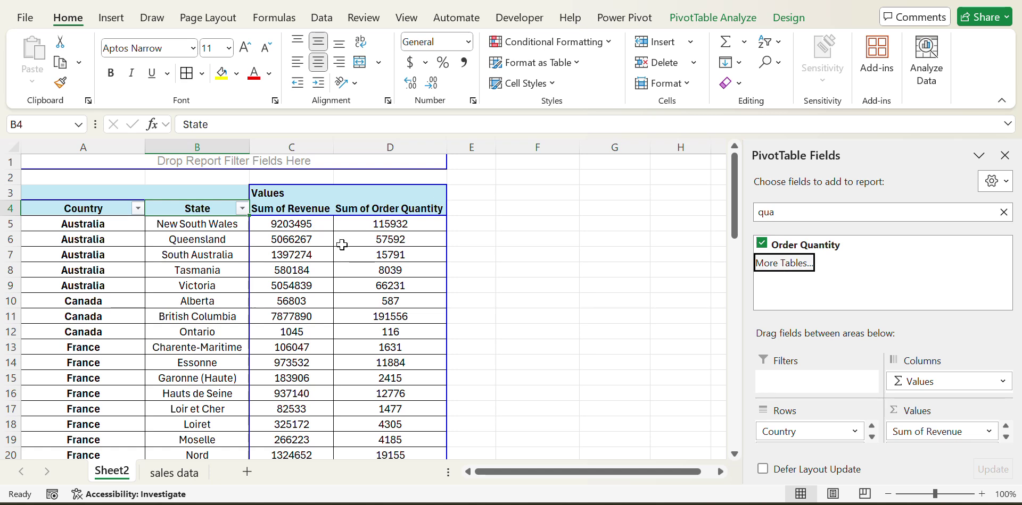
# Try to rename the Sum of Order Quantity header in D4 to "Order Quantity" without a leading space
pyautogui.press('Right')
pyautogui.press('Right')
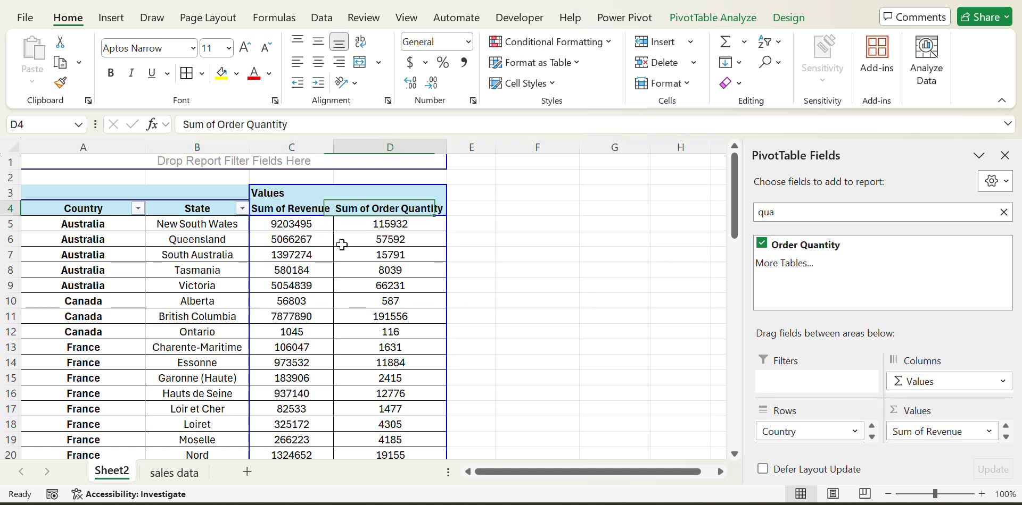
pyautogui.press('Left')
pyautogui.press('Right')
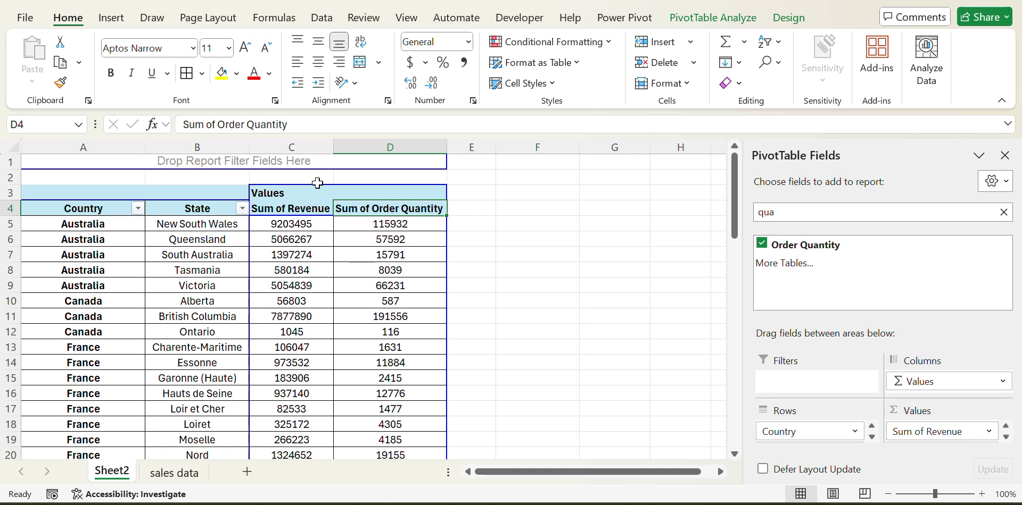
pyautogui.click(219, 127)
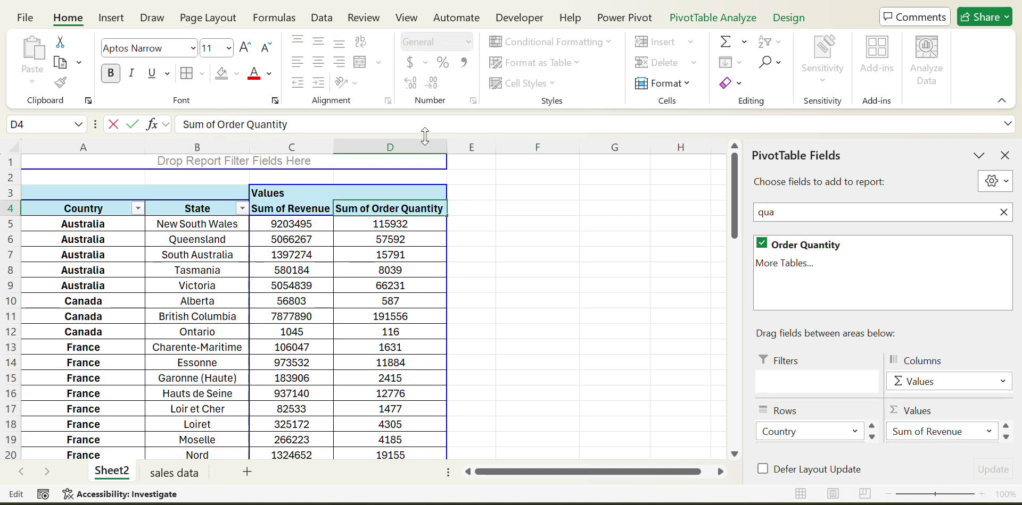
pyautogui.press('BackSpace')
pyautogui.press('BackSpace')
pyautogui.press('BackSpace')
pyautogui.press('BackSpace')
pyautogui.press('BackSpace')
pyautogui.press('BackSpace')
pyautogui.press('BackSpace')
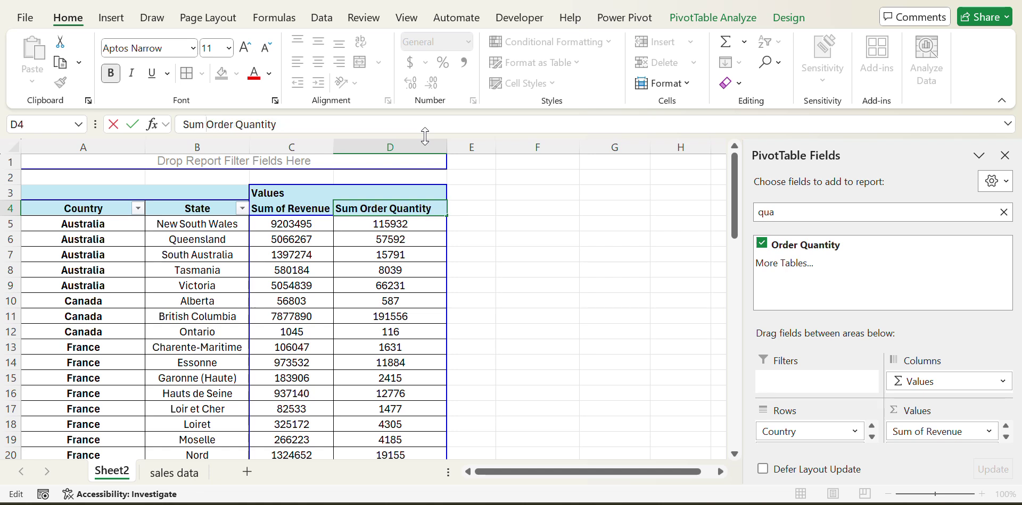
pyautogui.press('Return')
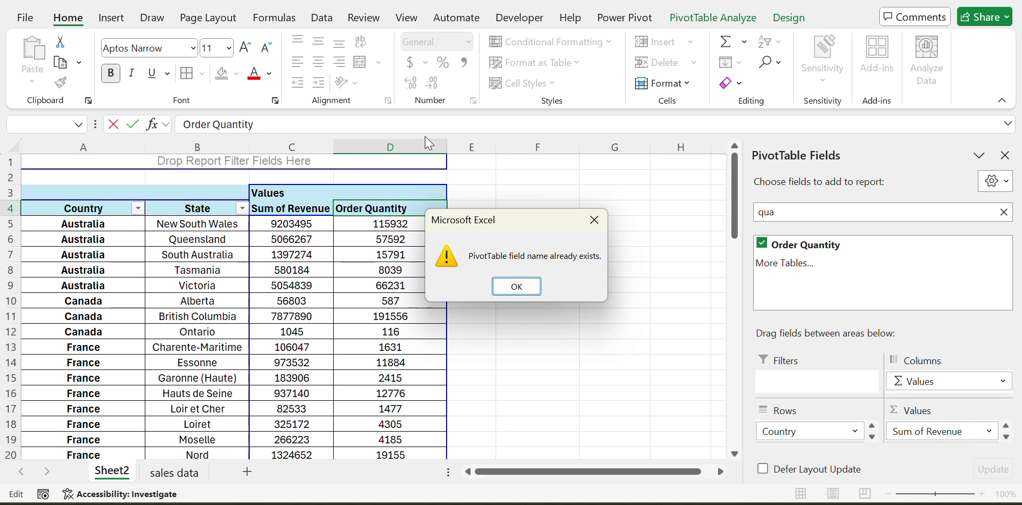
pyautogui.press('Escape')
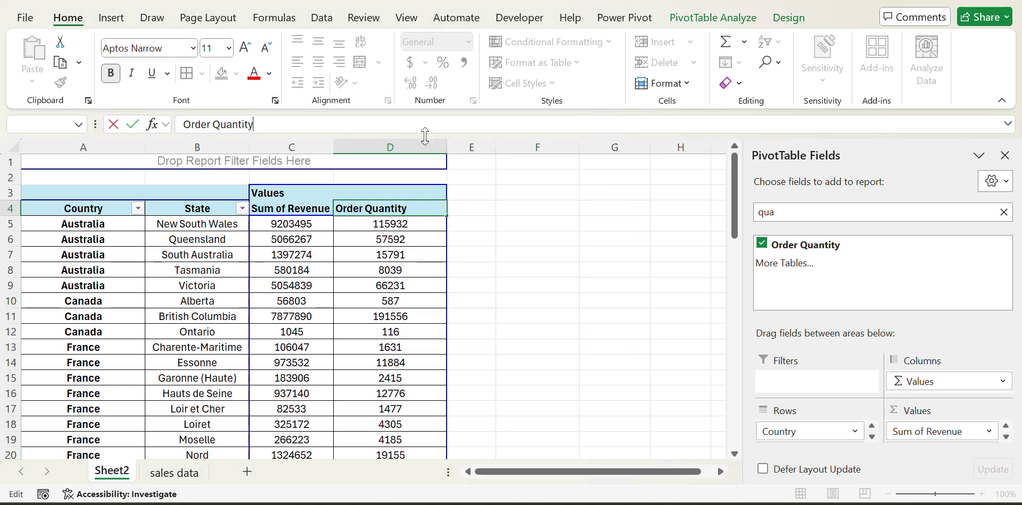
pyautogui.press('Escape')
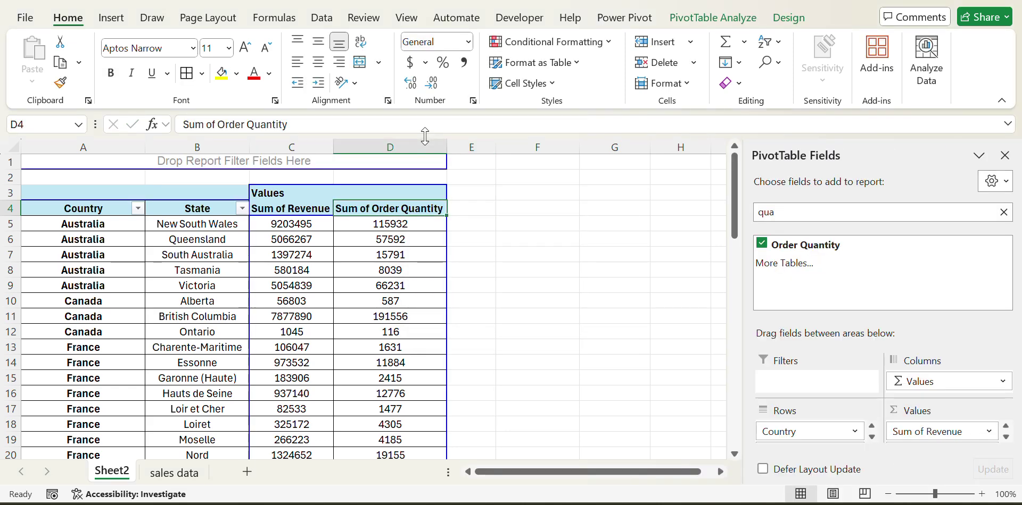
# Rename the D4 header to " Order Quantity" with a leading space and center it horizontally
pyautogui.click(214, 125)
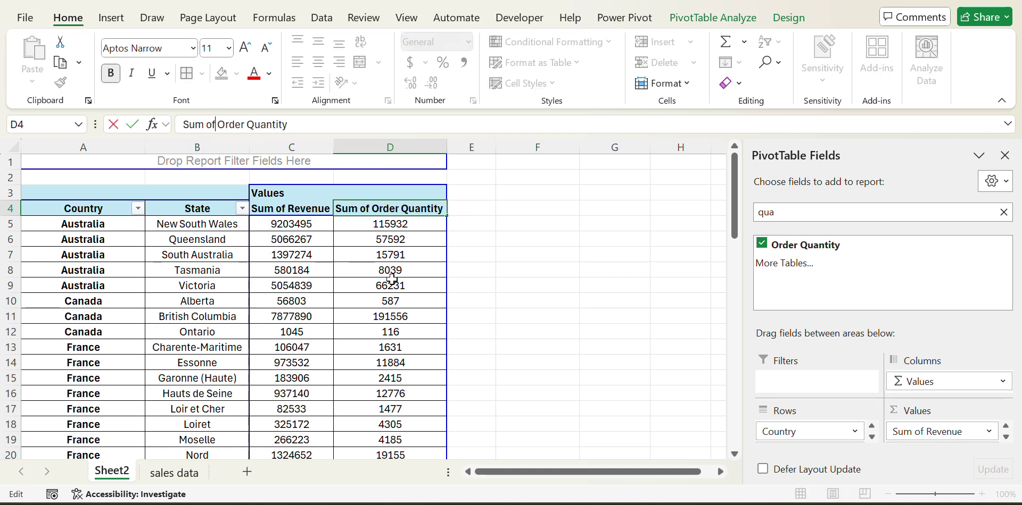
pyautogui.press('BackSpace')
pyautogui.press('BackSpace')
pyautogui.press('BackSpace')
pyautogui.press('BackSpace')
pyautogui.press('BackSpace')
pyautogui.press('BackSpace')
pyautogui.press('BackSpace')
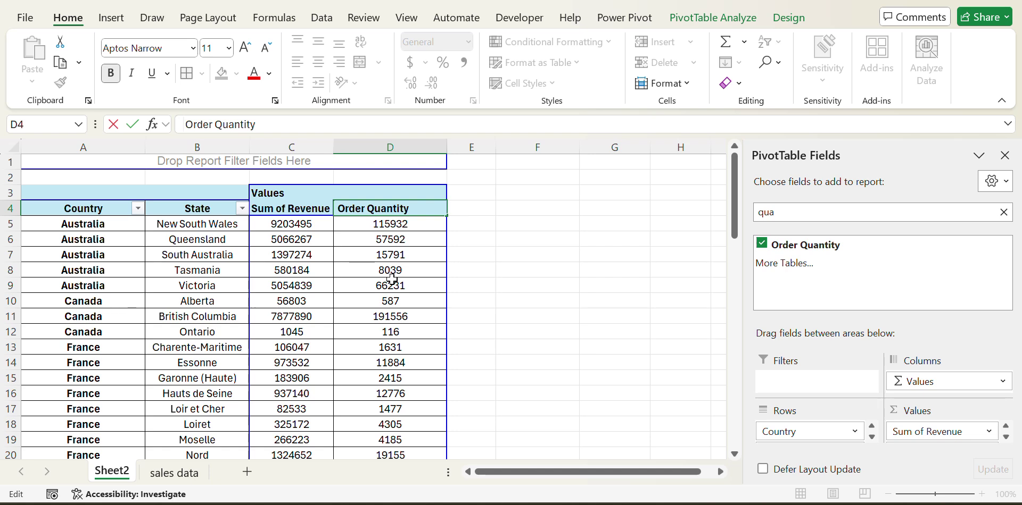
pyautogui.press('Return')
pyautogui.press('Up')
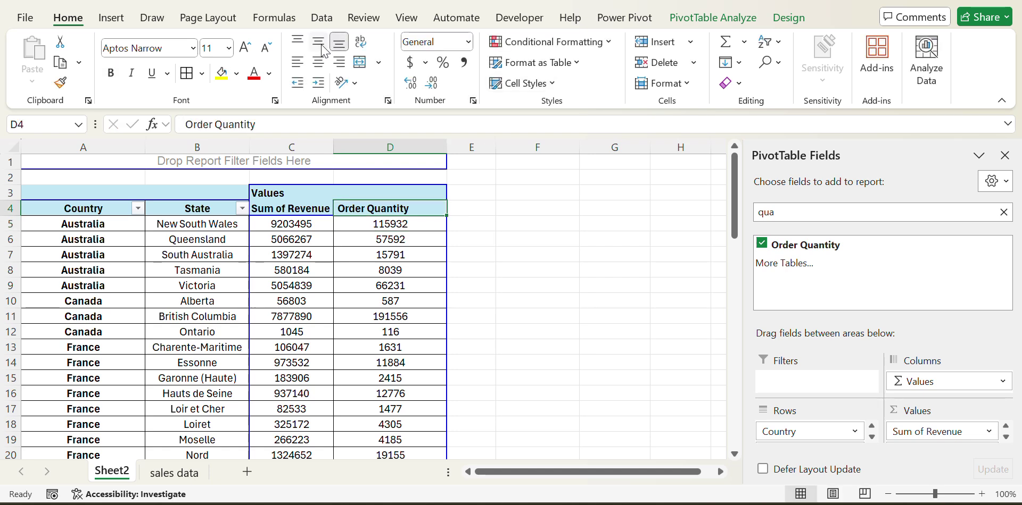
pyautogui.press('Right')
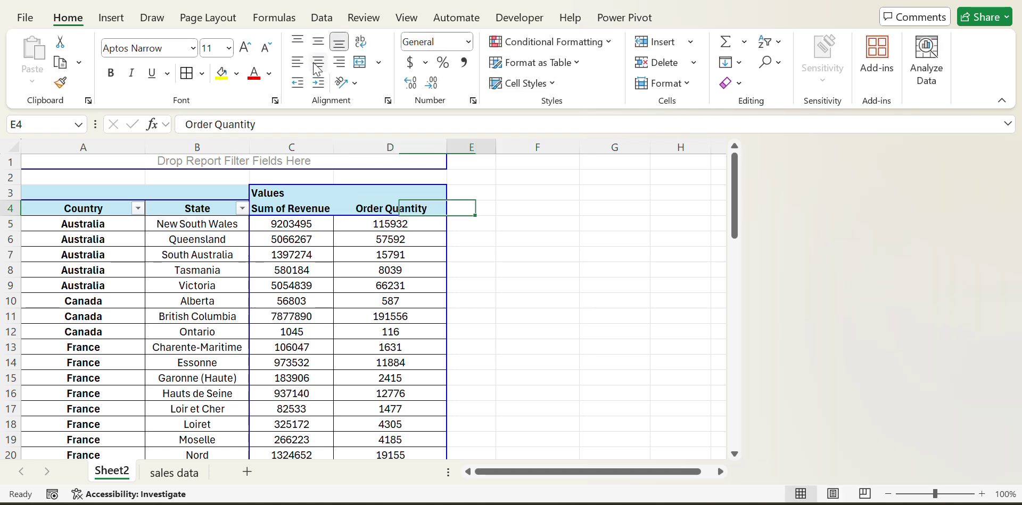
# Try to rename the Sum of Revenue header in C4 to "Revenue" without a leading space
pyautogui.press('Left')
pyautogui.press('Left')
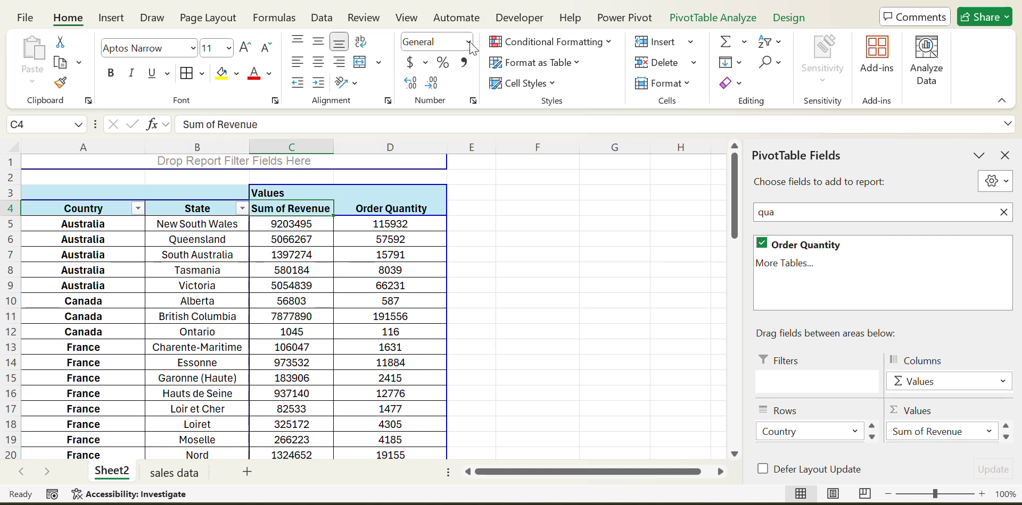
pyautogui.click(219, 128)
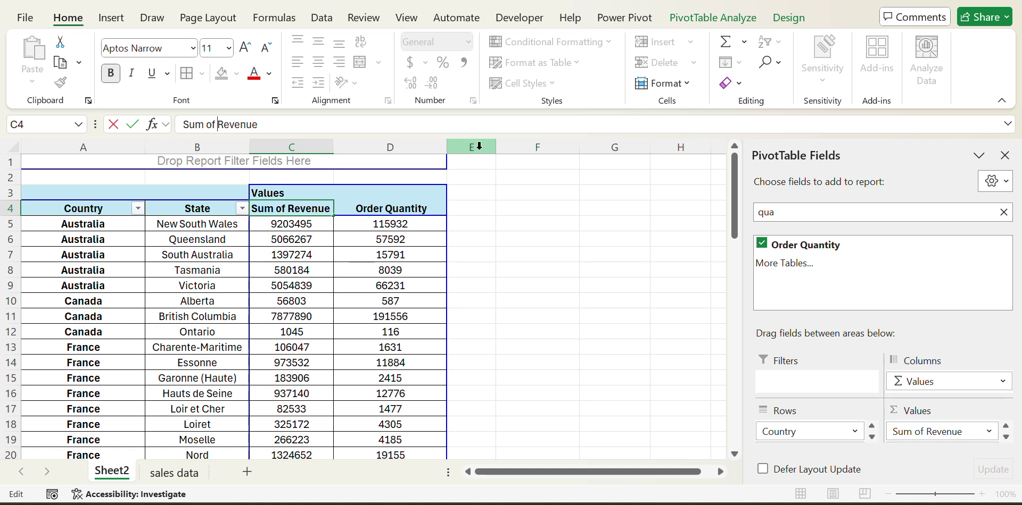
pyautogui.press('BackSpace')
pyautogui.press('BackSpace')
pyautogui.press('BackSpace')
pyautogui.press('BackSpace')
pyautogui.press('BackSpace')
pyautogui.press('BackSpace')
pyautogui.press('BackSpace')
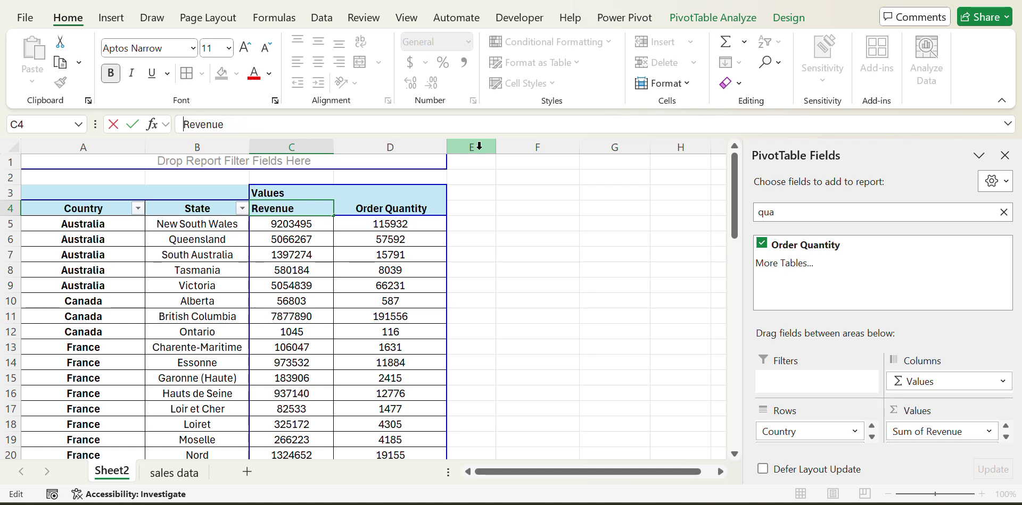
pyautogui.press('Return')
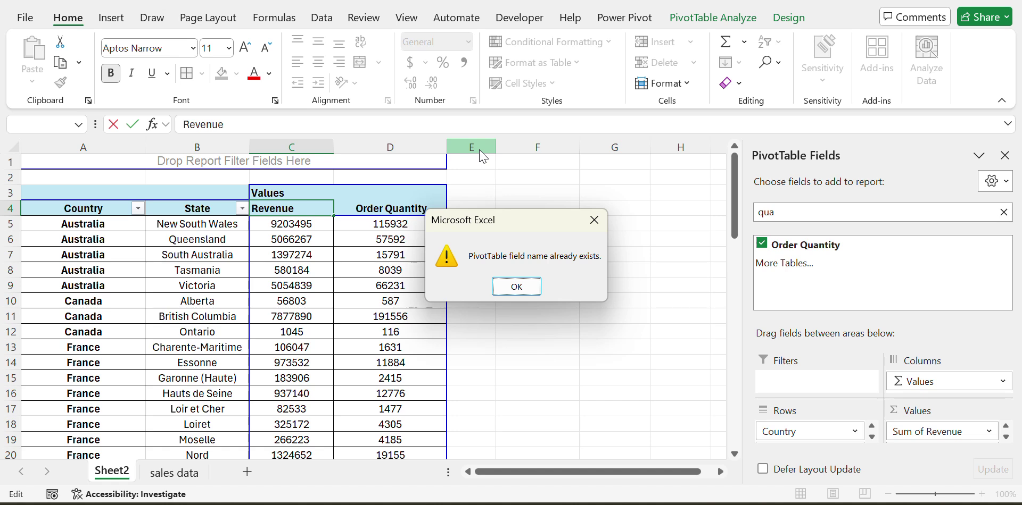
pyautogui.press('Return')
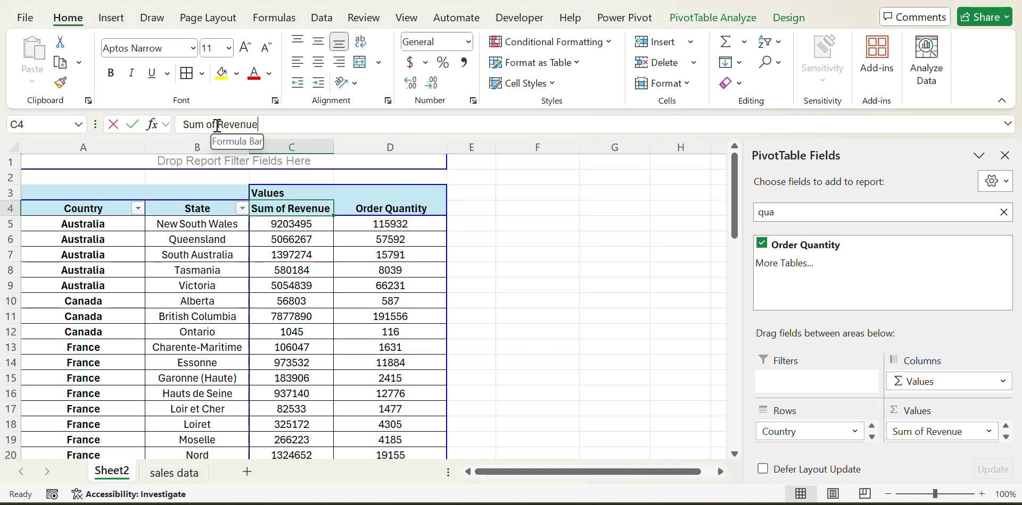
# Rename the C4 header to " Revenue", keeping a leading space before the word
pyautogui.click(217, 124)
pyautogui.press('BackSpace')
pyautogui.press('BackSpace')
pyautogui.press('BackSpace')
pyautogui.press('BackSpace')
pyautogui.press('BackSpace')
pyautogui.press('BackSpace')
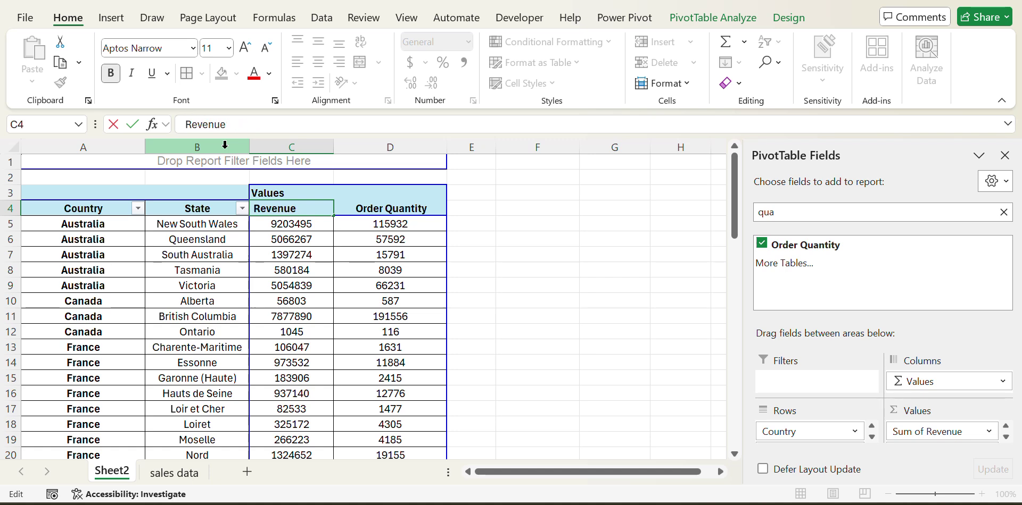
pyautogui.press('Return')
# Center the Revenue and Order Quantity headers in C4:D4 vertically and horizontally
pyautogui.press('Up')
pyautogui.hotkey('shift', 'Right')
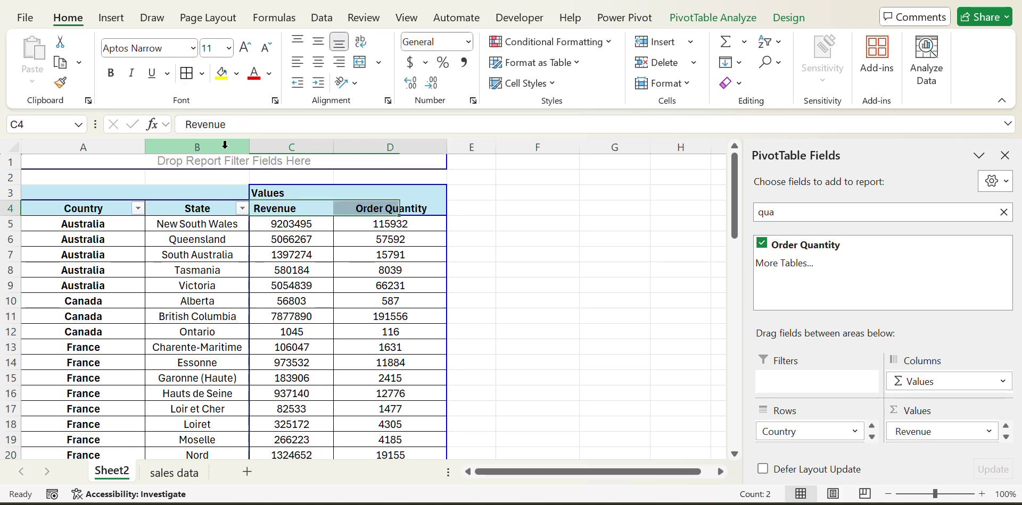
pyautogui.click(318, 42)
pyautogui.click(317, 62)
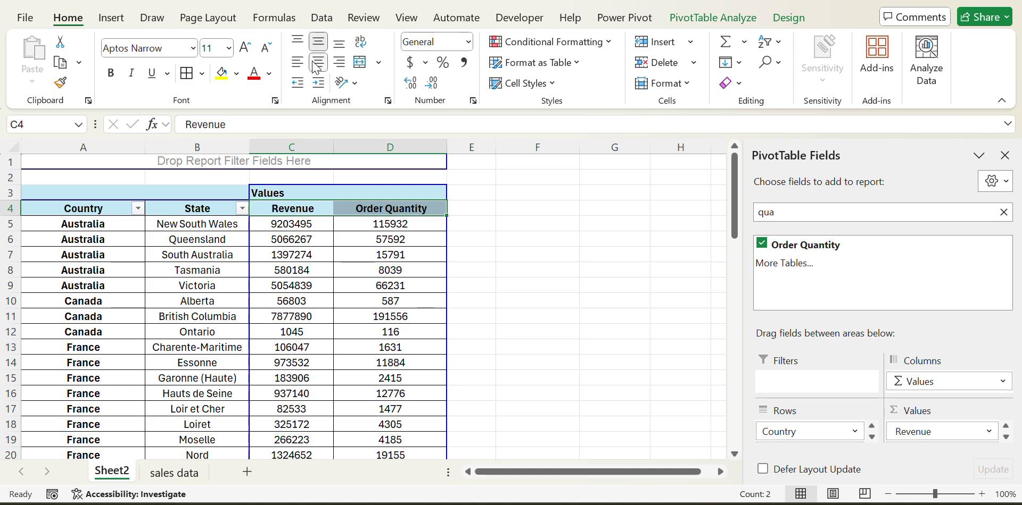
# Select the whole report from the Country header in A4 down to the Grand Total row to review it
pyautogui.hotkey('shift', 'Left')
pyautogui.hotkey('shift', 'Left')
pyautogui.hotkey('ctrl', 'shift', 'Down')
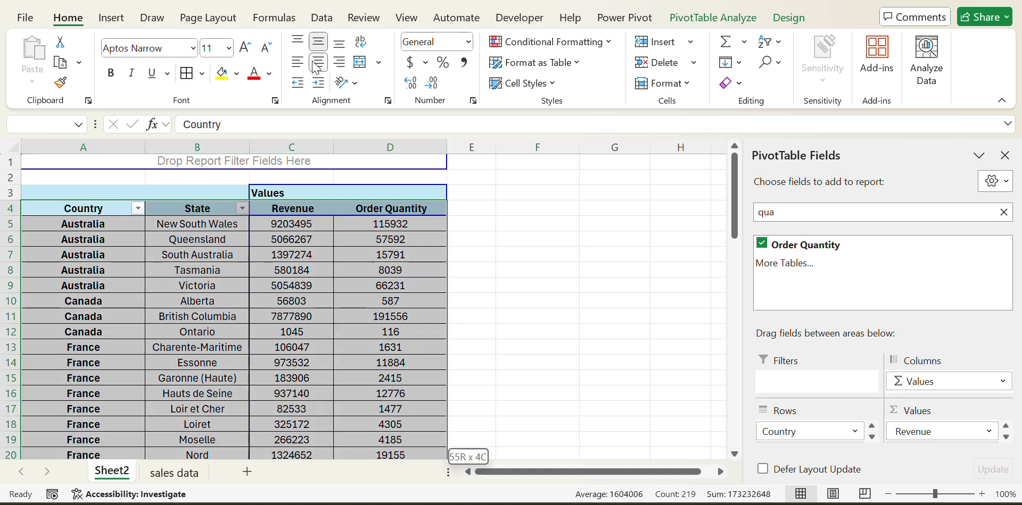
pyautogui.hotkey('shift', 'Up')
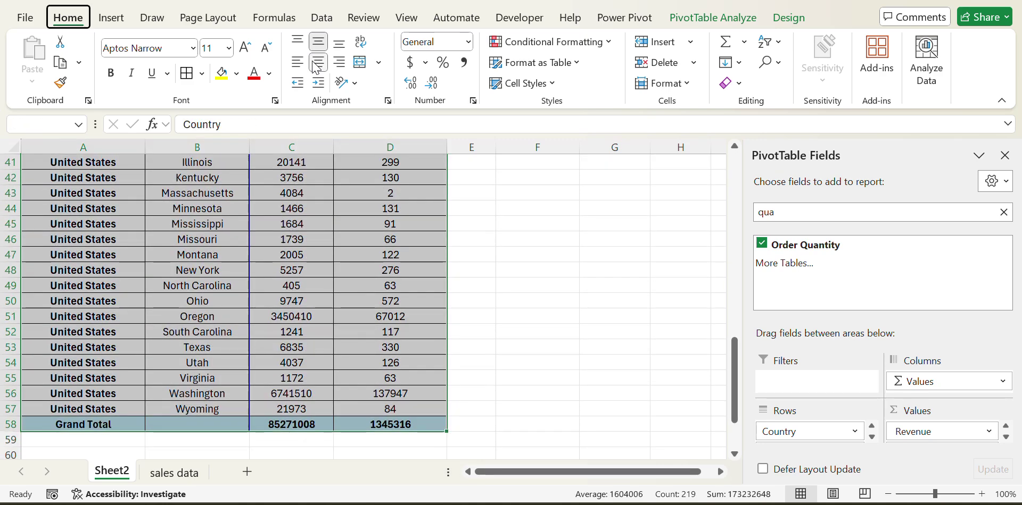
pyautogui.press('Up')
pyautogui.press('Up')
pyautogui.press('Up')
pyautogui.press('Down')
pyautogui.press('Down')
pyautogui.press('Down')
pyautogui.press('Up')
pyautogui.press('Up')
pyautogui.press('Down')
pyautogui.press('Up')
pyautogui.press('Down')
pyautogui.press('Down')
pyautogui.press('Up')
pyautogui.press('Down')
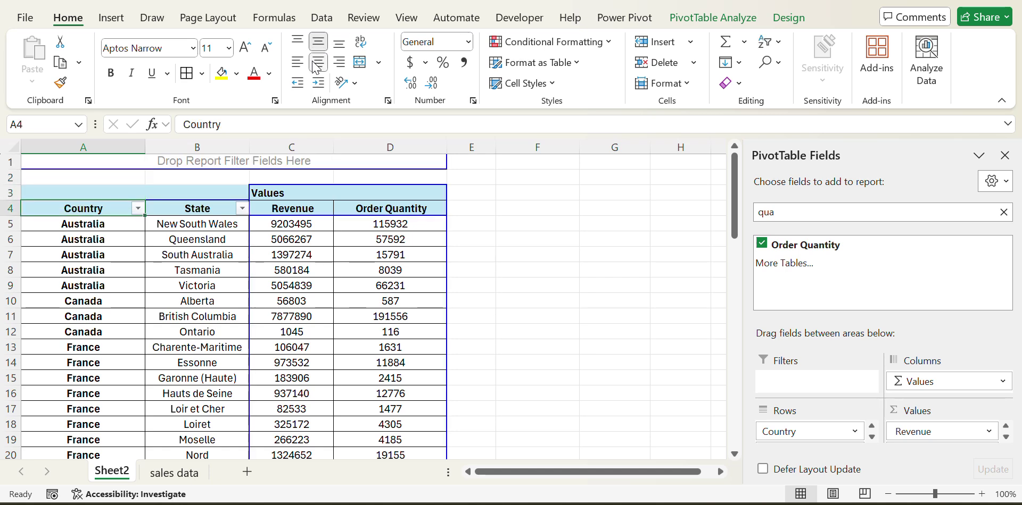
pyautogui.press('Right')
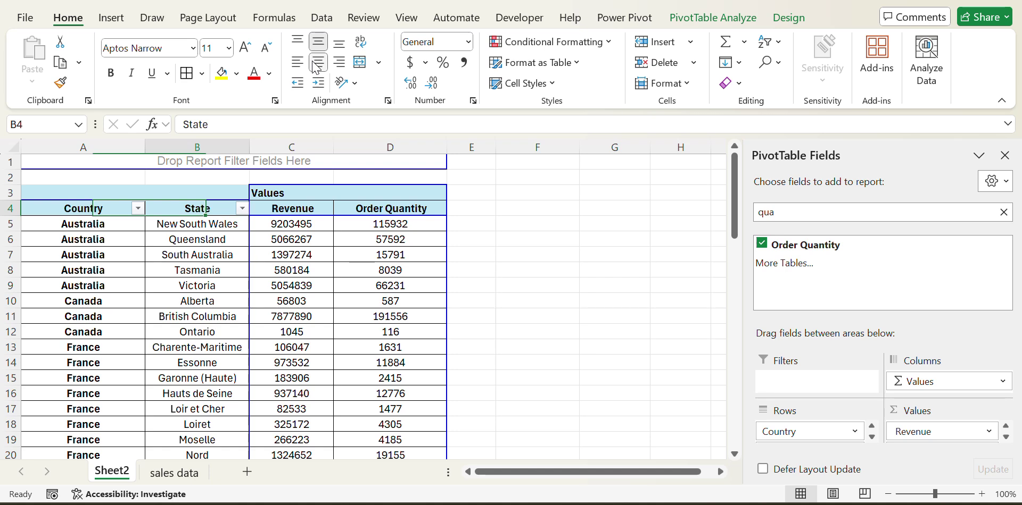
pyautogui.press('Left')
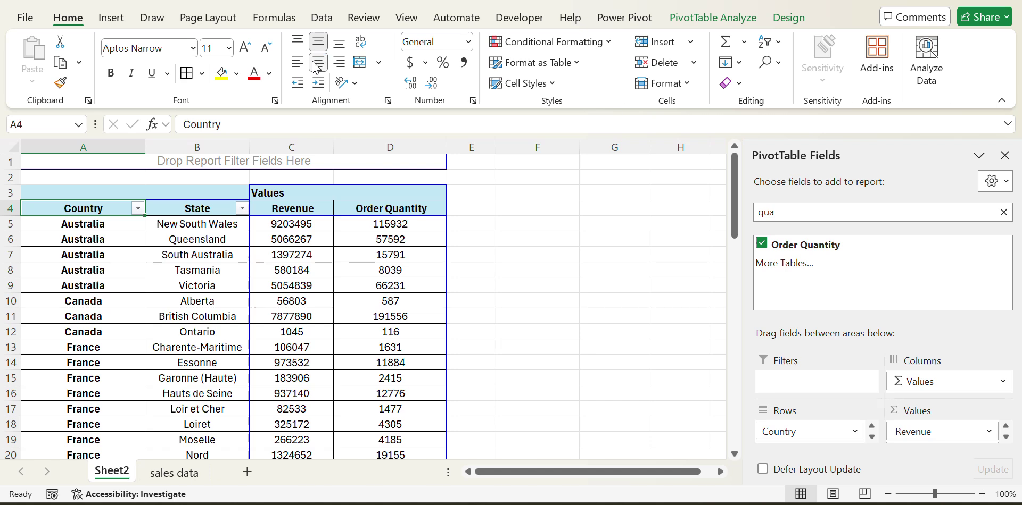
# Clear the field search and add the Year field to the PivotTable as a report filter
pyautogui.click(803, 381)
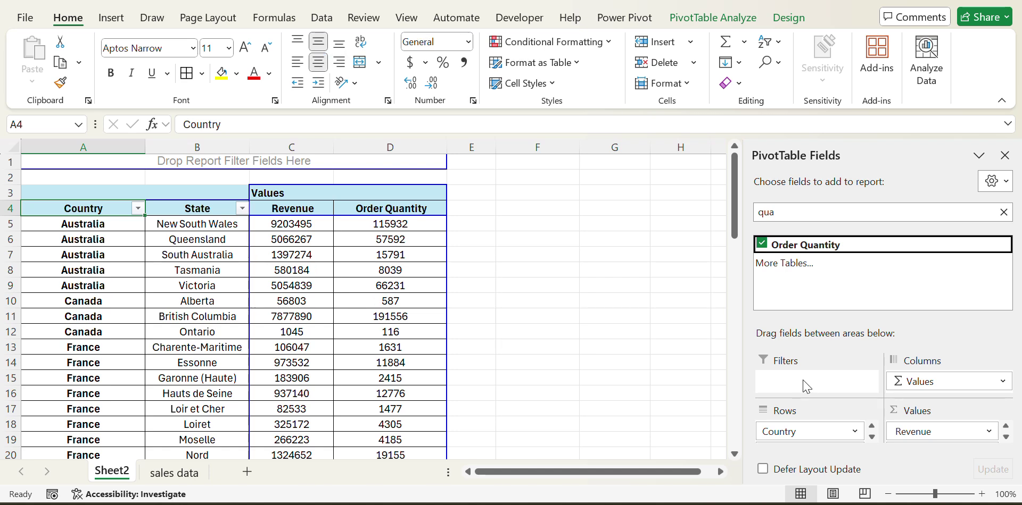
pyautogui.click(1004, 213)
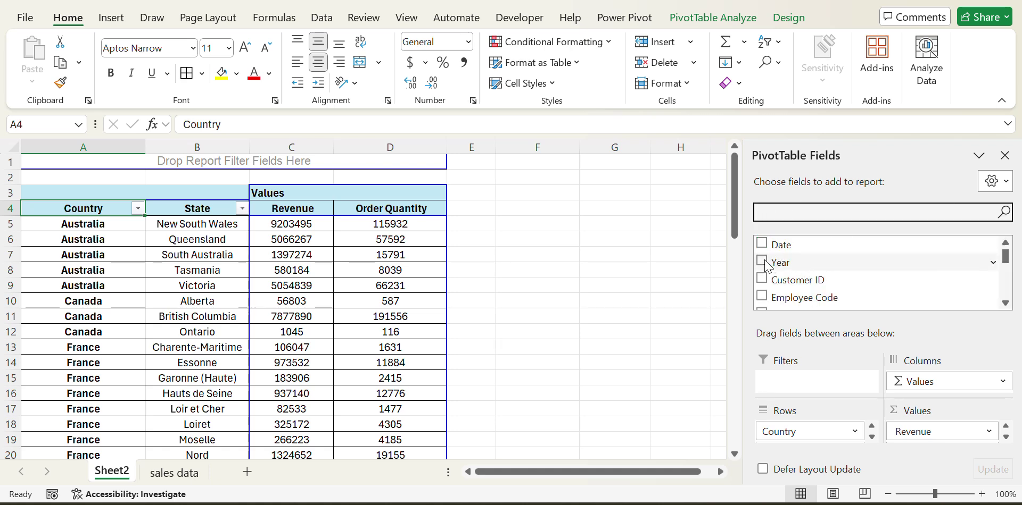
pyautogui.moveTo(767, 266); pyautogui.dragTo(782, 386)
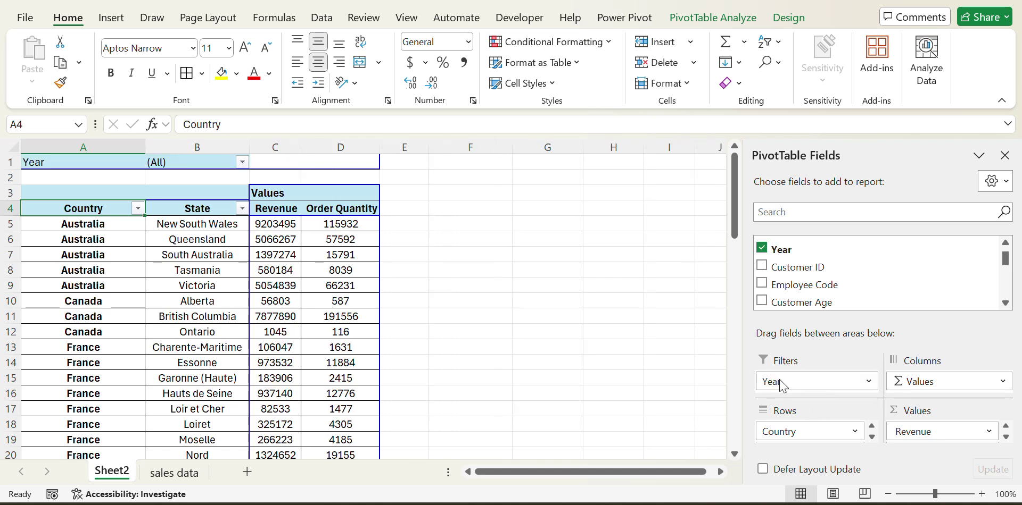
# Review the report with its new Year filter, from the filter cell down to the Grand Total row
pyautogui.click(404, 212)
pyautogui.press('Left')
pyautogui.press('Left')
pyautogui.press('Left')
pyautogui.press('Left')
pyautogui.press('Up')
pyautogui.press('Up')
pyautogui.press('Up')
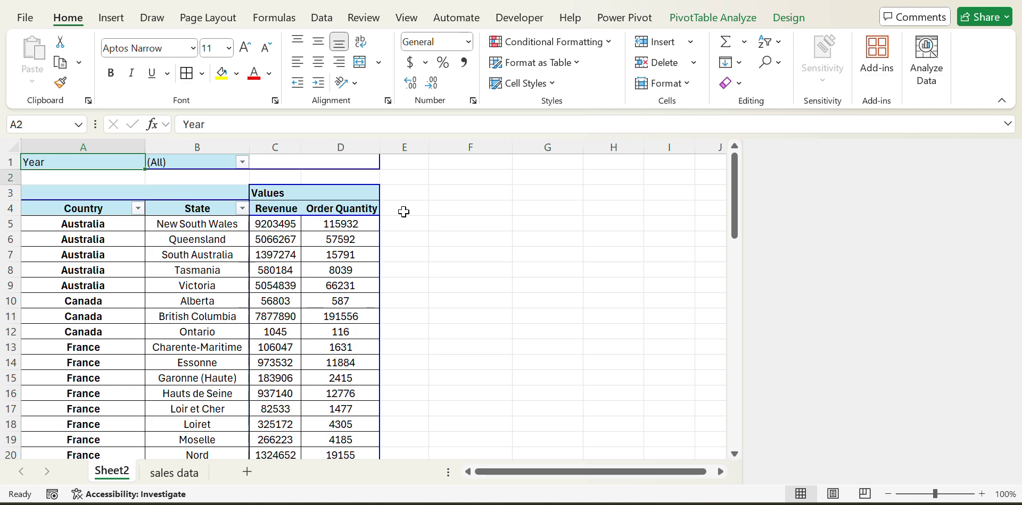
pyautogui.press('Down')
pyautogui.press('Down')
pyautogui.press('Down')
pyautogui.press('Down')
pyautogui.press('Down')
pyautogui.press('Up')
pyautogui.hotkey('ctrl', 'Down')
pyautogui.press('Down')
pyautogui.press('Up')
pyautogui.press('Up')
pyautogui.press('Right')
# Allow multiple selections in the Year filter in B1 and filter the report to 2015 only
pyautogui.hotkey('ctrl', 'Up')
pyautogui.hotkey('ctrl', 'Up')
pyautogui.press('Left')
pyautogui.press('Left')
pyautogui.press('Right')
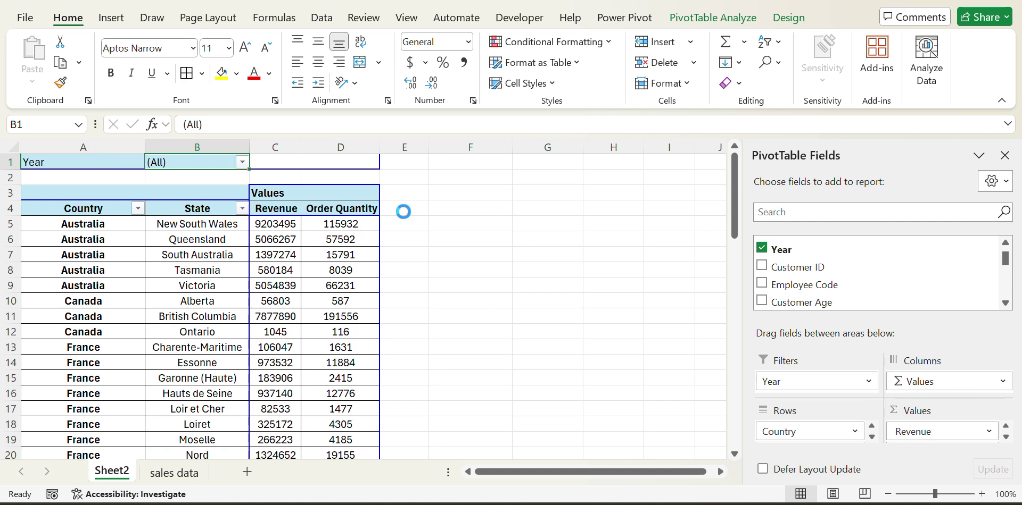
pyautogui.hotkey('alt', 'Down')
pyautogui.click(66, 340)
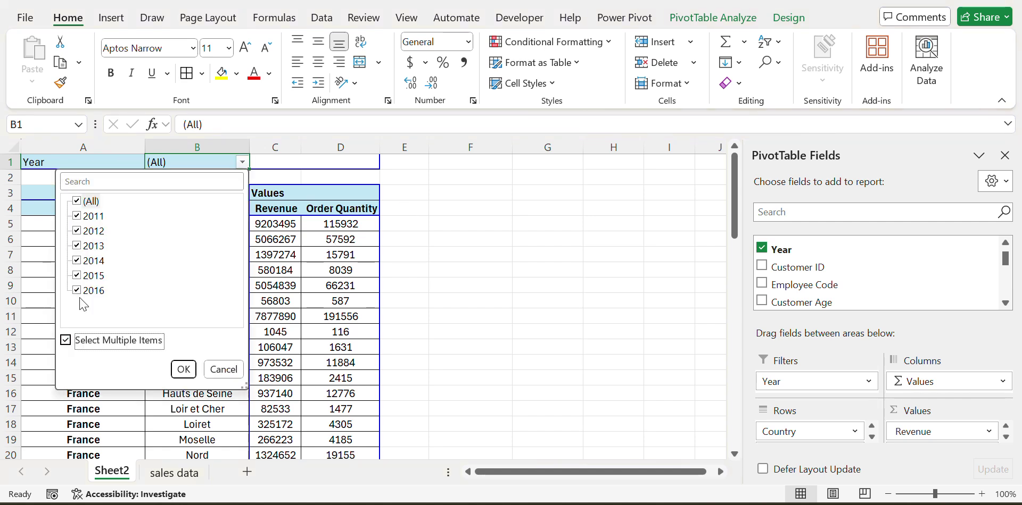
pyautogui.click(79, 201)
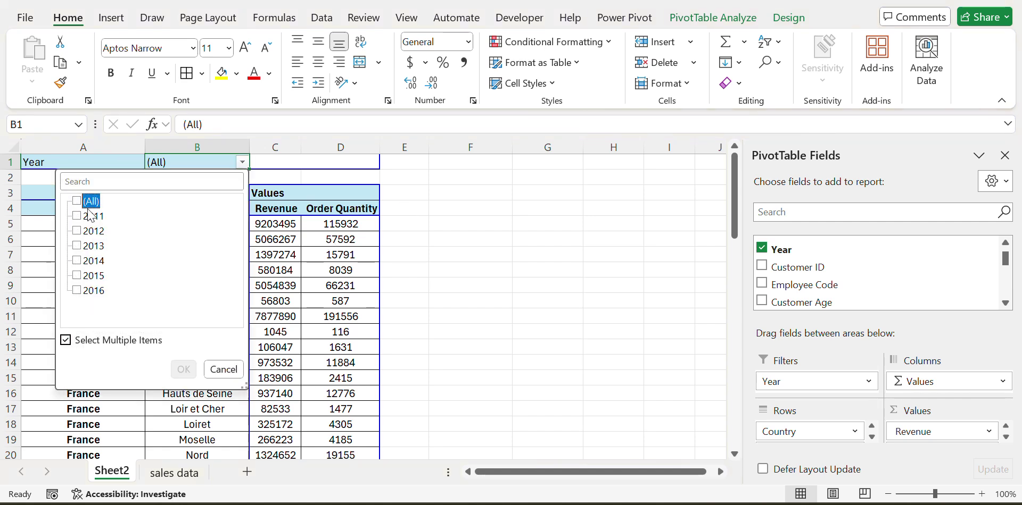
pyautogui.click(78, 276)
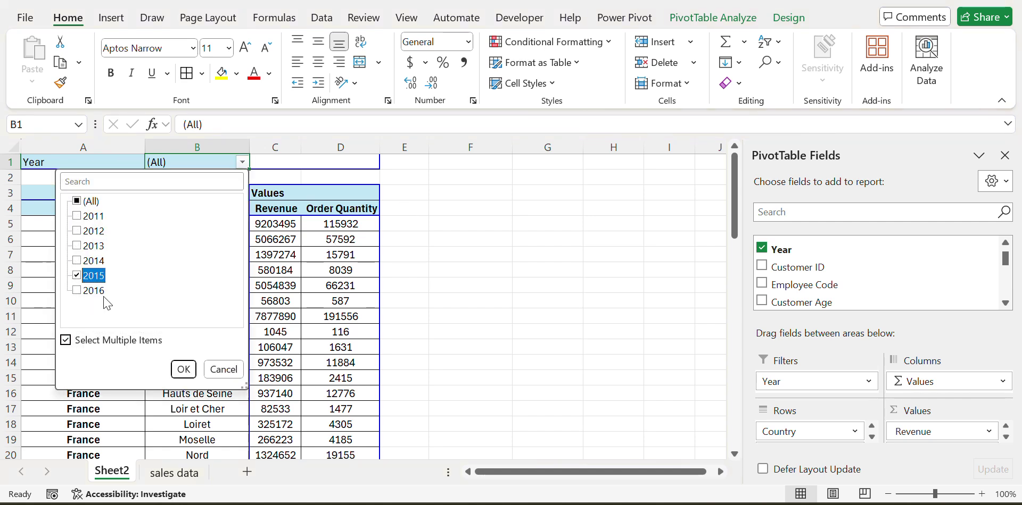
pyautogui.click(183, 371)
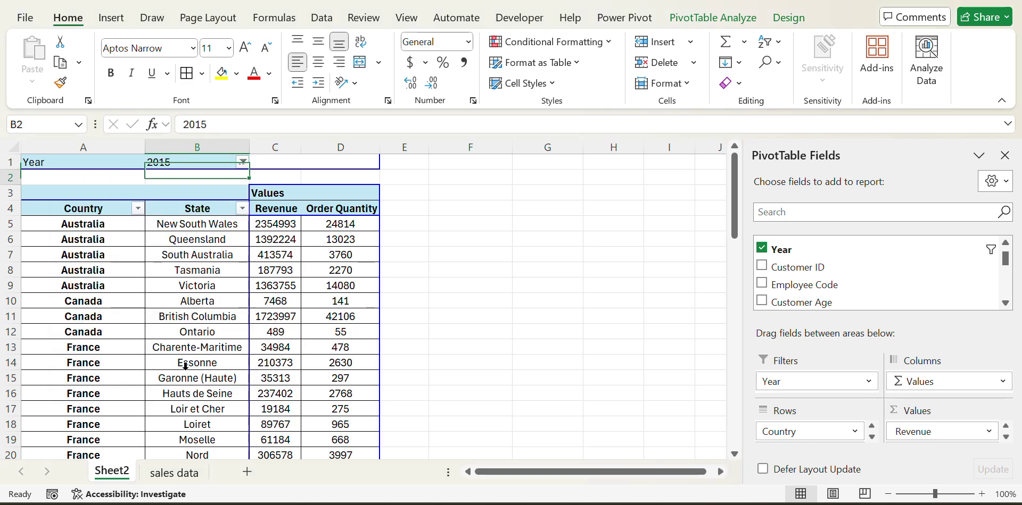
# Examine the 2015 revenue figures by state down to the Grand Total row
pyautogui.press('Right')
pyautogui.press('Down')
pyautogui.press('Down')
pyautogui.press('Down')
pyautogui.press('Down')
pyautogui.hotkey('ctrl', 'Down')
pyautogui.press('Down')
pyautogui.press('Up')
pyautogui.press('Up')
pyautogui.press('Up')
# Change the Year filter in B1 so that only 2016 is selected
pyautogui.hotkey('ctrl', 'Up')
pyautogui.press('Left')
pyautogui.press('Left')
pyautogui.press('Up')
pyautogui.press('Up')
pyautogui.press('Right')
pyautogui.hotkey('alt', 'Down')
pyautogui.press('Down')
pyautogui.press('Down')
pyautogui.press('Down')
pyautogui.press('Down')
pyautogui.press('Down')
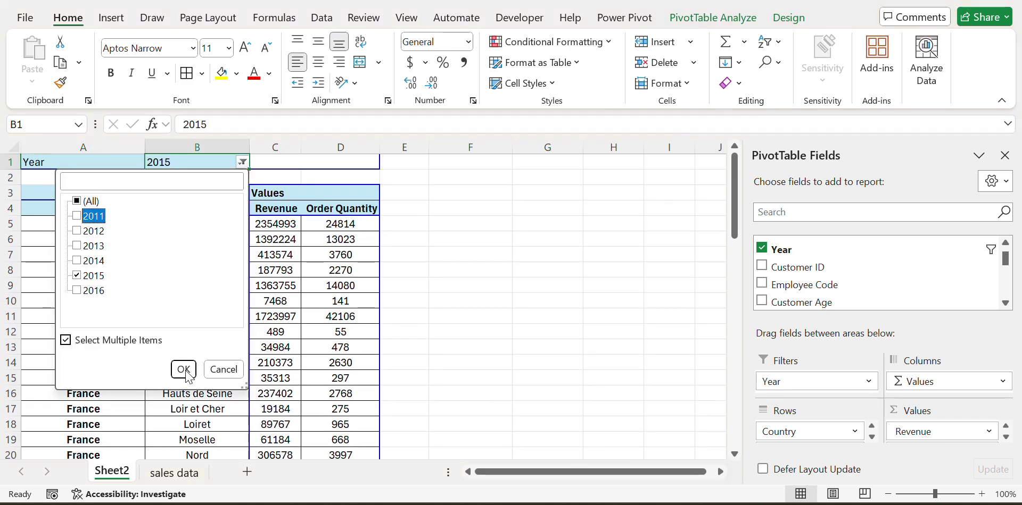
pyautogui.press('space')
pyautogui.press('Down')
pyautogui.press('space')
pyautogui.click(185, 367)
# Examine the 2016 revenue figures down to the Grand Total row and return to the Year label in A1
pyautogui.press('Down')
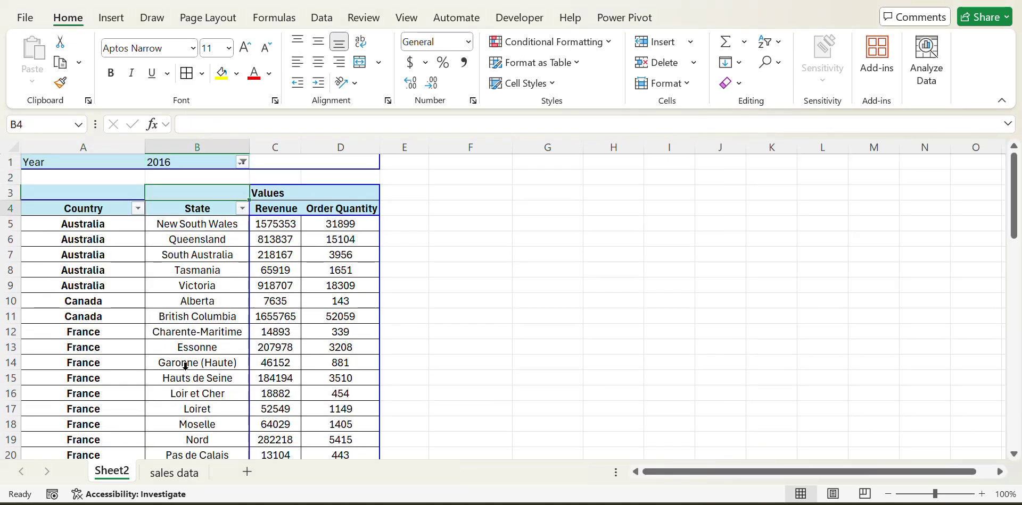
pyautogui.press('Down')
pyautogui.press('Right')
pyautogui.press('Down')
pyautogui.hotkey('ctrl', 'Down')
pyautogui.press('Down')
pyautogui.press('Up')
pyautogui.press('Up')
pyautogui.press('Up')
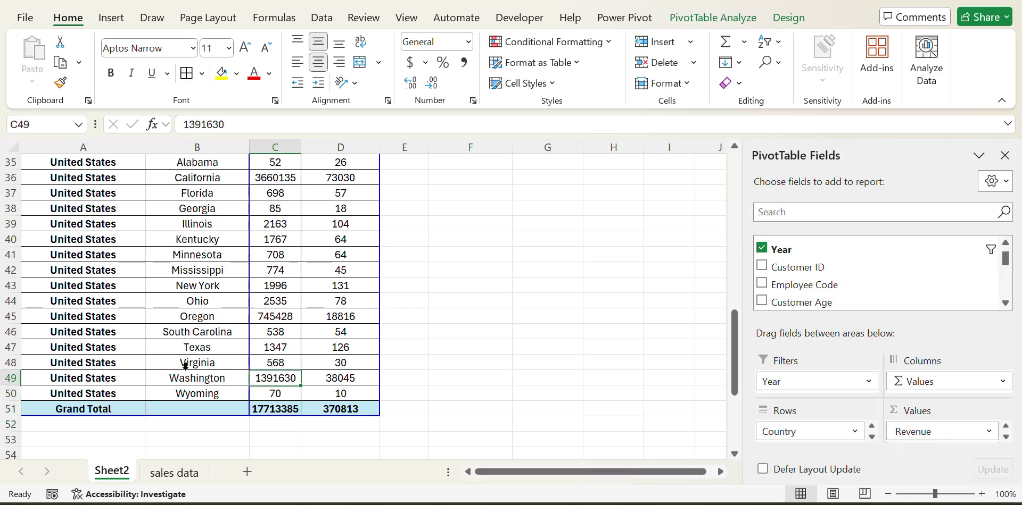
pyautogui.hotkey('ctrl', 'Up')
pyautogui.press('Up')
pyautogui.press('Up')
pyautogui.press('Left')
pyautogui.press('Left')
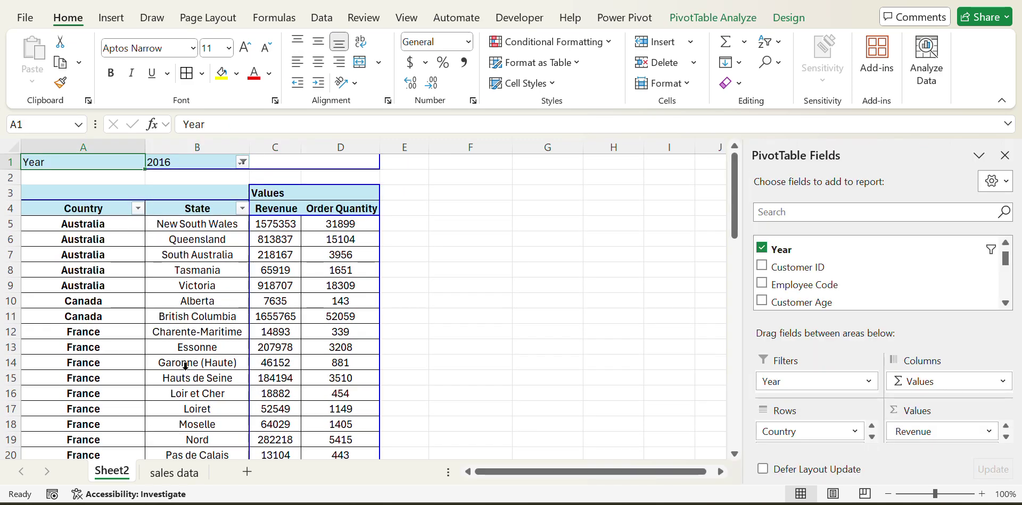
pyautogui.press('Down')
pyautogui.press('Down')
pyautogui.press('Down')
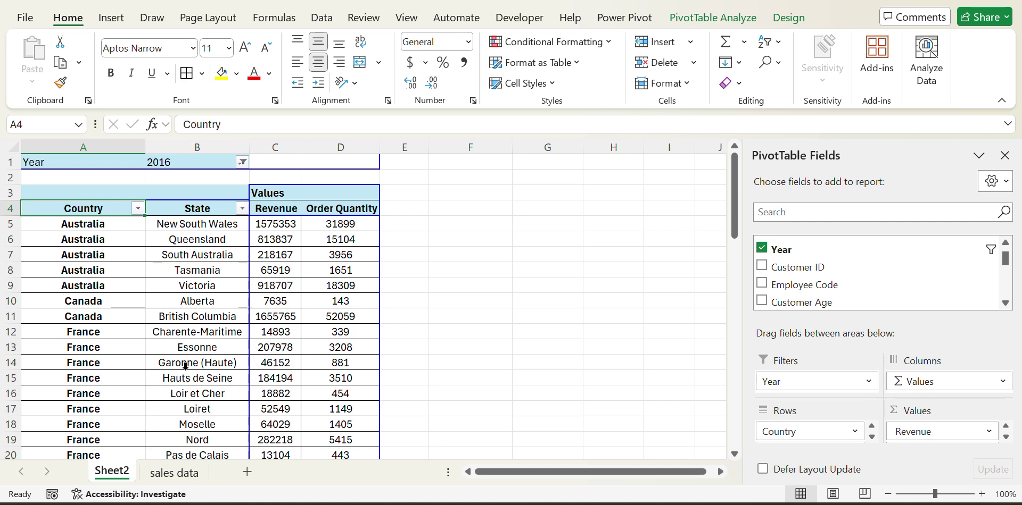
pyautogui.press('Up')
pyautogui.press('Up')
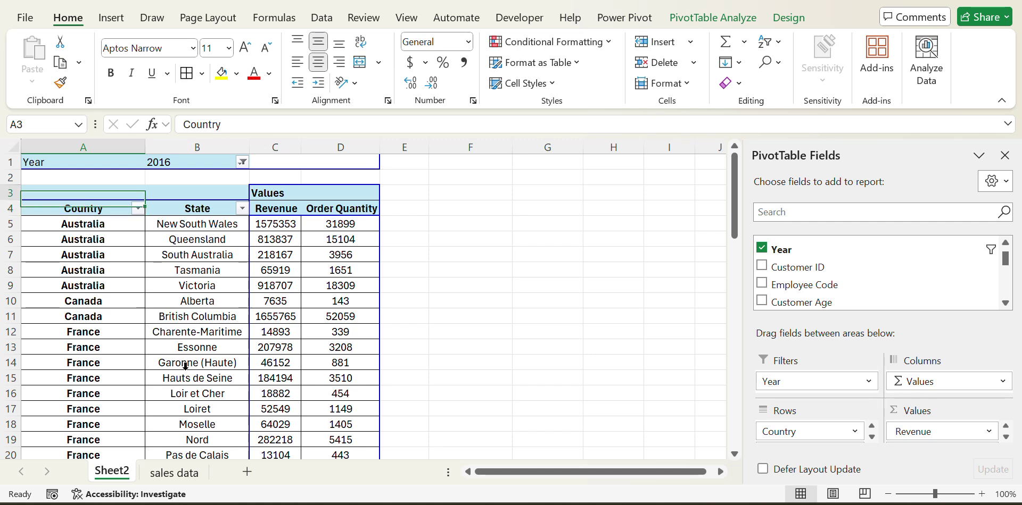
pyautogui.press('Down')
pyautogui.press('Down')
pyautogui.press('Up')
pyautogui.press('Up')
pyautogui.press('Up')
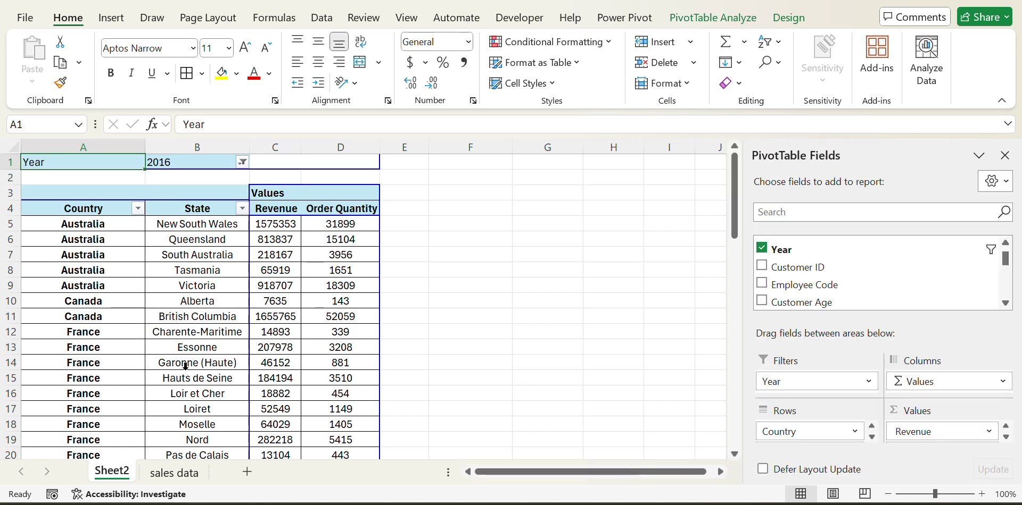
pyautogui.press('Down')
pyautogui.press('Down')
pyautogui.press('Down')
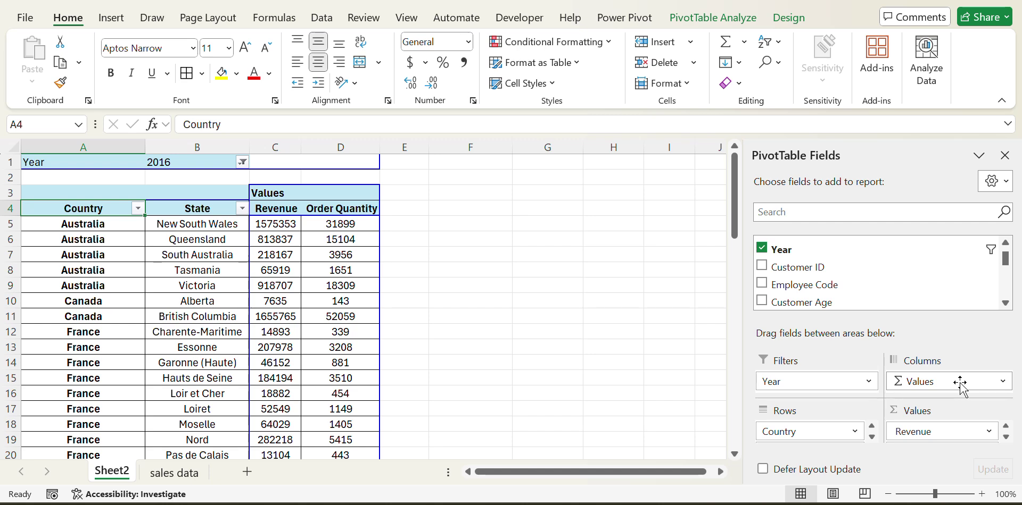
# Examine the Revenue and Order Quantity value headers in C4:D4
pyautogui.press('Right')
pyautogui.press('Right')
pyautogui.press('Right')
pyautogui.press('Down')
pyautogui.press('Left')
pyautogui.press('Up')
pyautogui.press('Up')
pyautogui.press('Down')
pyautogui.press('Right')
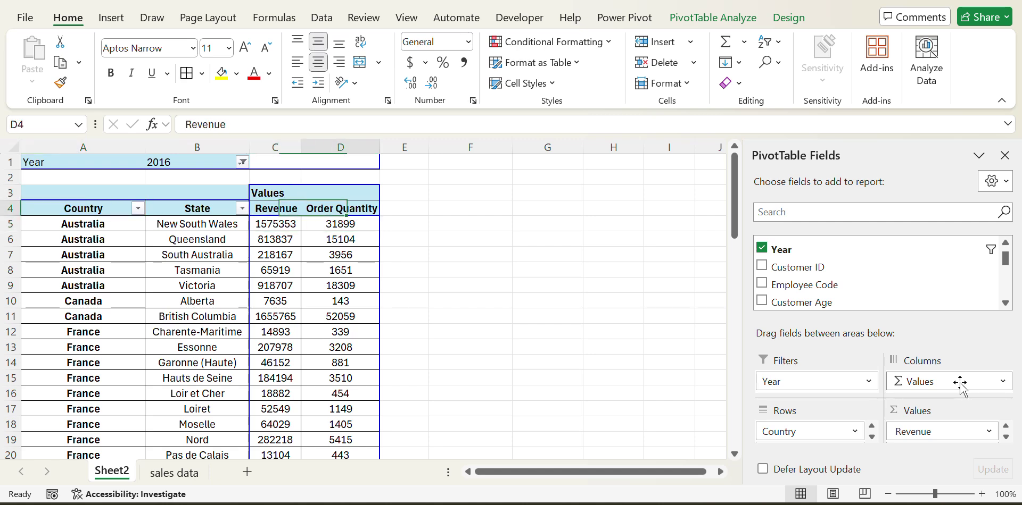
pyautogui.press('Left')
pyautogui.press('Right')
pyautogui.press('Left')
pyautogui.press('Right')
pyautogui.press('Left')
pyautogui.press('Down')
pyautogui.press('Up')
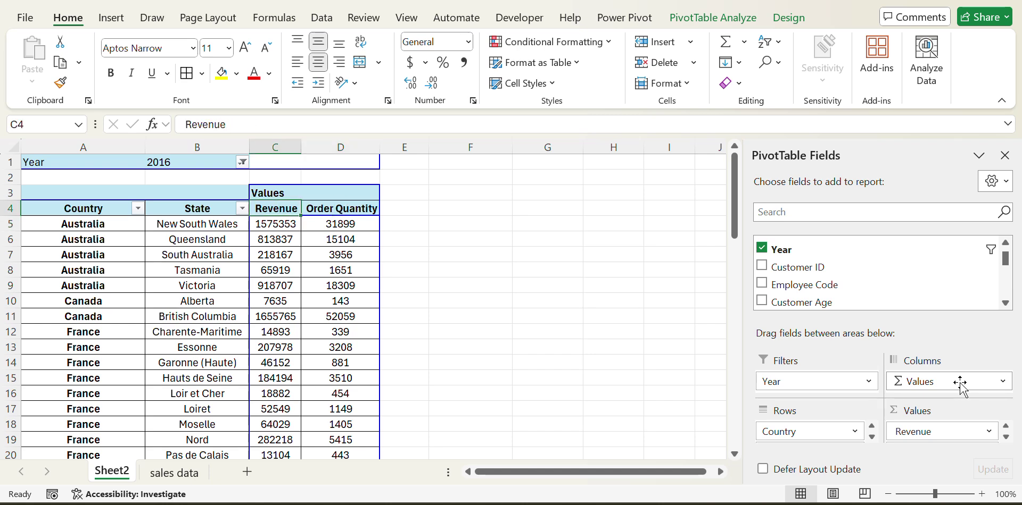
pyautogui.press('Down')
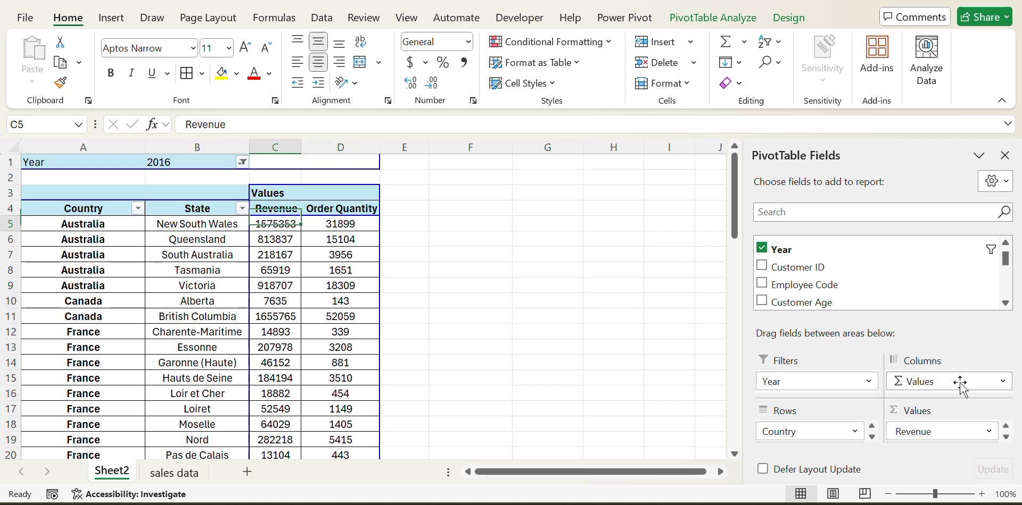
pyautogui.press('Up')
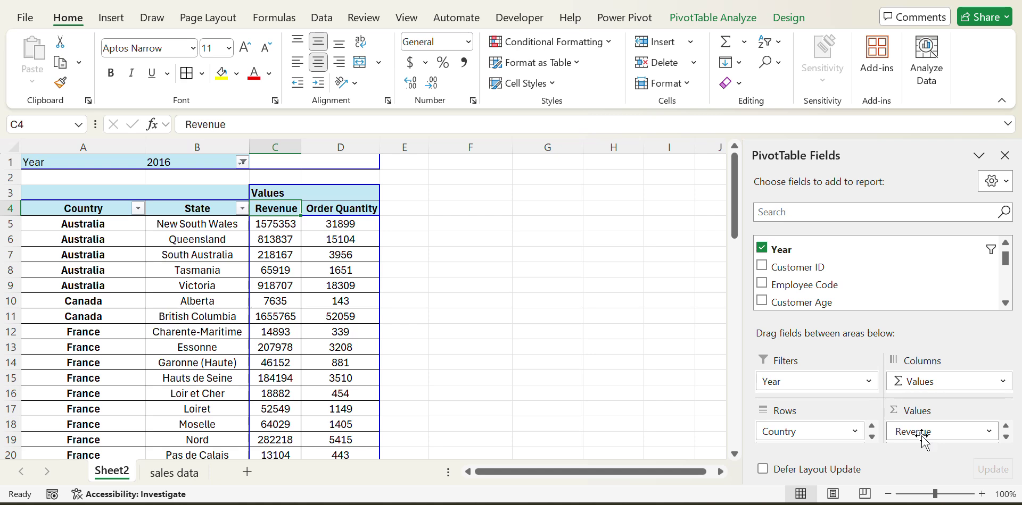
# Summarize the Revenue value field by Count in its value field settings
pyautogui.click(990, 434)
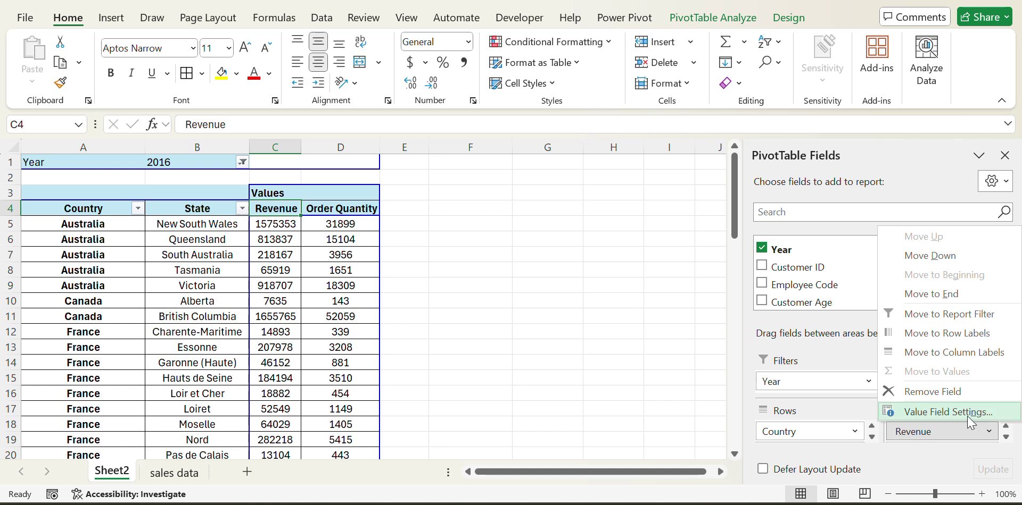
pyautogui.click(971, 419)
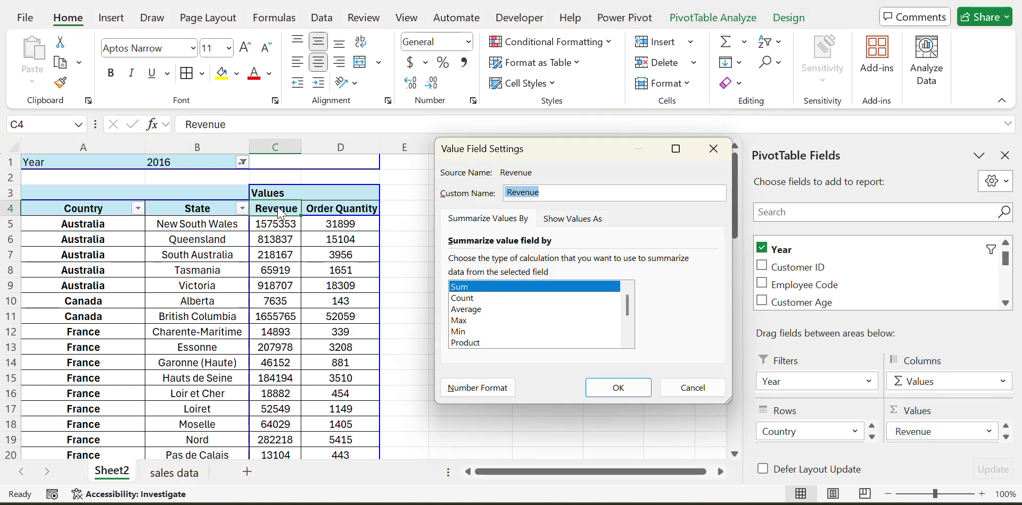
pyautogui.click(464, 299)
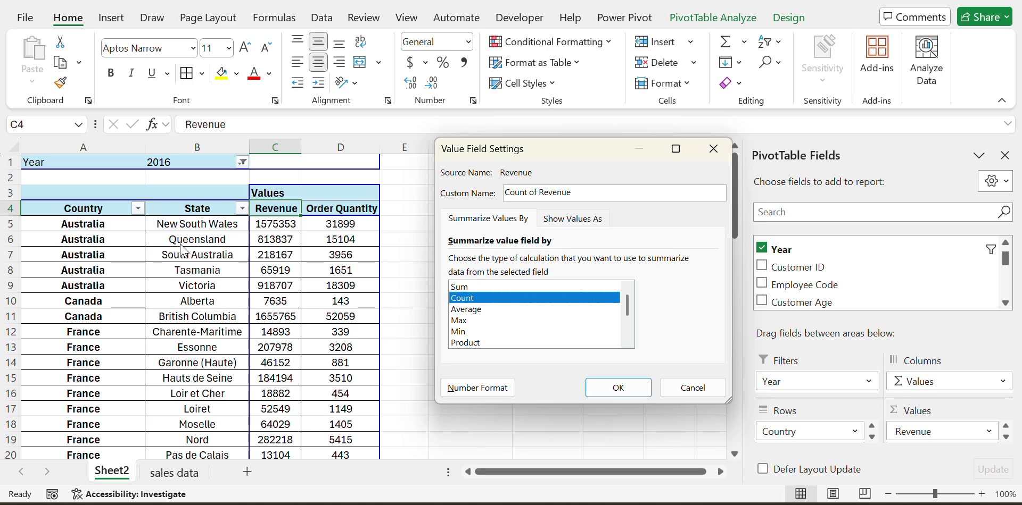
pyautogui.click(610, 387)
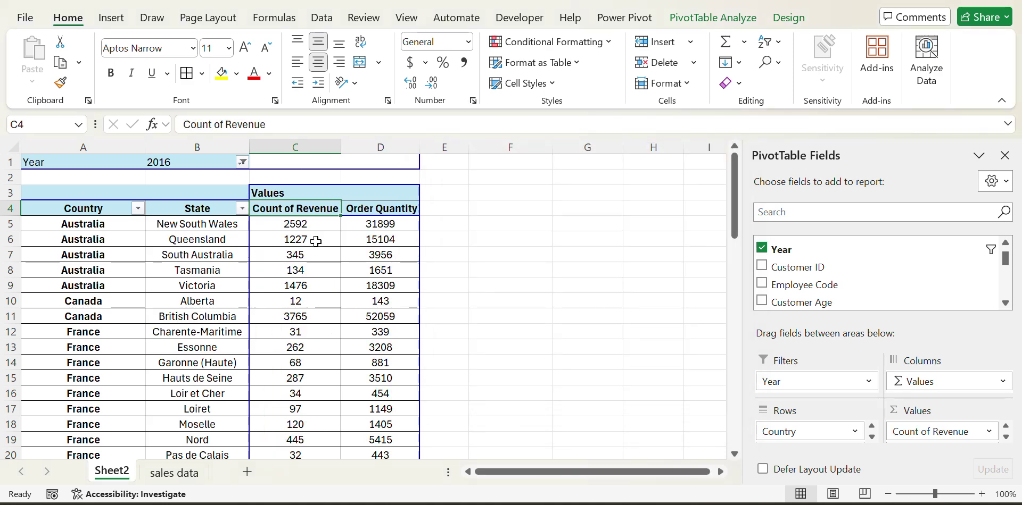
# Check the New South Wales row to see how Revenue is counted per country and state
pyautogui.click(312, 224)
pyautogui.press('Left')
pyautogui.press('Left')
pyautogui.press('Right')
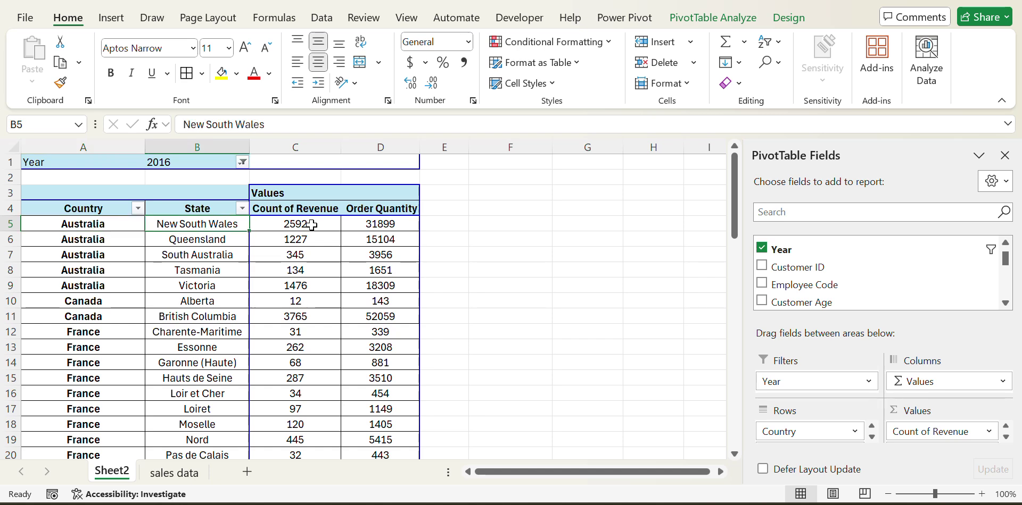
pyautogui.press('Right')
pyautogui.press('Right')
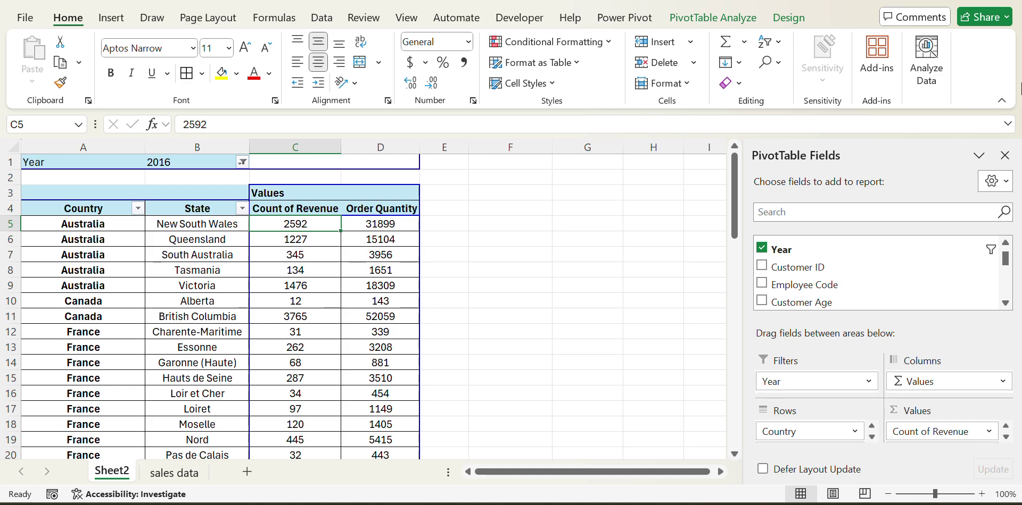
# Summarize the Revenue value field by Average
pyautogui.click(989, 432)
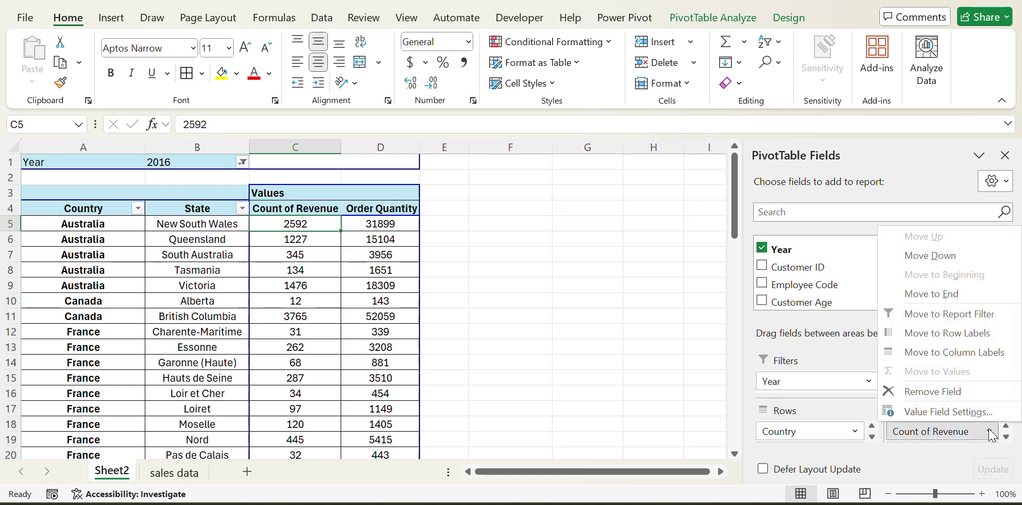
pyautogui.click(963, 413)
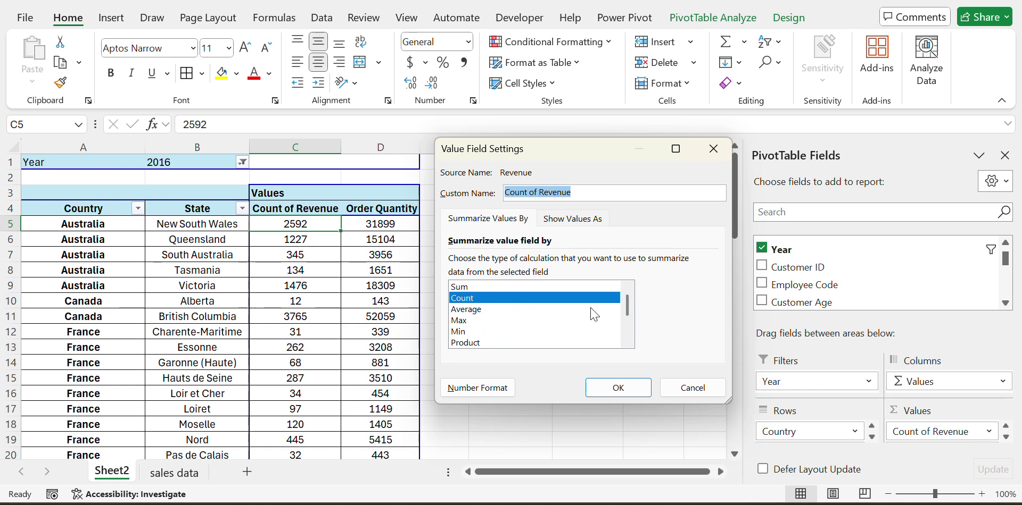
pyautogui.moveTo(629, 315)
pyautogui.mouseDown()
pyautogui.moveTo(631, 343)
pyautogui.moveTo(626, 304)
pyautogui.mouseUp()
pyautogui.click(480, 309)
pyautogui.click(607, 388)
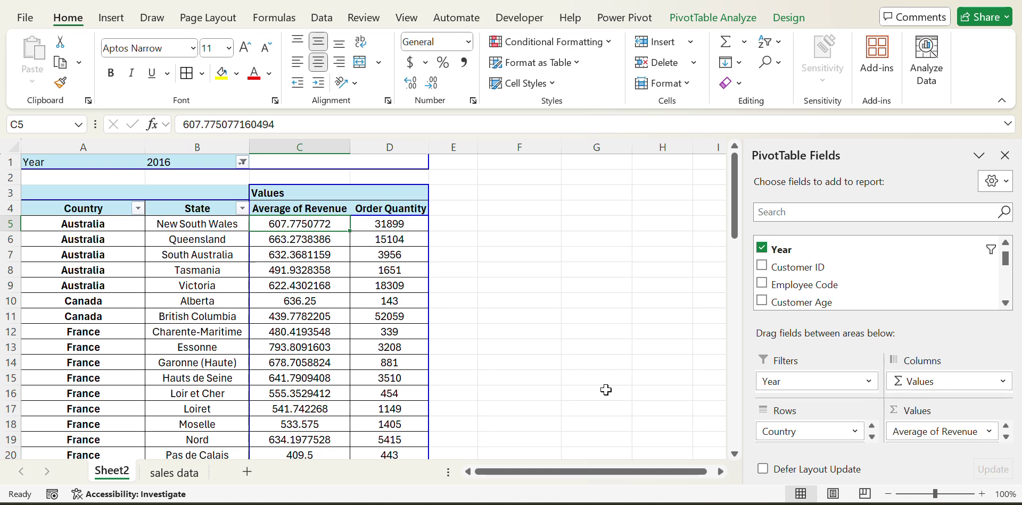
# Undo the Average and Count summary changes on the Revenue field
pyautogui.hotkey('ctrl', 'z')
pyautogui.hotkey('ctrl', 'z')
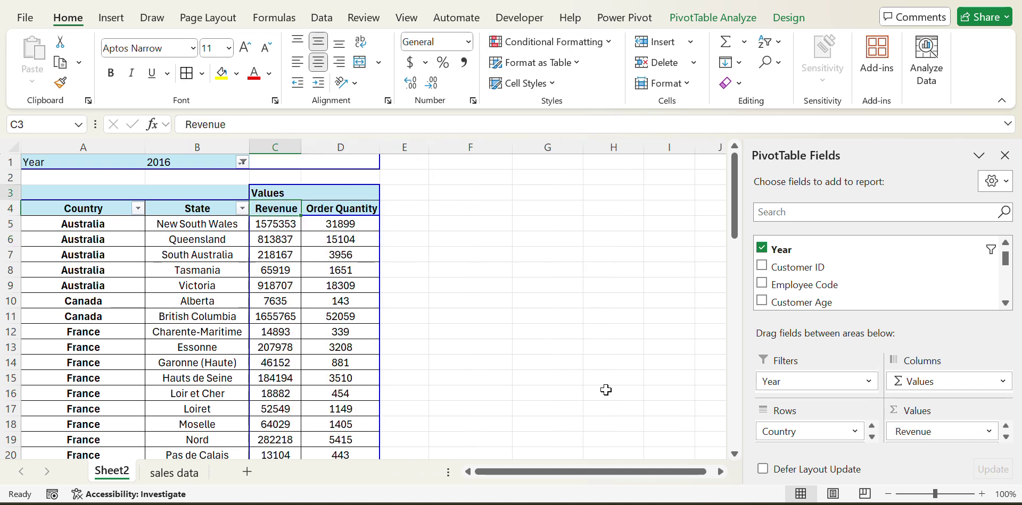
# Summarize the Order Quantity value field by Sum in its value field settings
pyautogui.press('Right')
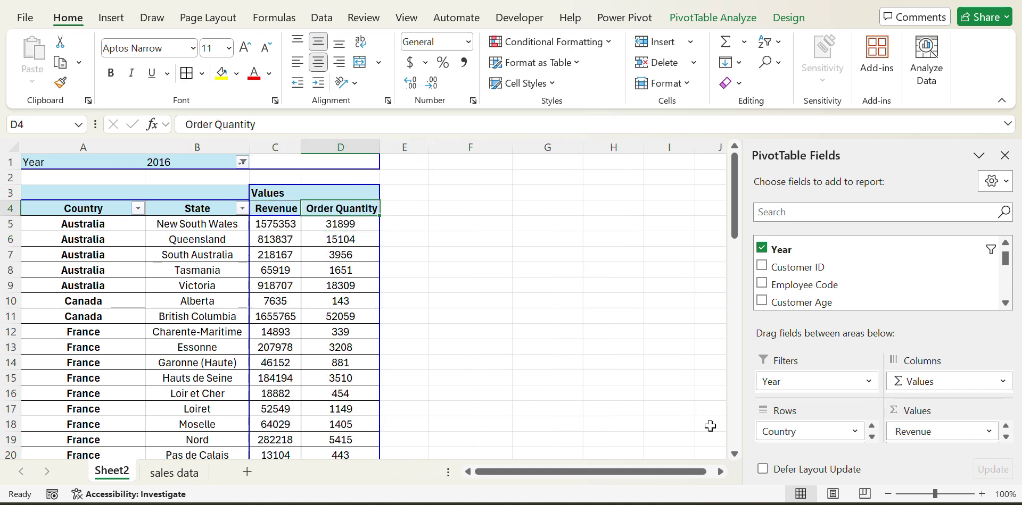
pyautogui.click(1006, 437)
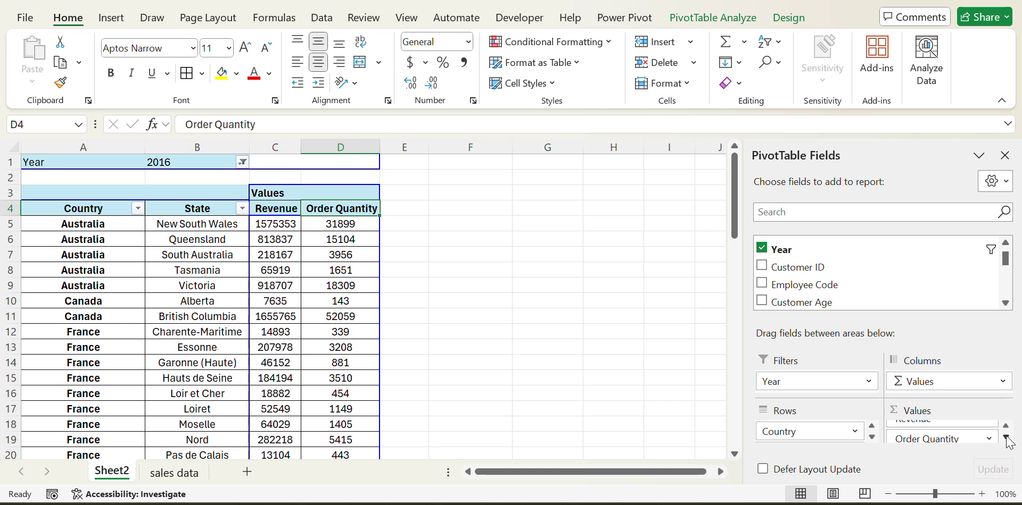
pyautogui.click(1006, 437)
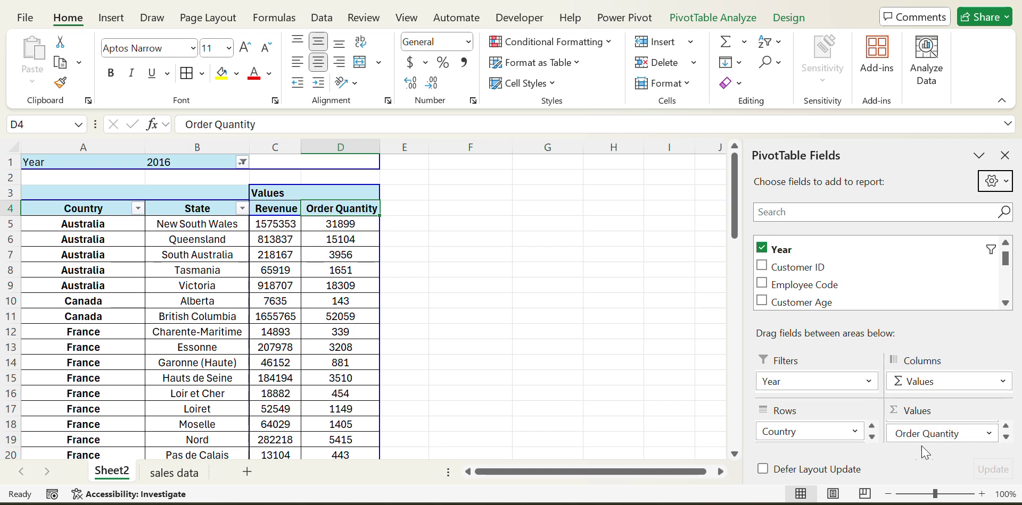
pyautogui.click(993, 439)
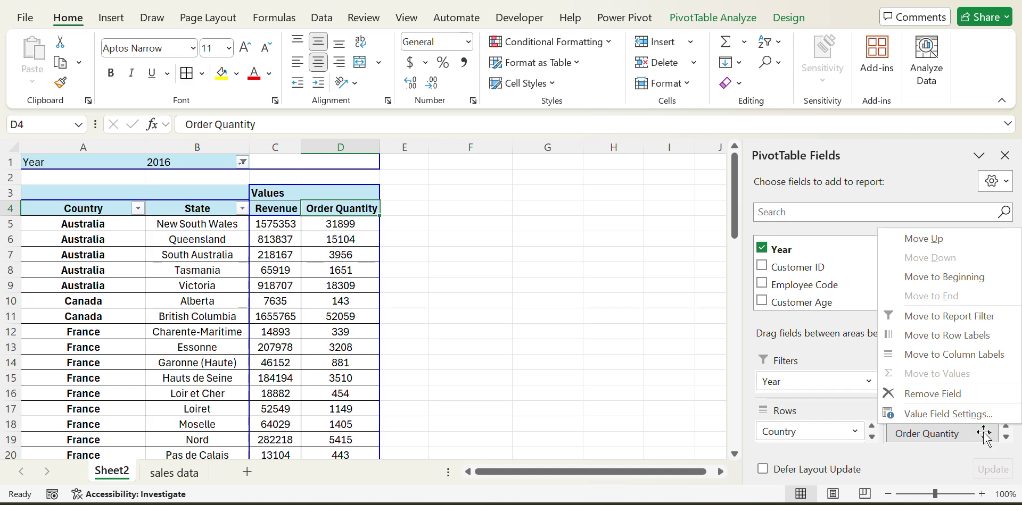
pyautogui.click(978, 421)
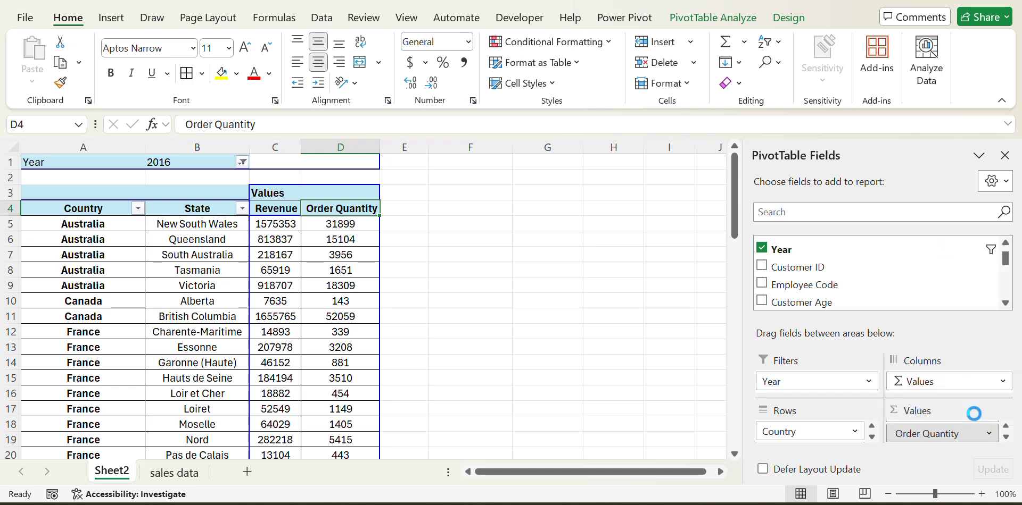
pyautogui.click(482, 310)
pyautogui.click(465, 299)
pyautogui.click(461, 288)
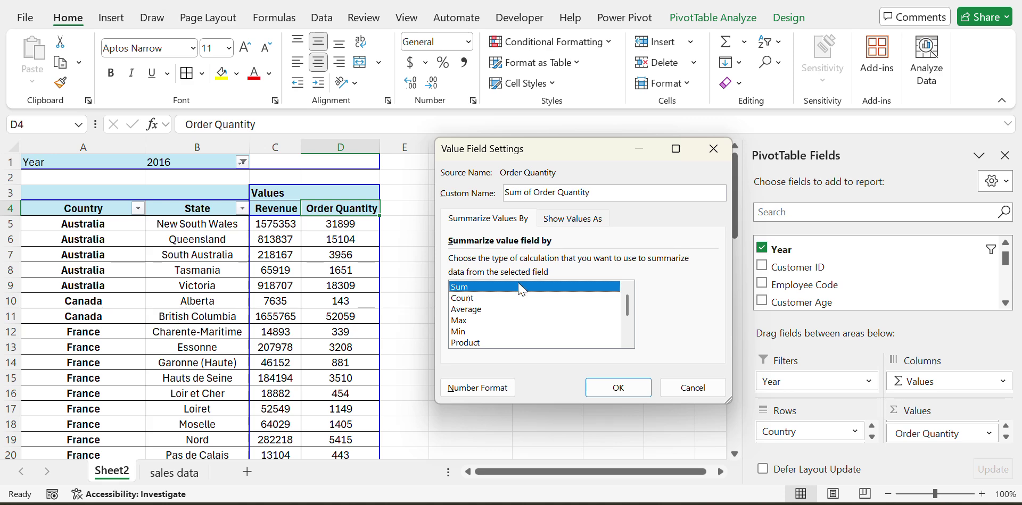
pyautogui.click(628, 387)
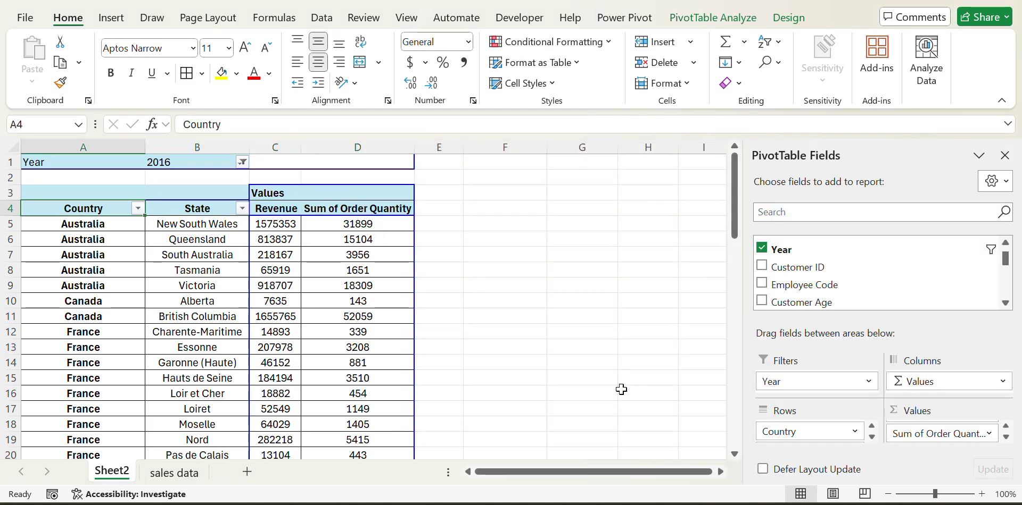
# Search the field list for "prod" and add the Product field to the PivotTable rows
pyautogui.press('Right')
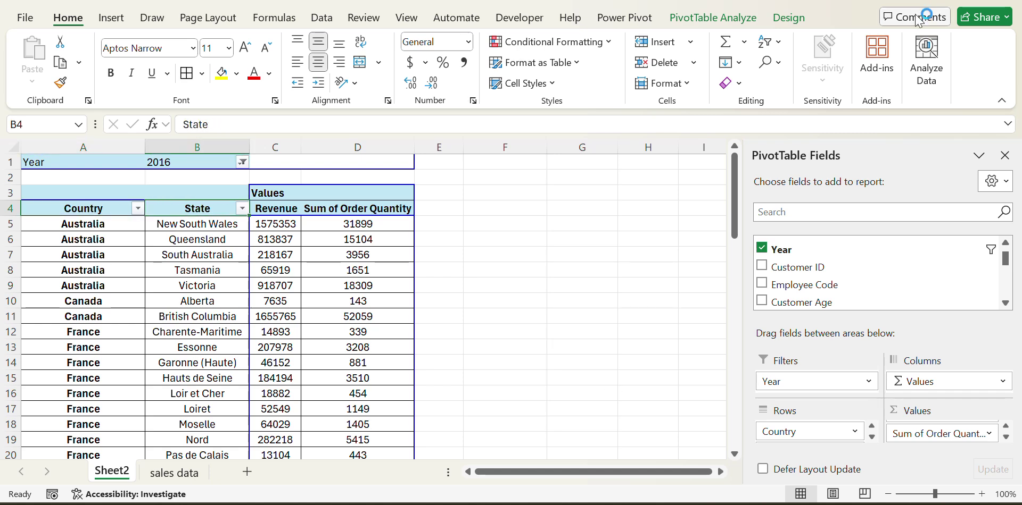
pyautogui.click(769, 211)
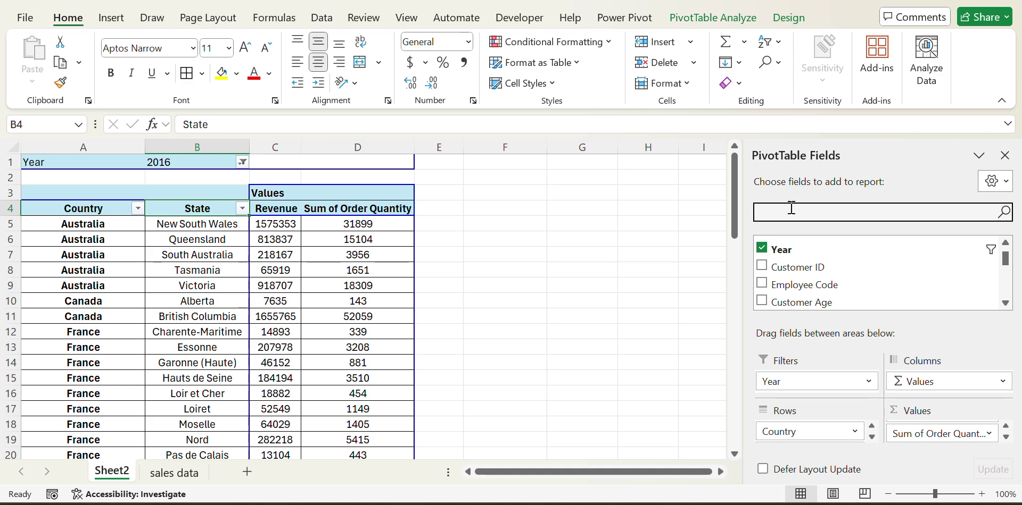
pyautogui.write('prod')
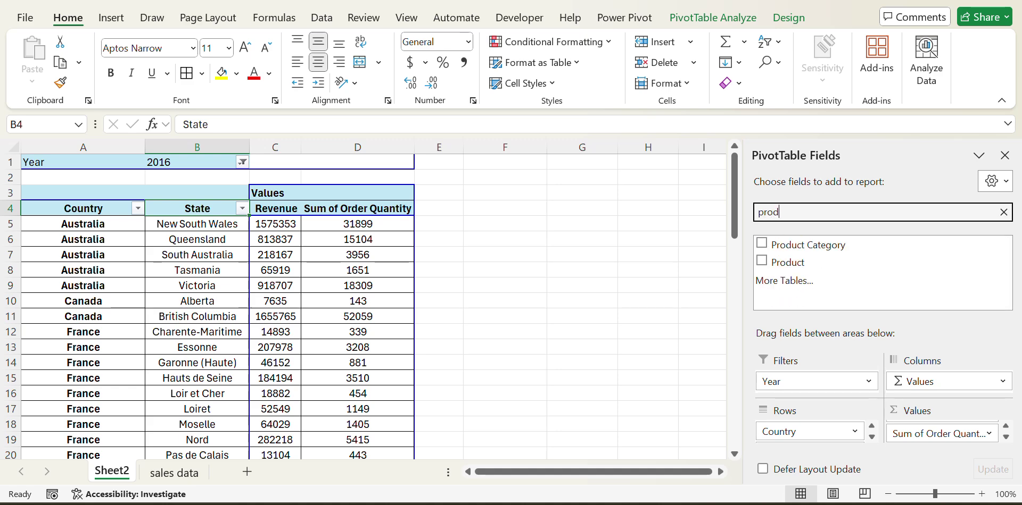
pyautogui.click(762, 261)
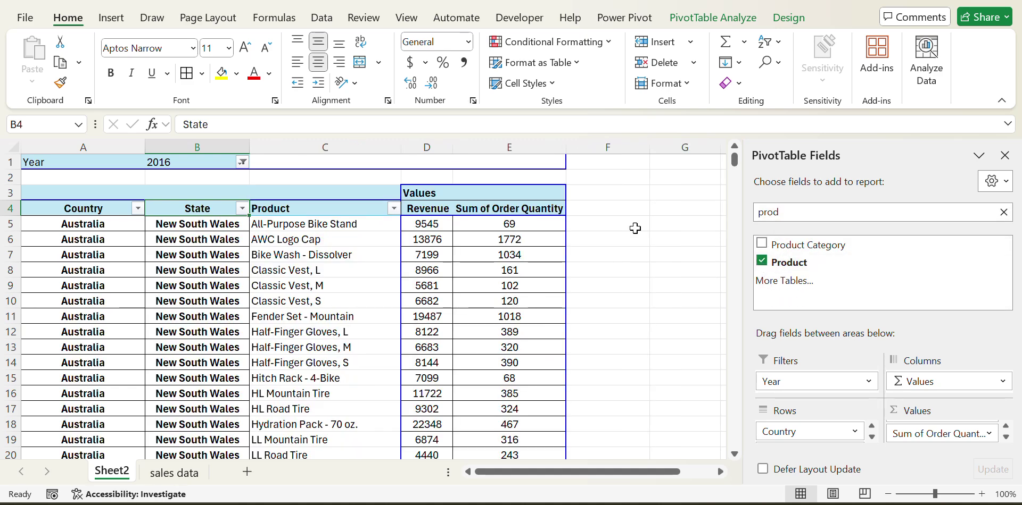
# Examine the Product column and its rows, along with the Year filter and Country header of the report
pyautogui.click(288, 210)
pyautogui.press('Right')
pyautogui.press('Left')
pyautogui.press('Left')
pyautogui.press('Down')
pyautogui.click(288, 209)
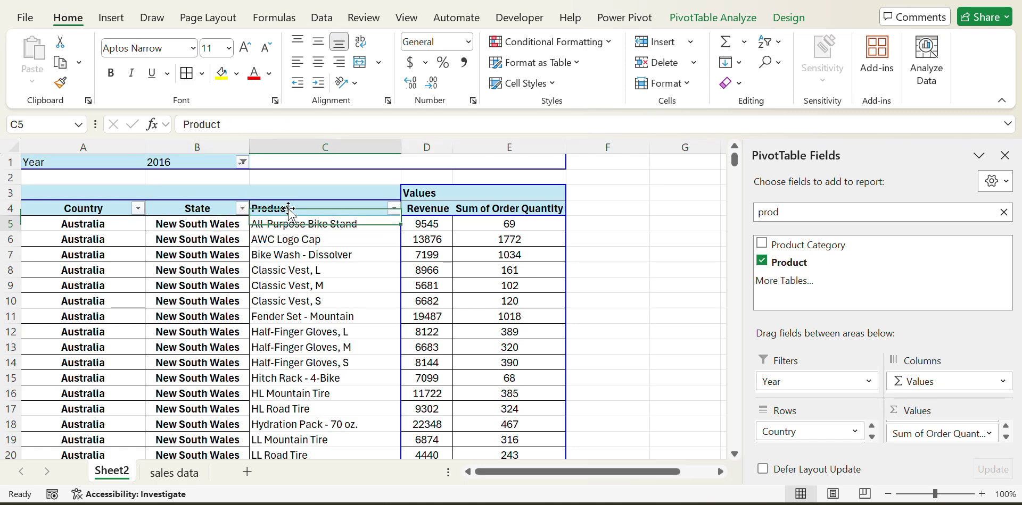
pyautogui.hotkey('ctrl', 'Down')
pyautogui.press('Up')
pyautogui.press('Up')
pyautogui.hotkey('ctrl', 'Up')
pyautogui.press('Up')
pyautogui.press('Down')
pyautogui.press('Down')
pyautogui.press('Up')
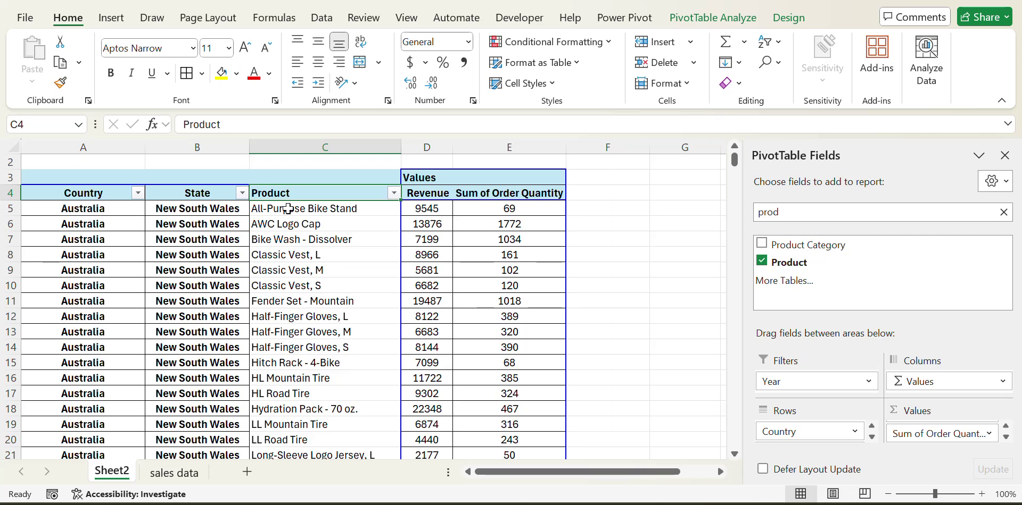
pyautogui.press('Left')
pyautogui.press('Left')
pyautogui.press('Up')
pyautogui.press('Up')
pyautogui.press('Up')
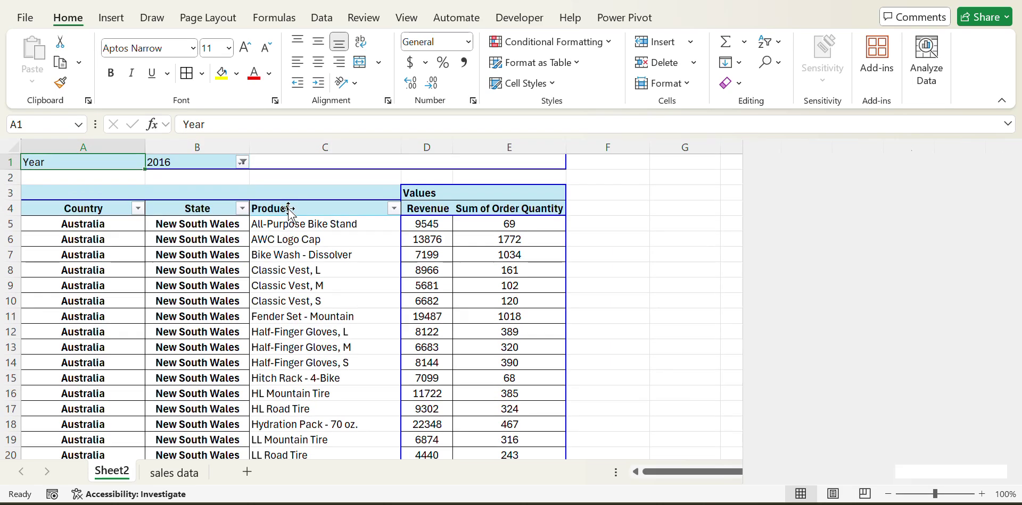
pyautogui.press('Down')
pyautogui.press('Down')
pyautogui.press('Down')
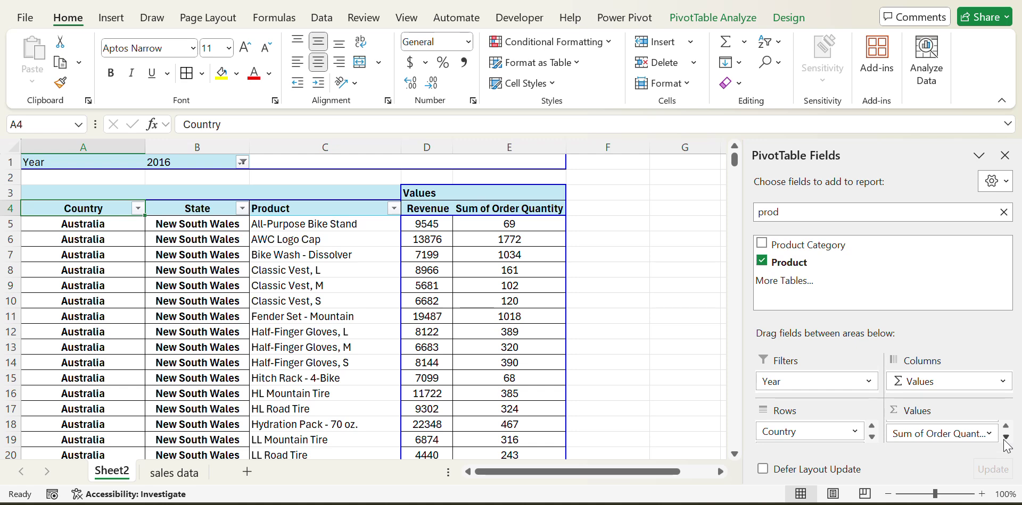
# Review the header row from Country to Revenue and the revenue value in the first product row
pyautogui.click(749, 22)
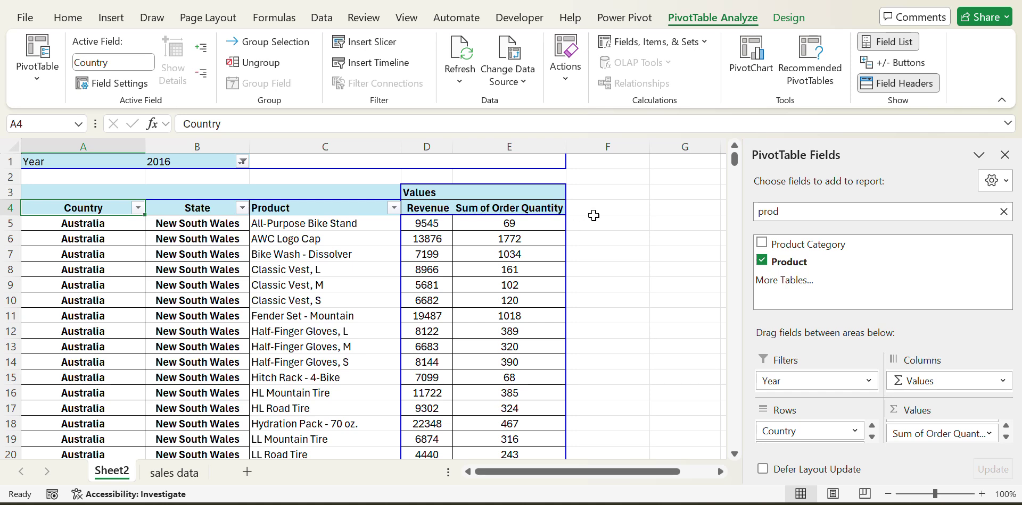
pyautogui.click(593, 215)
pyautogui.press('Left')
pyautogui.press('Left')
pyautogui.press('Left')
pyautogui.press('Left')
pyautogui.press('Left')
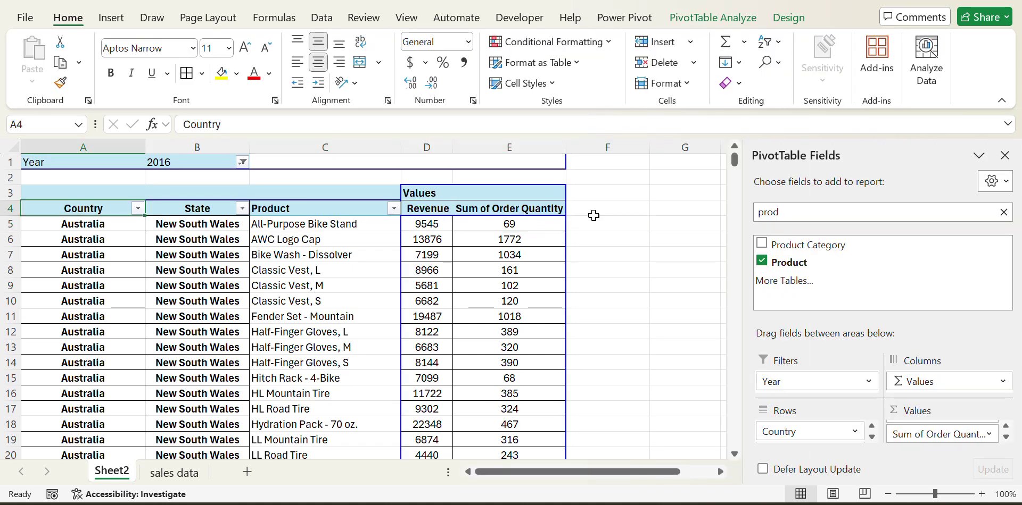
pyautogui.press('Right')
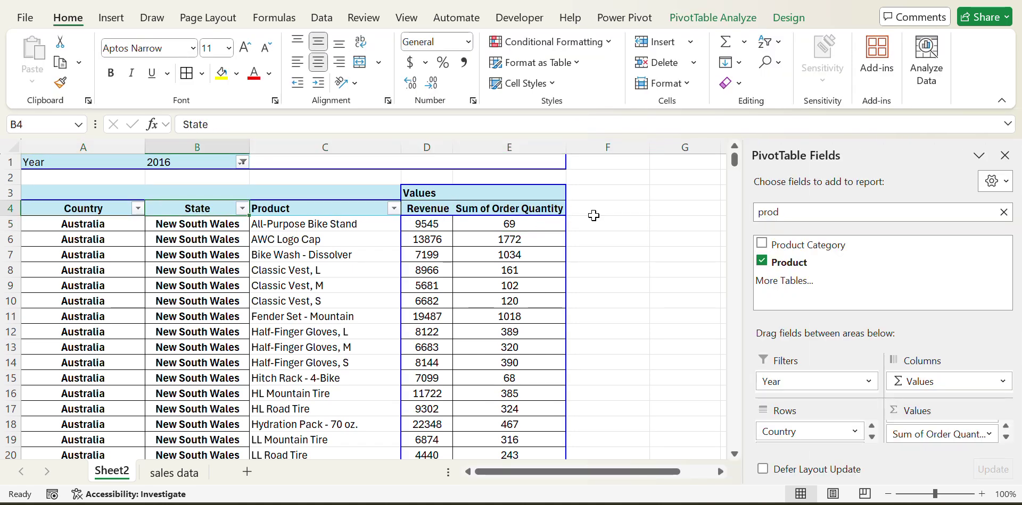
pyautogui.press('Right')
pyautogui.press('Right')
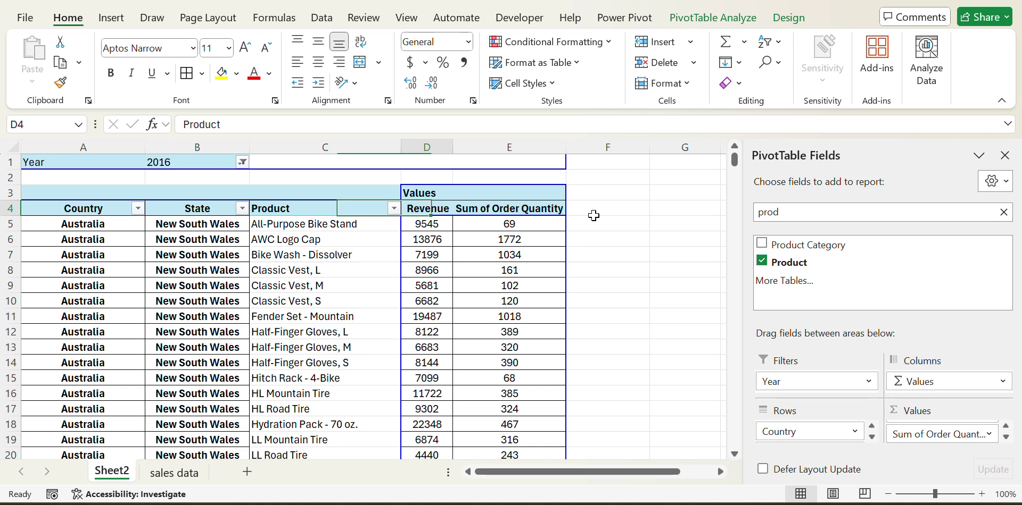
pyautogui.press('Down')
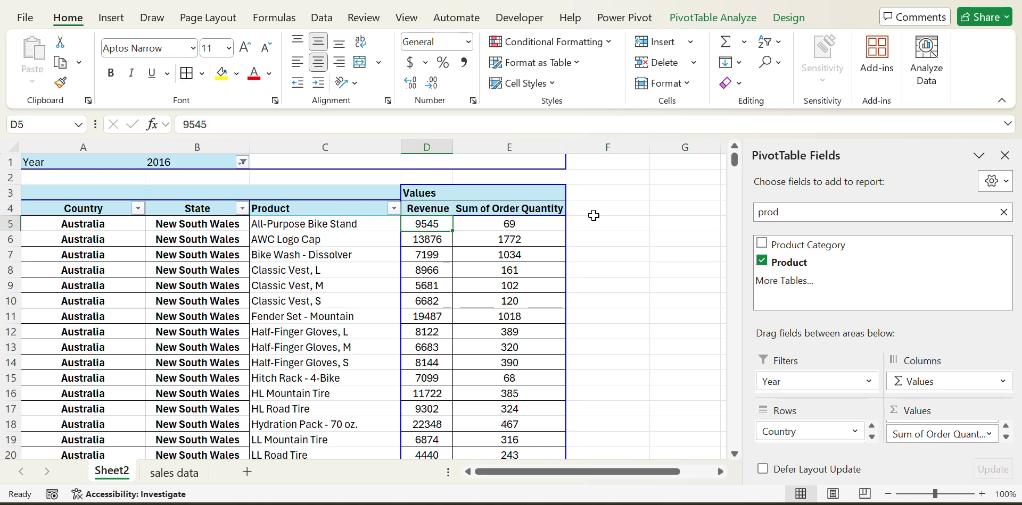
pyautogui.press('Up')
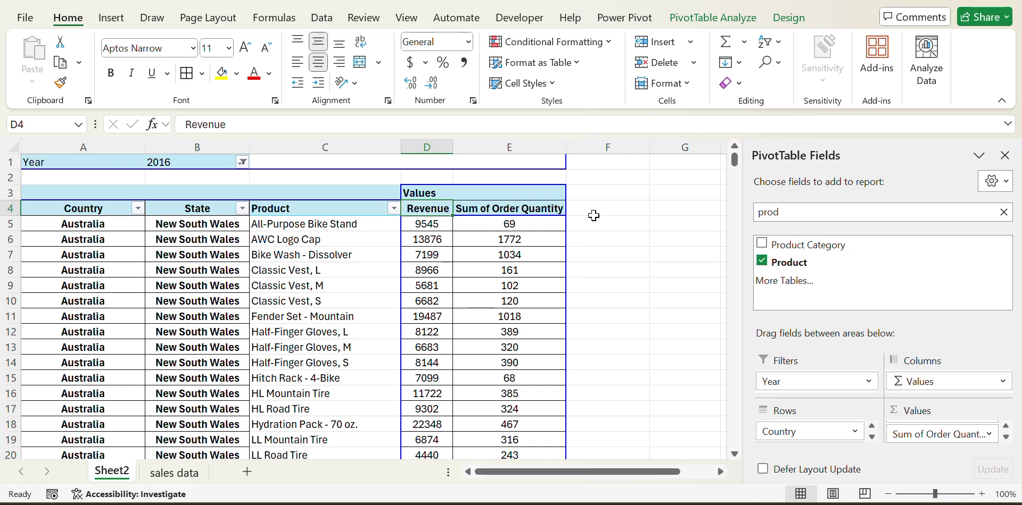
pyautogui.hotkey('ctrl', 'Left')
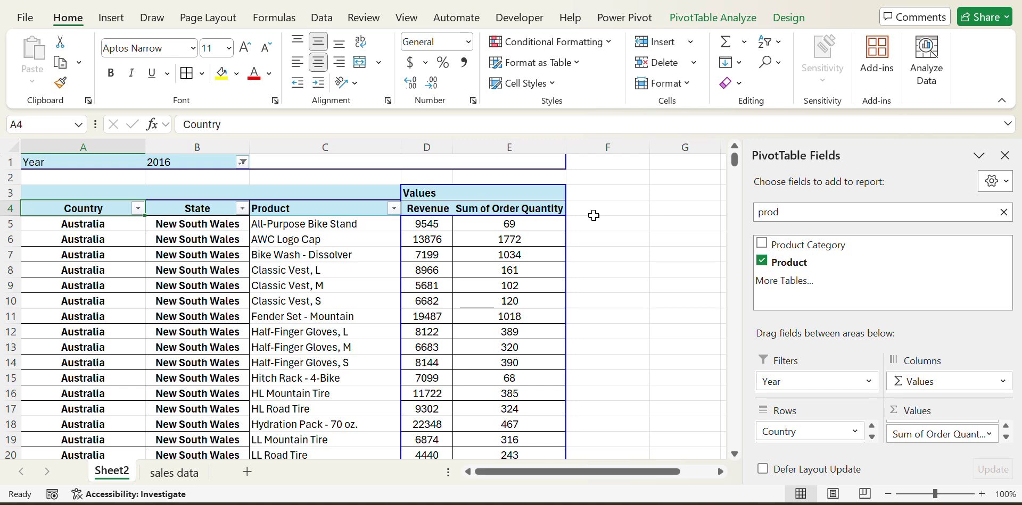
pyautogui.press('Right')
pyautogui.press('Up')
pyautogui.press('Down')
pyautogui.press('Left')
pyautogui.press('Right')
pyautogui.press('Right')
pyautogui.press('Right')
pyautogui.press('Right')
pyautogui.press('Right')
pyautogui.press('Left')
pyautogui.press('Left')
pyautogui.press('Right')
pyautogui.press('Right')
pyautogui.press('Right')
pyautogui.press('Left')
pyautogui.press('Left')
pyautogui.press('Left')
pyautogui.press('Left')
pyautogui.press('Right')
pyautogui.press('Right')
pyautogui.press('Right')
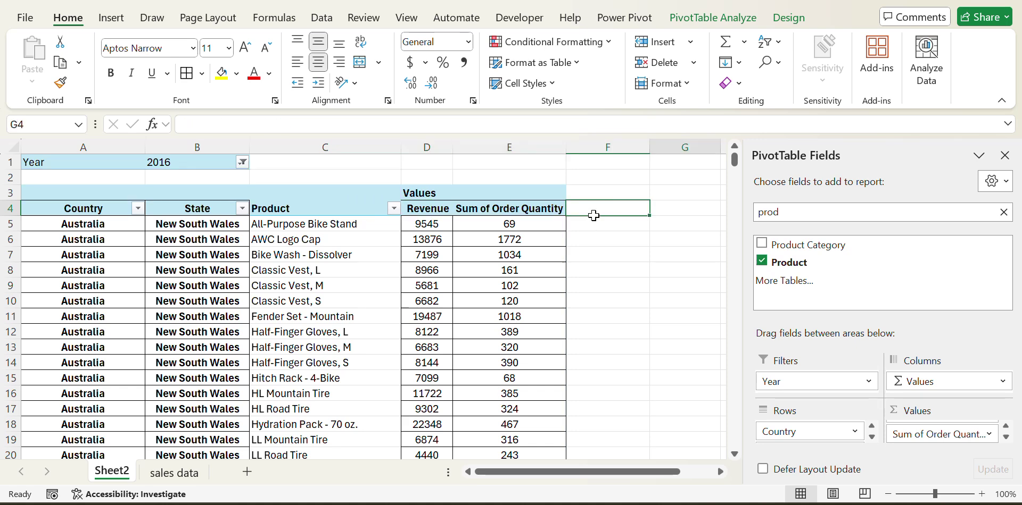
pyautogui.press('Right')
pyautogui.press('Right')
pyautogui.press('Left')
pyautogui.press('Left')
pyautogui.press('Right')
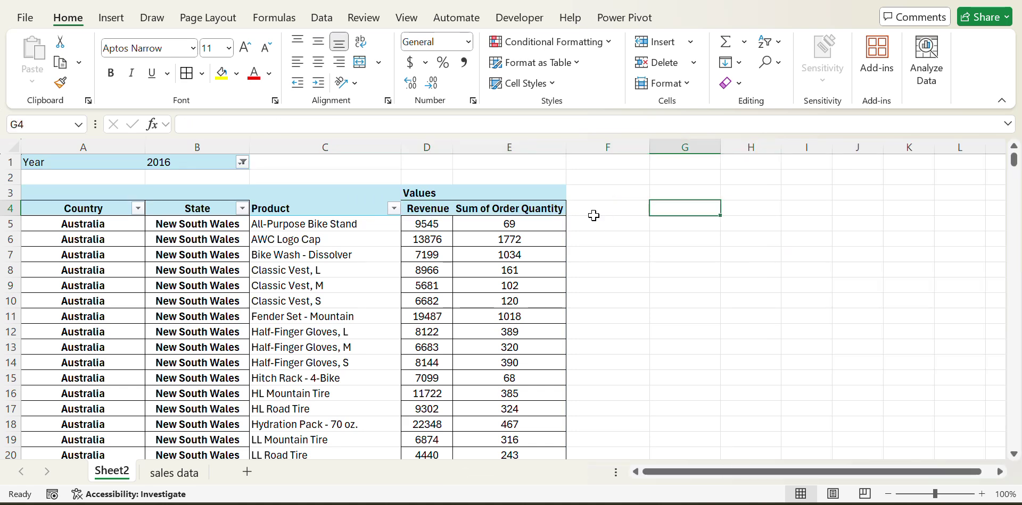
# Enter the formula =D5*E5 in cell F5 to multiply the first product's revenue by its order quantity
pyautogui.press('Left')
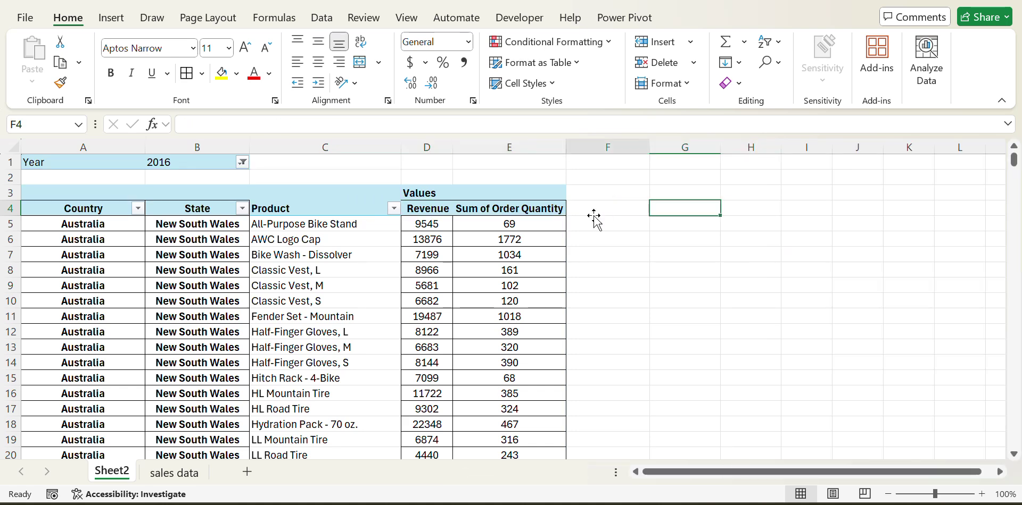
pyautogui.press('Down')
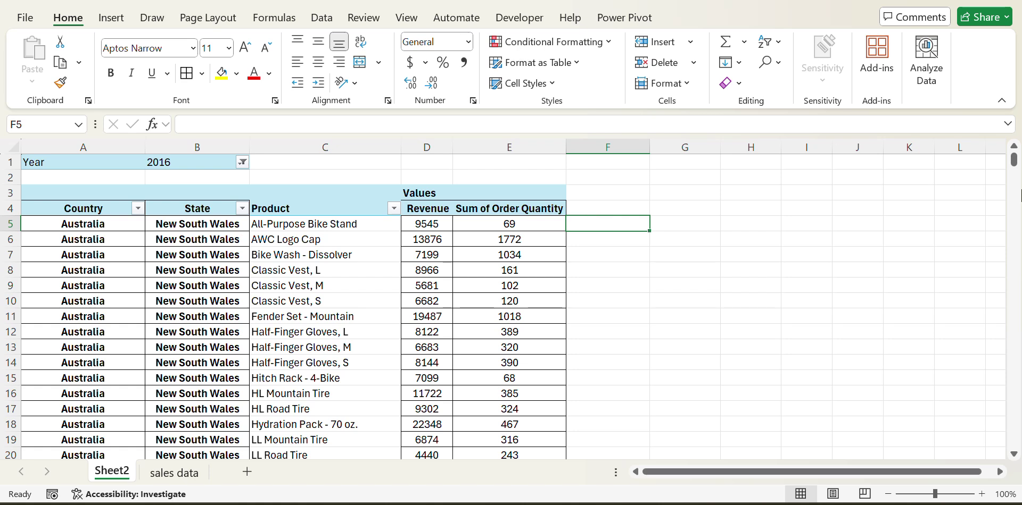
pyautogui.write('=')
pyautogui.press('Left')
pyautogui.press('Left')
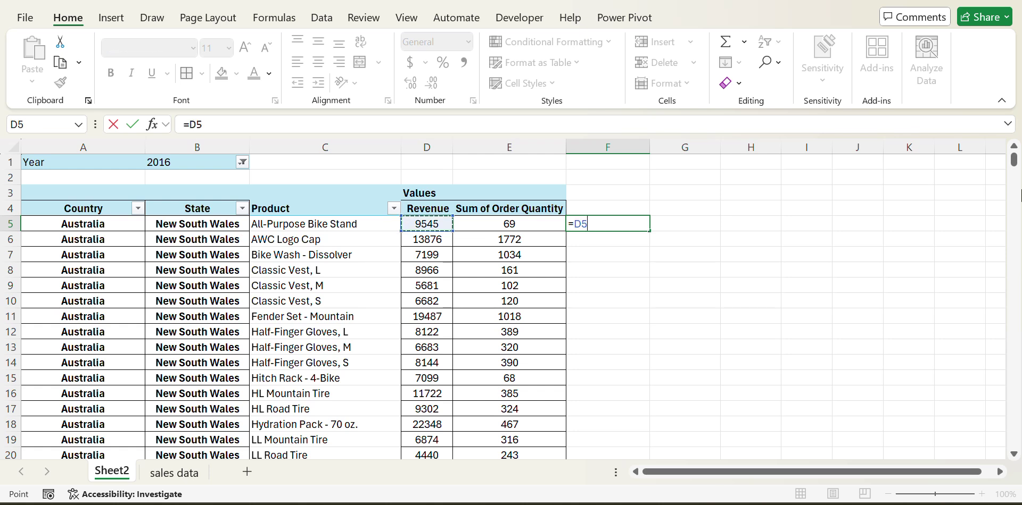
pyautogui.write('*')
pyautogui.click(532, 220)
pyautogui.press('Return')
pyautogui.press('Up')
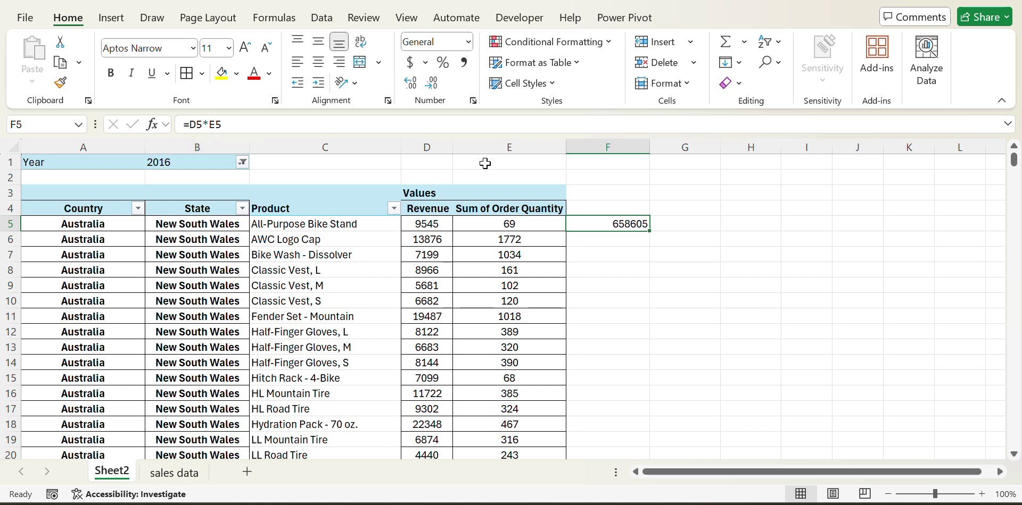
# Fill the F5 formula down column F alongside the PivotTable rows
pyautogui.doubleClick(651, 235)
pyautogui.click(652, 233)
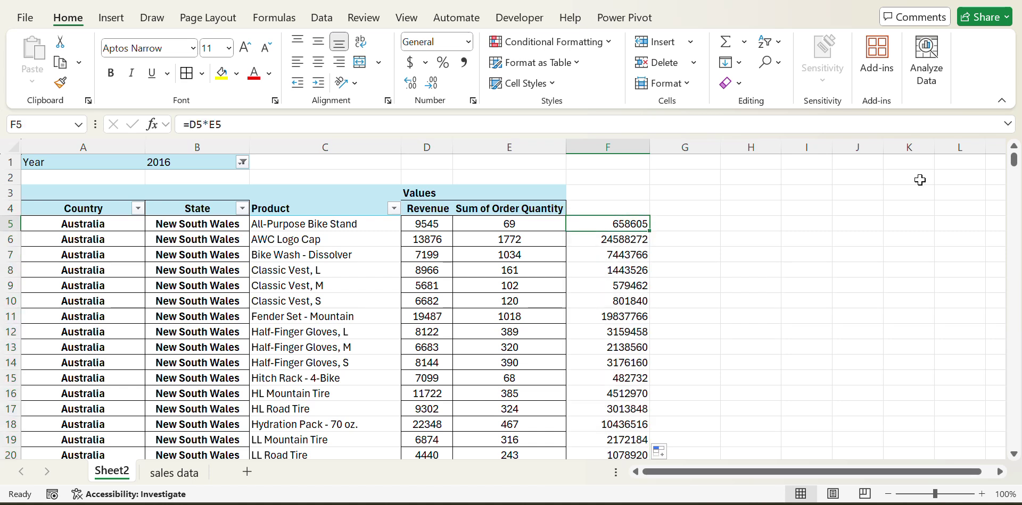
pyautogui.press('Down')
pyautogui.press('Up')
# Turn on the Generate GetPivotData option for the PivotTable
pyautogui.click(220, 199)
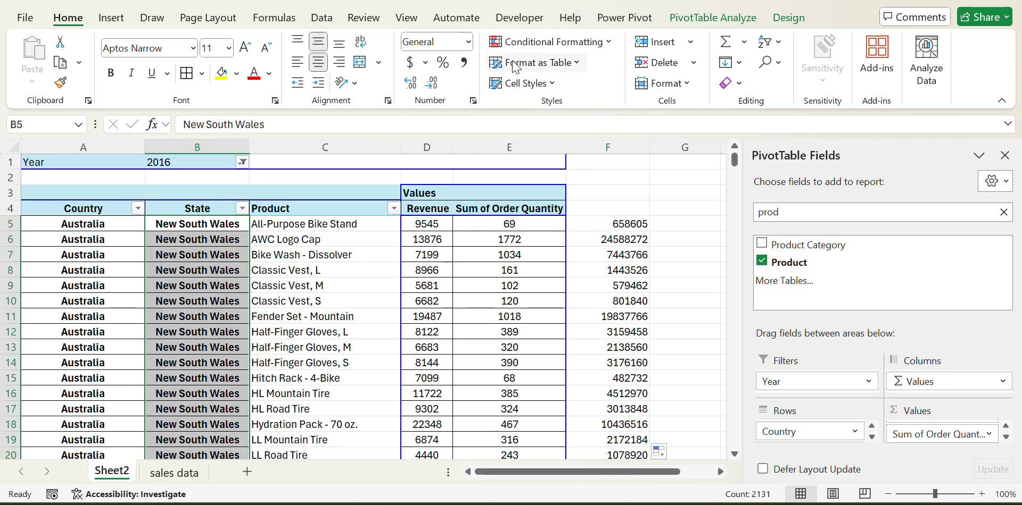
pyautogui.click(754, 19)
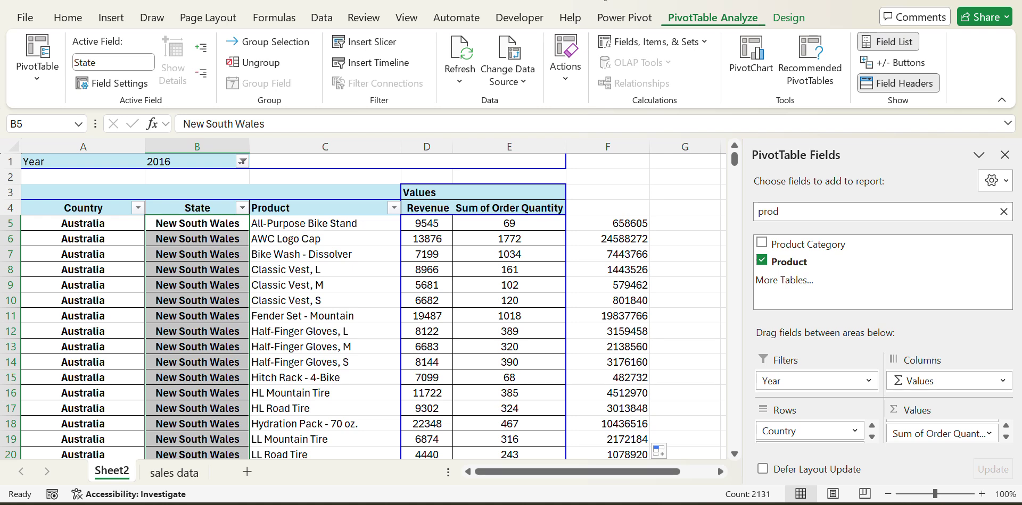
pyautogui.click(53, 89)
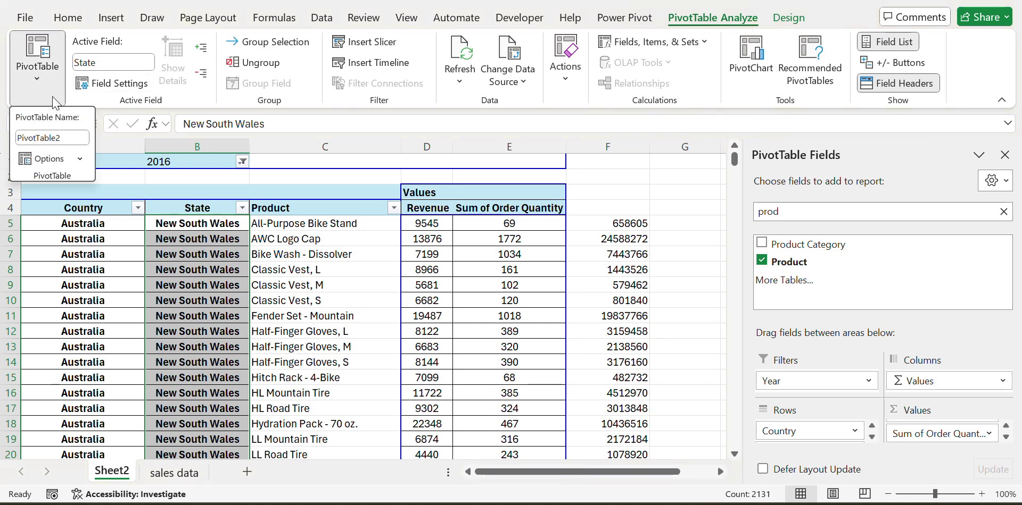
pyautogui.click(78, 159)
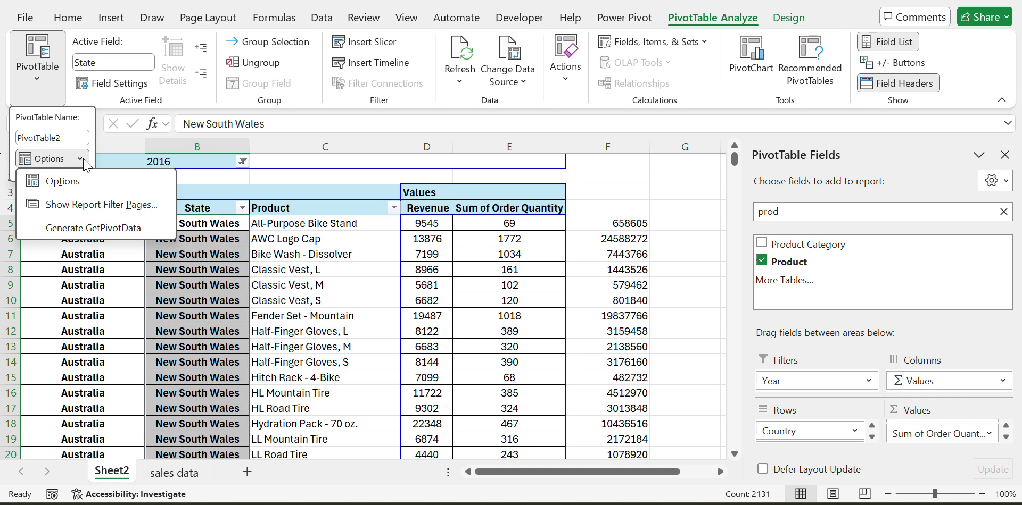
pyautogui.click(85, 229)
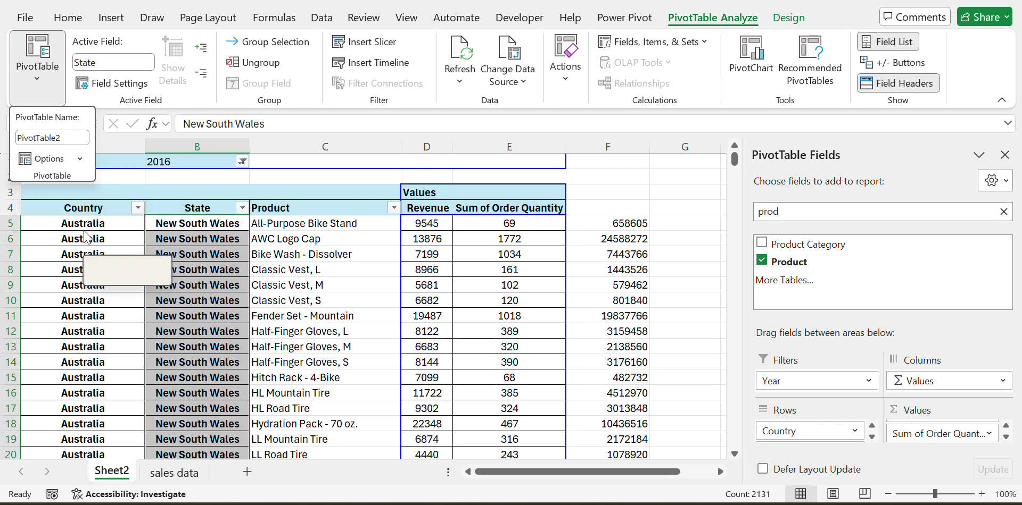
# Clear the multiplication formulas from column F, from F5 down to the Grand Total row
pyautogui.click(703, 155)
pyautogui.press('Right')
pyautogui.press('Right')
pyautogui.press('Right')
pyautogui.press('Right')
pyautogui.press('Right')
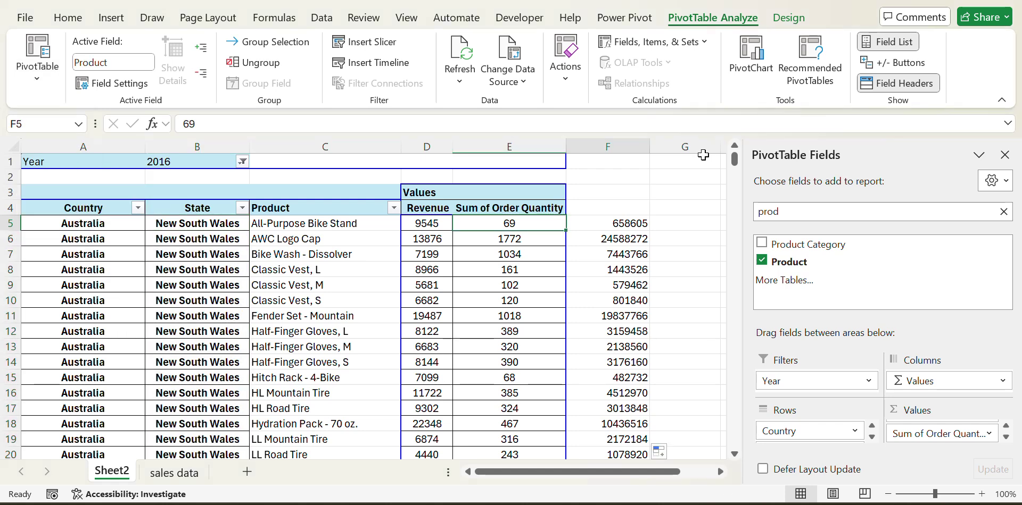
pyautogui.press('Left')
pyautogui.hotkey('ctrl', 'shift', 'Down')
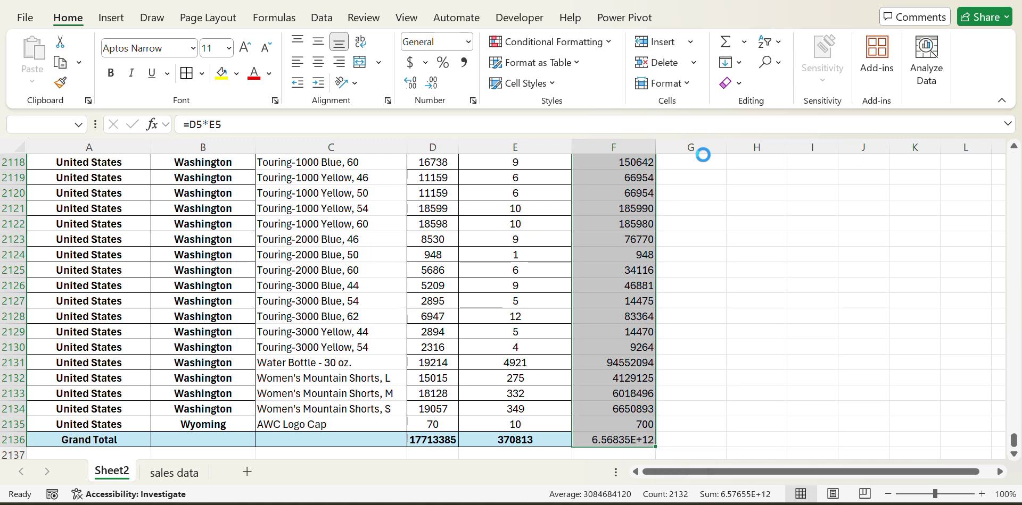
pyautogui.press('Delete')
# Enter a formula in F5 multiplying the first product's Revenue by its Sum of Order Quantity through GETPIVOTDATA references
pyautogui.press('Up')
pyautogui.press('Up')
pyautogui.press('Up')
pyautogui.press('Down')
pyautogui.press('Down')
pyautogui.press('Down')
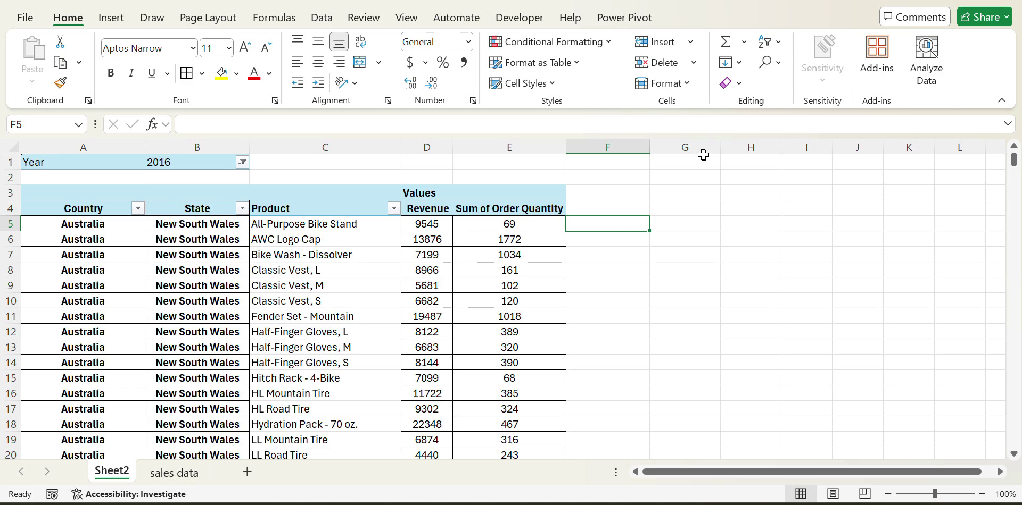
pyautogui.write('=')
pyautogui.press('Left')
pyautogui.press('Left')
pyautogui.write('*')
pyautogui.press('Left')
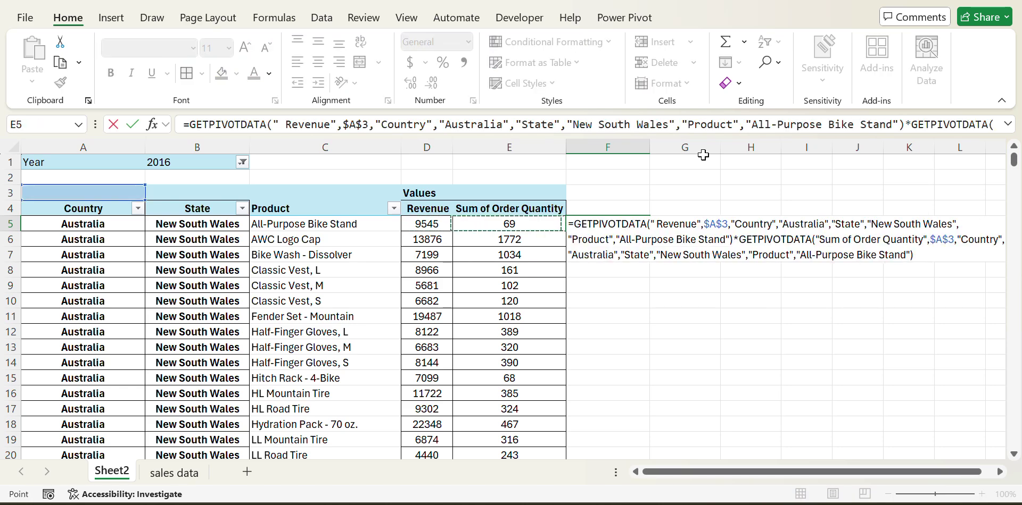
pyautogui.hotkey('ctrl', 'Return')
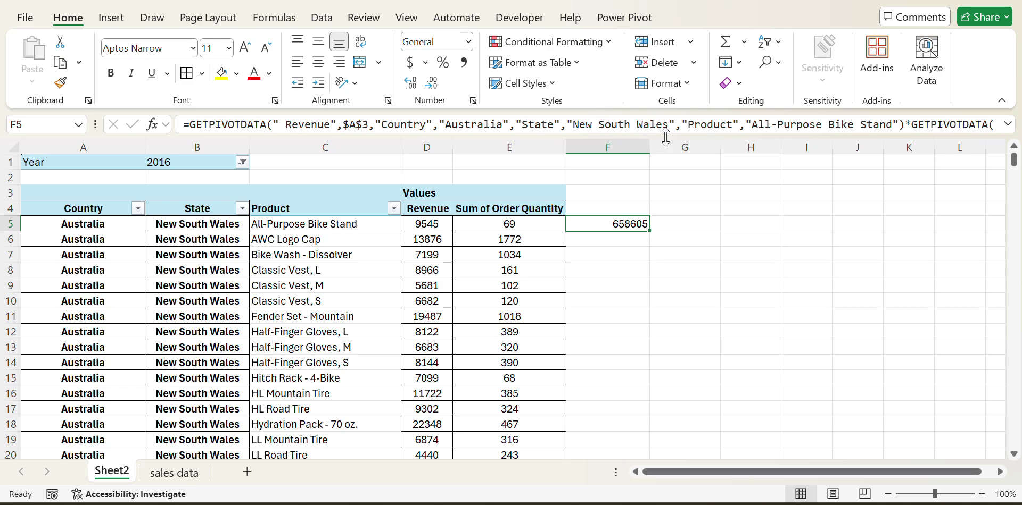
# Enlarge the formula bar to read the full F5 formula and compare it with the referenced revenue and quantity cells
pyautogui.moveTo(664, 137); pyautogui.dragTo(665, 168)
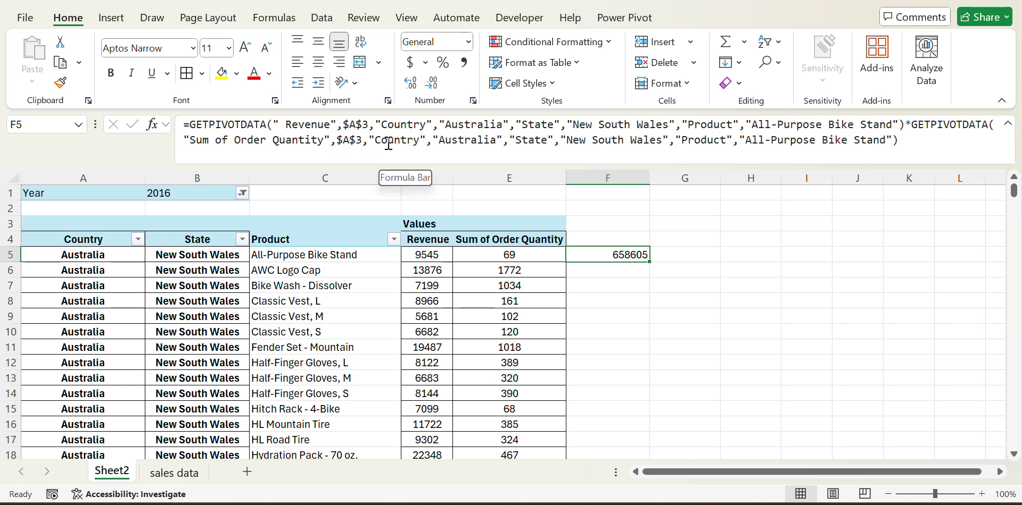
pyautogui.press('Left')
pyautogui.press('Left')
pyautogui.press('Right')
pyautogui.press('Right')
pyautogui.press('Right')
pyautogui.press('Left')
pyautogui.press('Left')
pyautogui.press('Left')
pyautogui.press('Left')
pyautogui.press('Right')
pyautogui.press('Right')
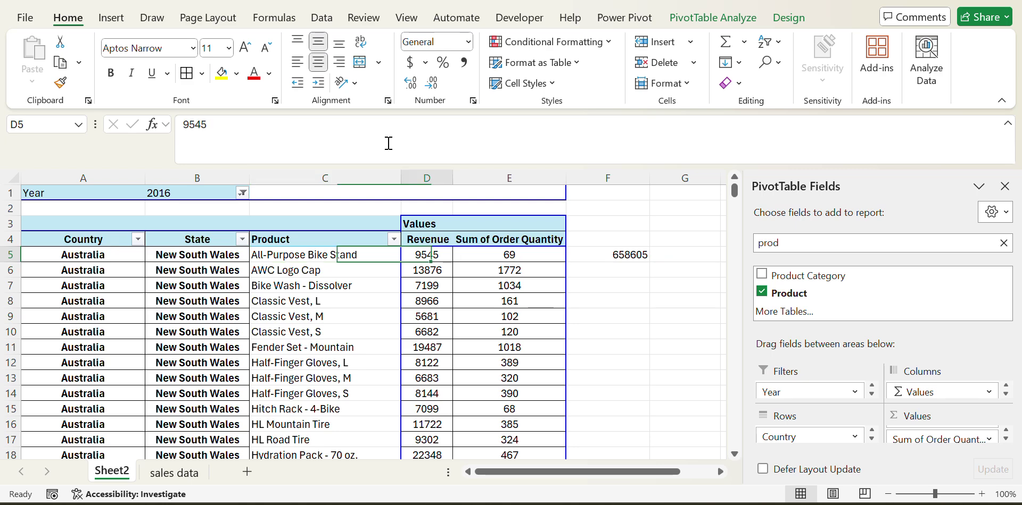
pyautogui.press('Right')
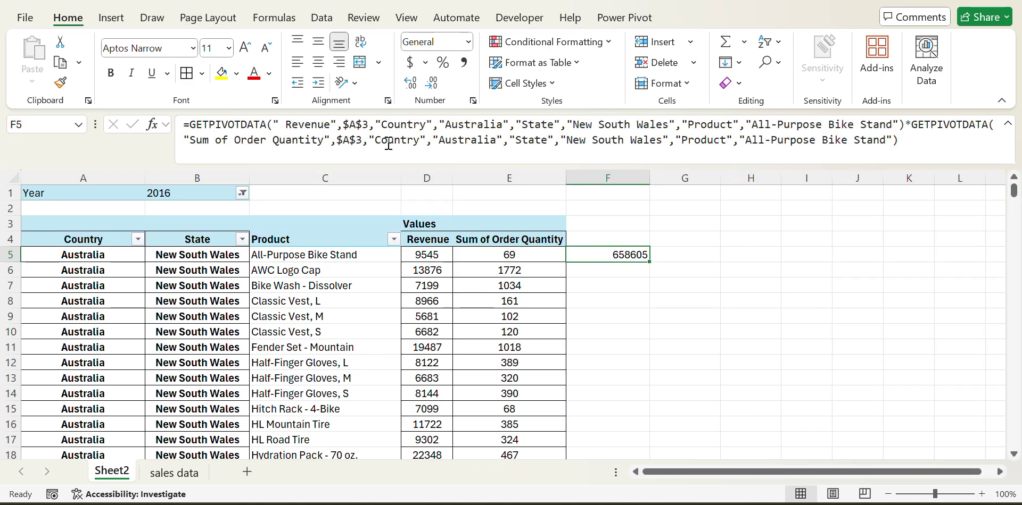
# Fill the GETPIVOTDATA formula from F5 down column F and check the results at both ends
pyautogui.doubleClick(649, 262)
pyautogui.press('Down')
pyautogui.press('Up')
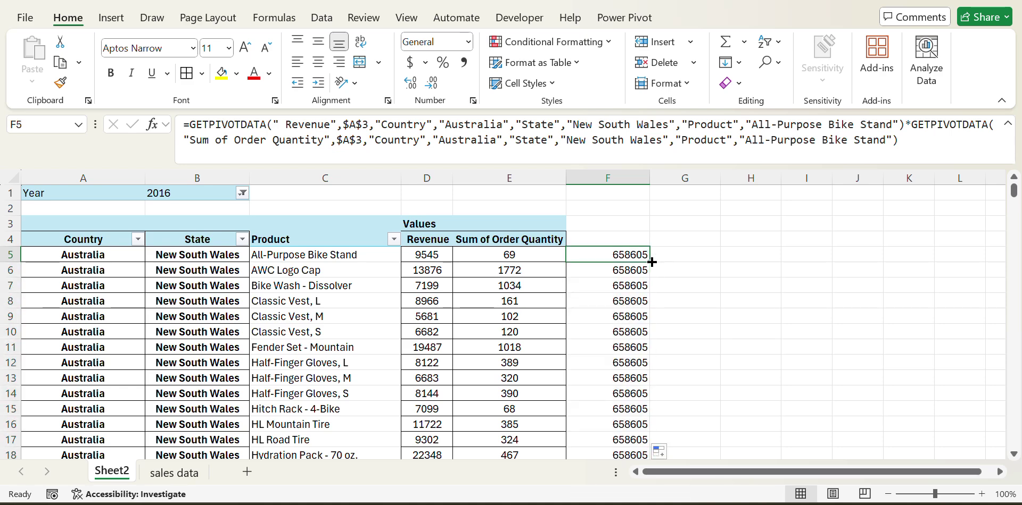
pyautogui.hotkey('ctrl', 'Down')
pyautogui.press('Up')
pyautogui.press('Up')
pyautogui.hotkey('ctrl', 'Up')
pyautogui.press('Up')
pyautogui.press('Up')
pyautogui.press('Up')
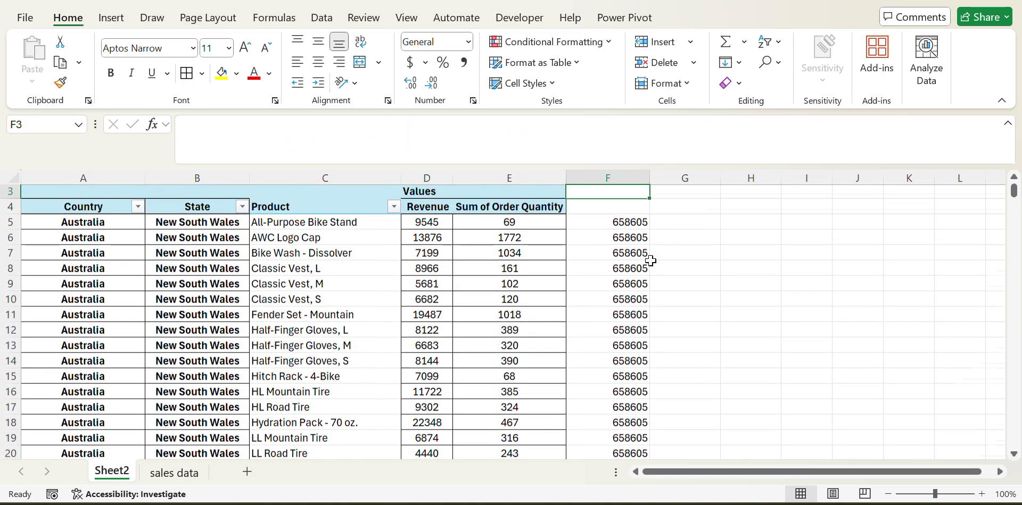
pyautogui.press('Down')
pyautogui.press('Down')
pyautogui.press('Down')
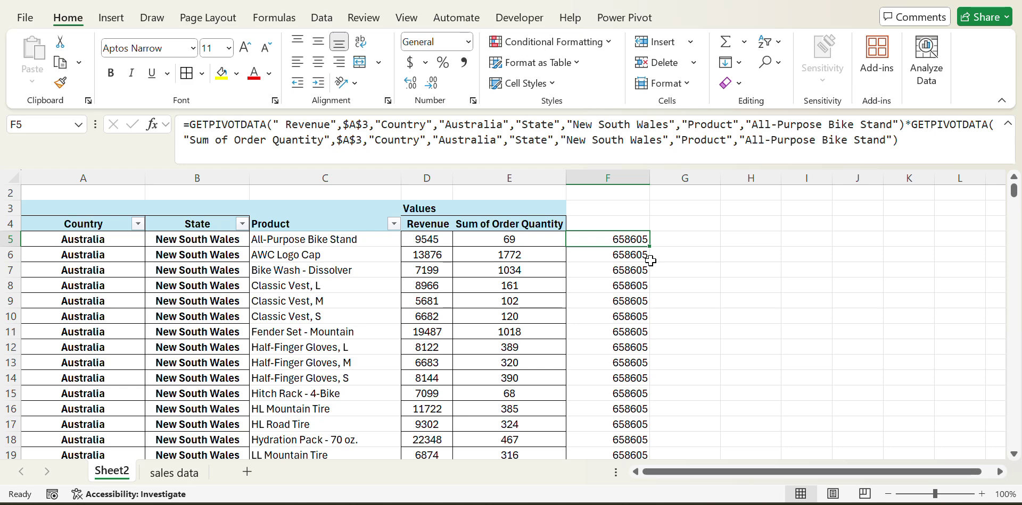
pyautogui.press('Up')
pyautogui.press('Down')
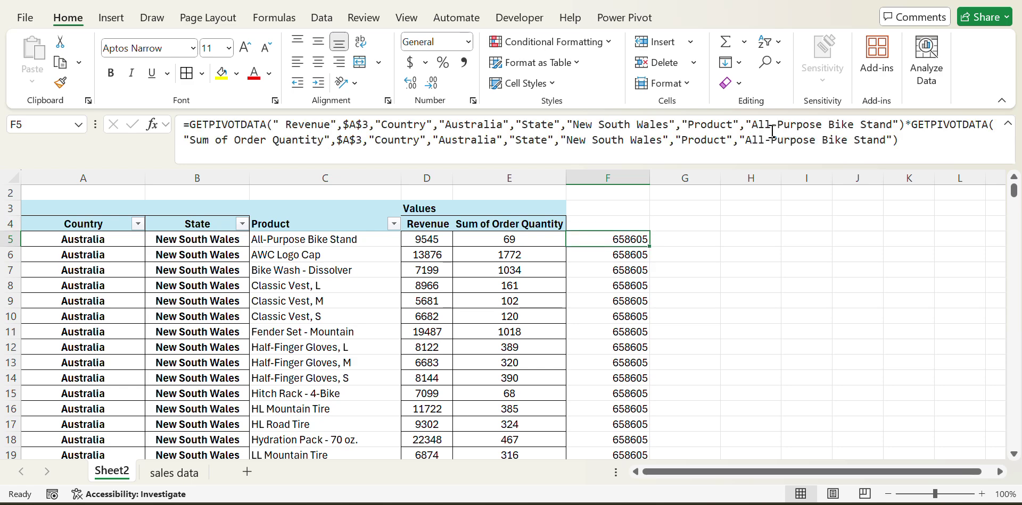
# Turn off the Generate GetPivotData option for the PivotTable
pyautogui.click(326, 228)
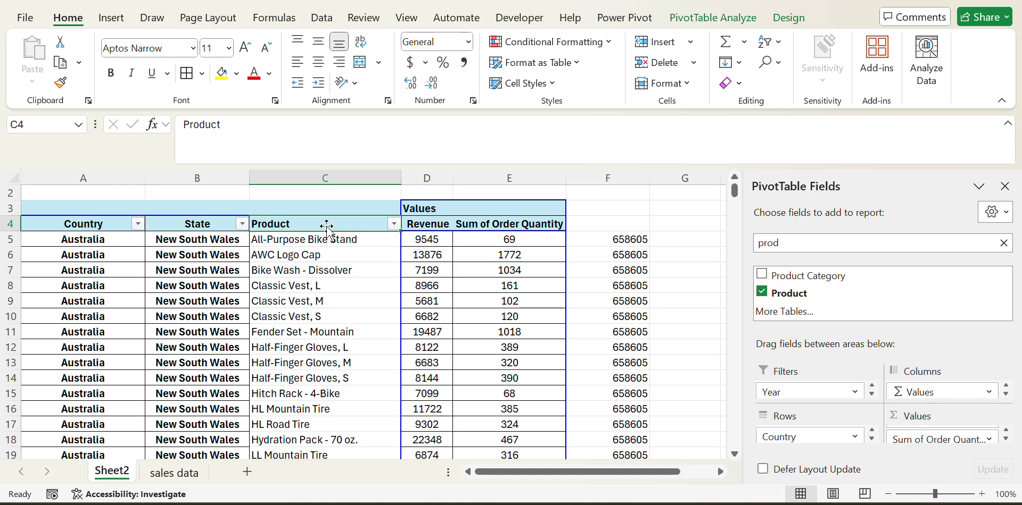
pyautogui.click(713, 18)
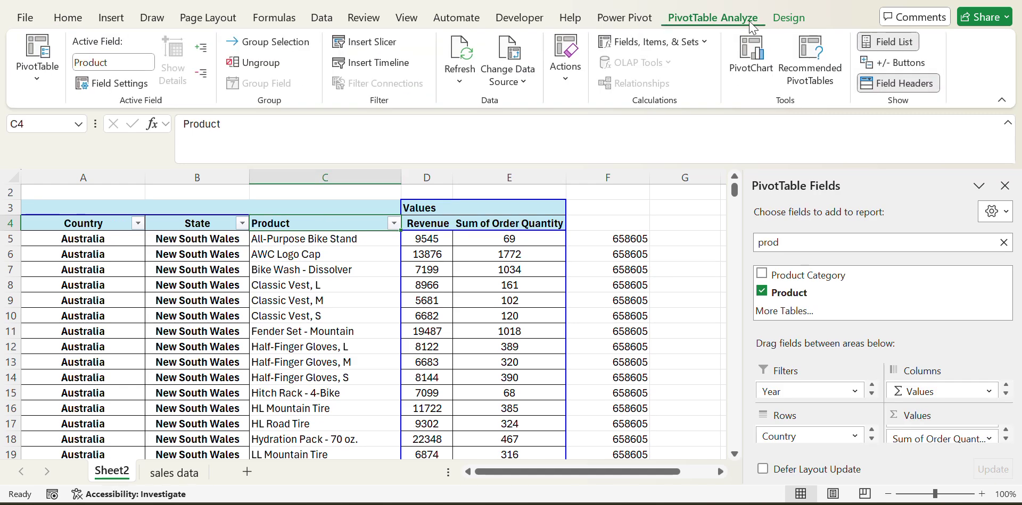
pyautogui.click(38, 59)
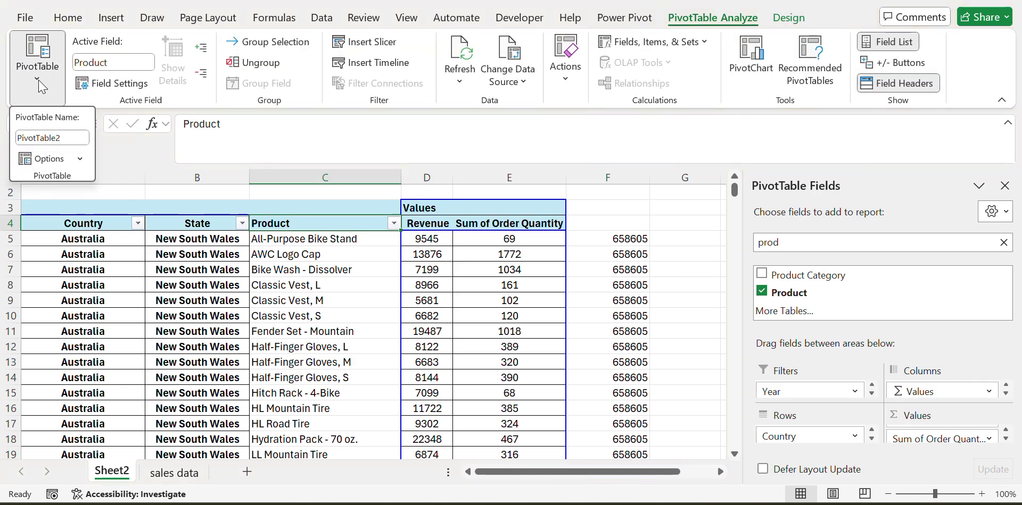
pyautogui.click(41, 158)
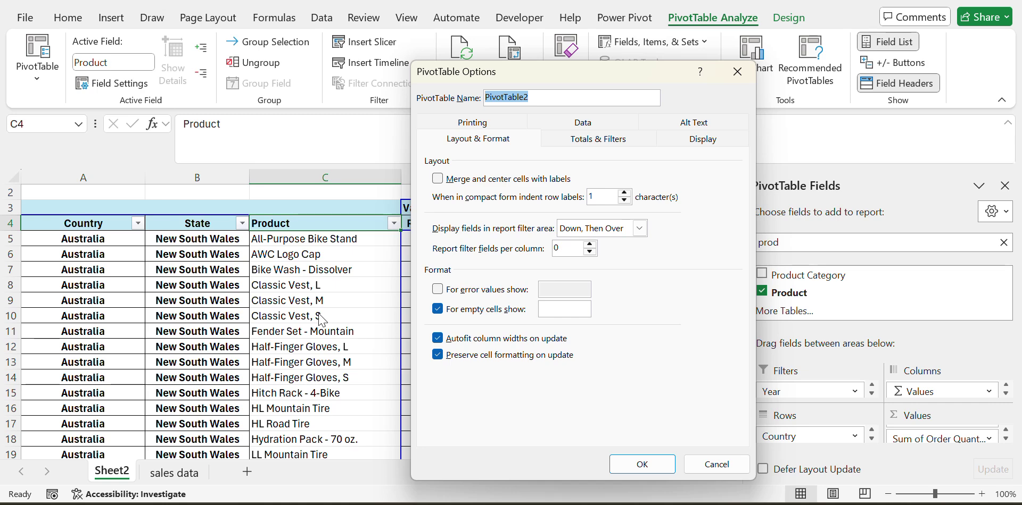
pyautogui.press('Return')
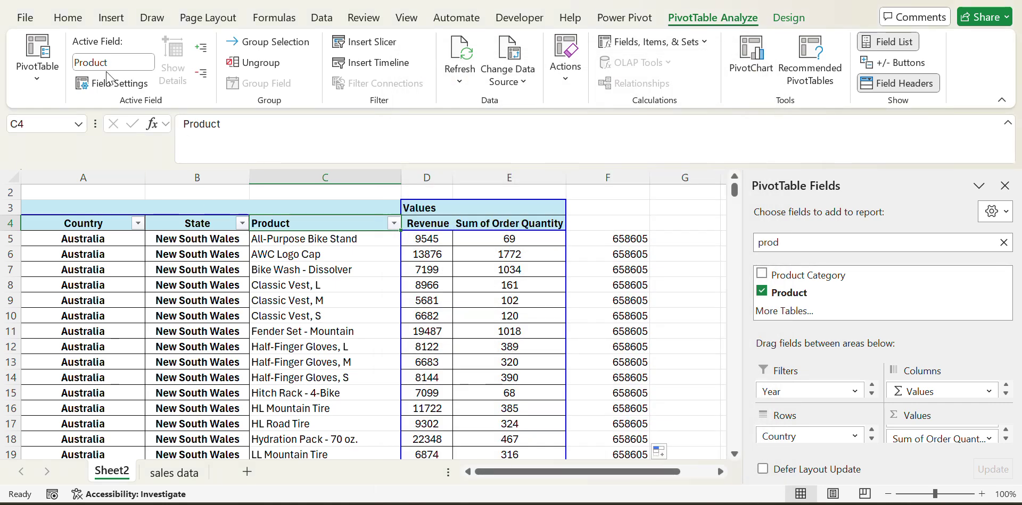
pyautogui.click(47, 85)
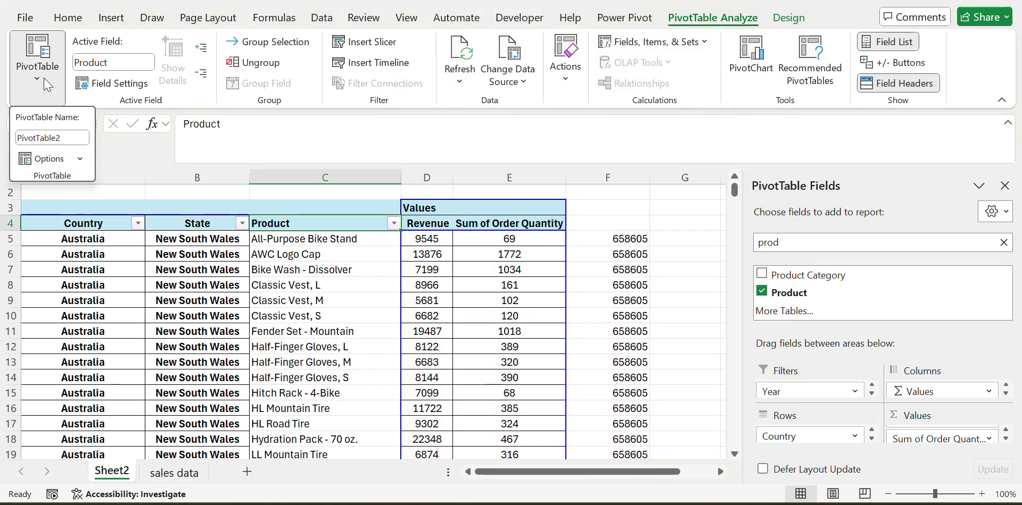
pyautogui.click(79, 159)
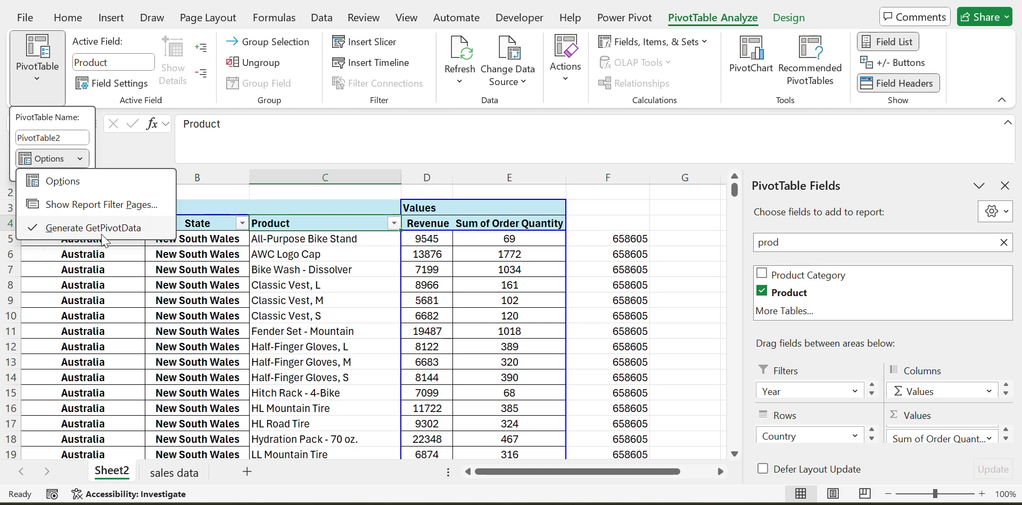
pyautogui.click(37, 235)
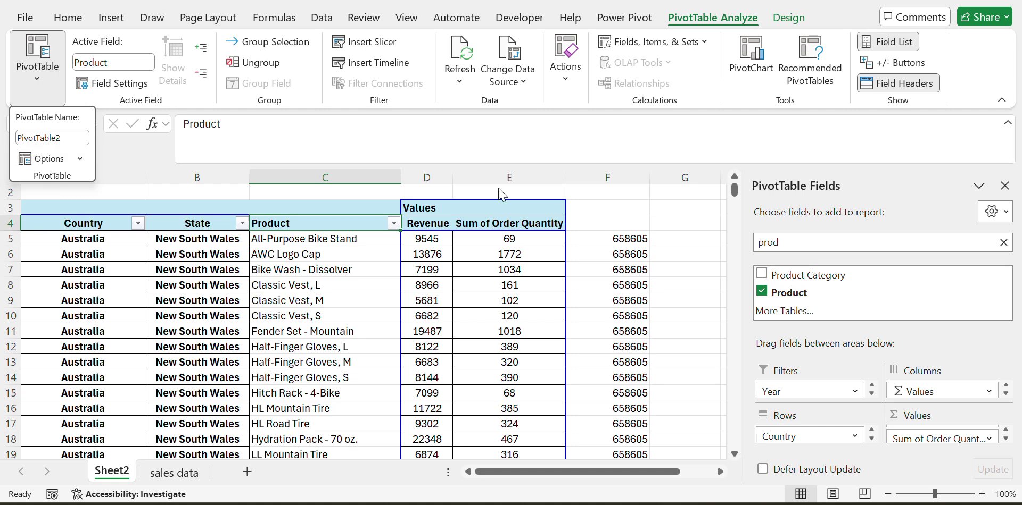
pyautogui.press('Escape')
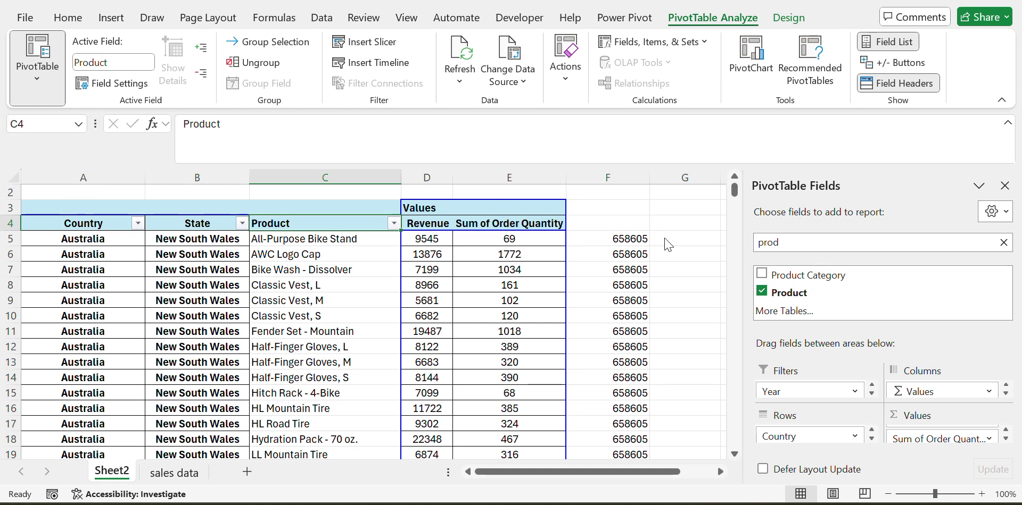
# Enter the formula =D5*E5 in cell G5, using plain references to the first product's revenue and order quantity
pyautogui.press('Right')
pyautogui.press('Right')
pyautogui.press('Right')
pyautogui.press('Down')
pyautogui.press('Right')
pyautogui.press('Right')
pyautogui.press('Left')
pyautogui.press('Left')
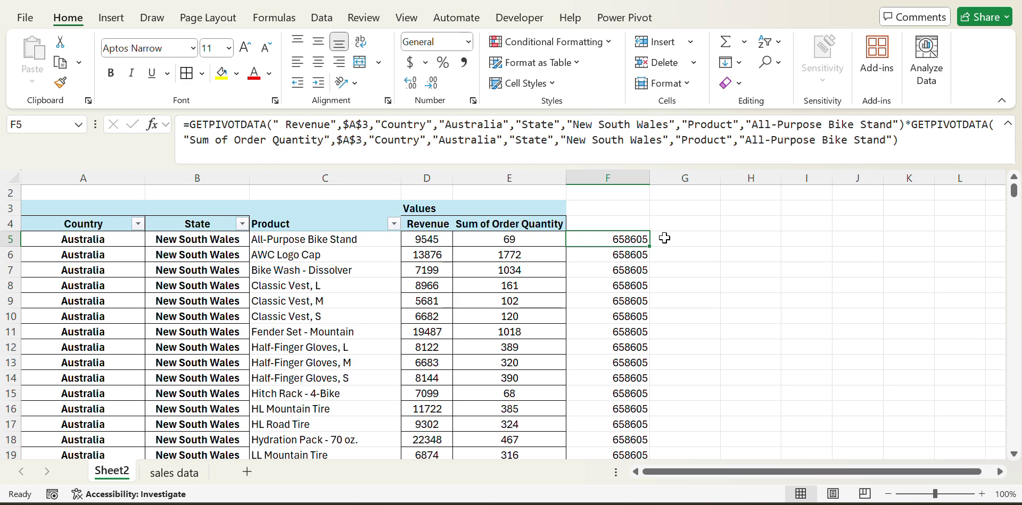
pyautogui.click(665, 238)
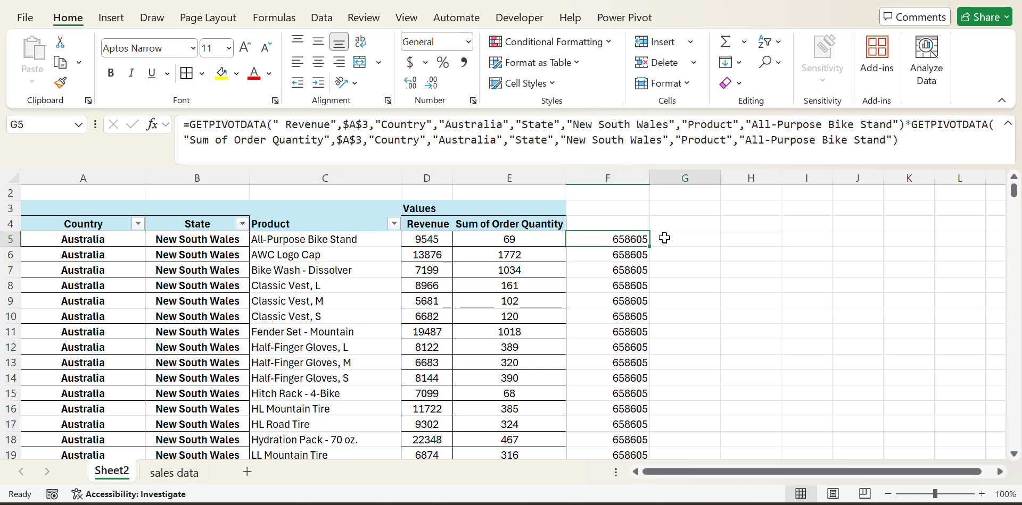
pyautogui.write('=')
pyautogui.press('Left')
pyautogui.press('Left')
pyautogui.press('Left')
pyautogui.write('*')
pyautogui.press('Left')
pyautogui.press('Left')
pyautogui.press('Left')
pyautogui.press('Right')
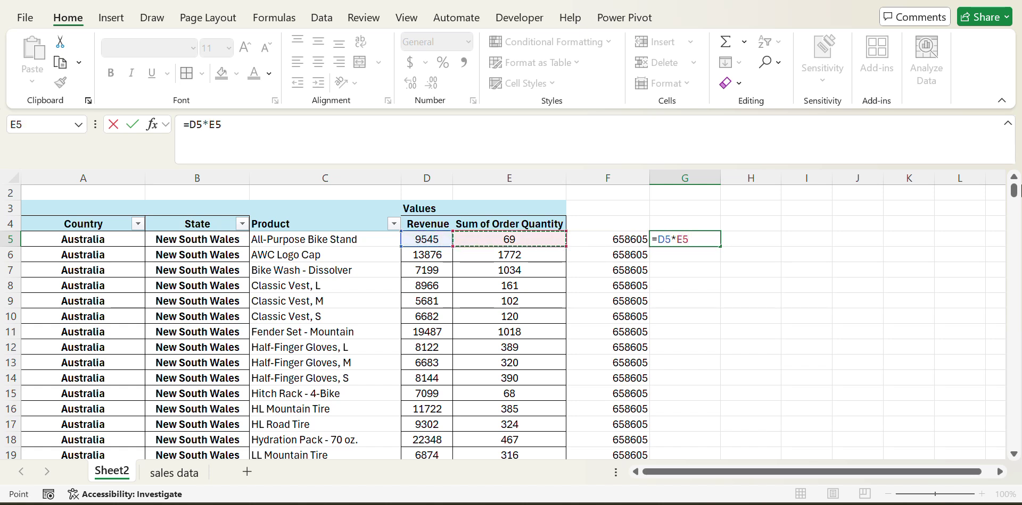
pyautogui.press('Return')
pyautogui.press('Up')
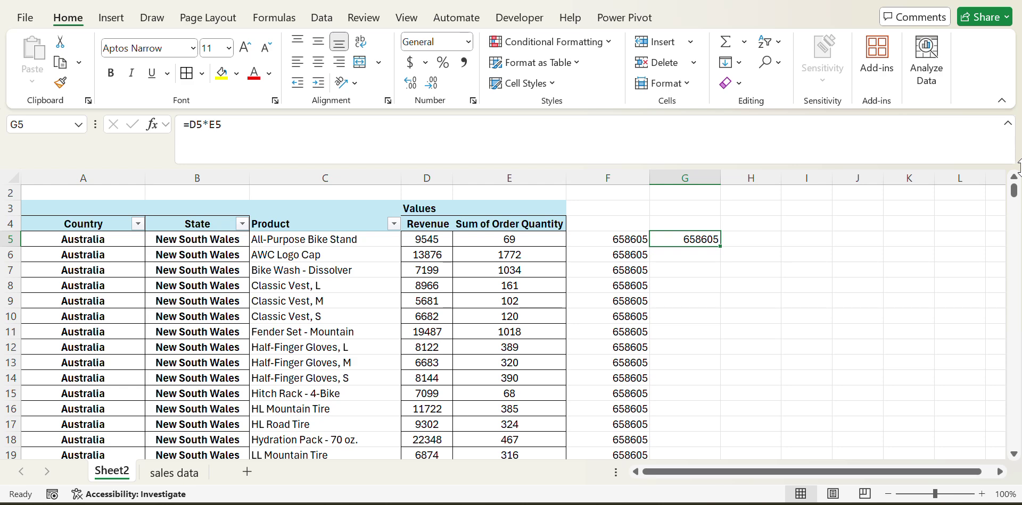
# Fill the G5 formula down column G and compare its results with column F
pyautogui.doubleClick(721, 246)
pyautogui.press('Left')
pyautogui.press('Right')
pyautogui.press('Left')
pyautogui.press('Right')
pyautogui.press('Left')
pyautogui.press('Right')
pyautogui.hotkey('ctrl', 'Down')
pyautogui.press('Up')
pyautogui.press('Up')
pyautogui.hotkey('ctrl', 'Up')
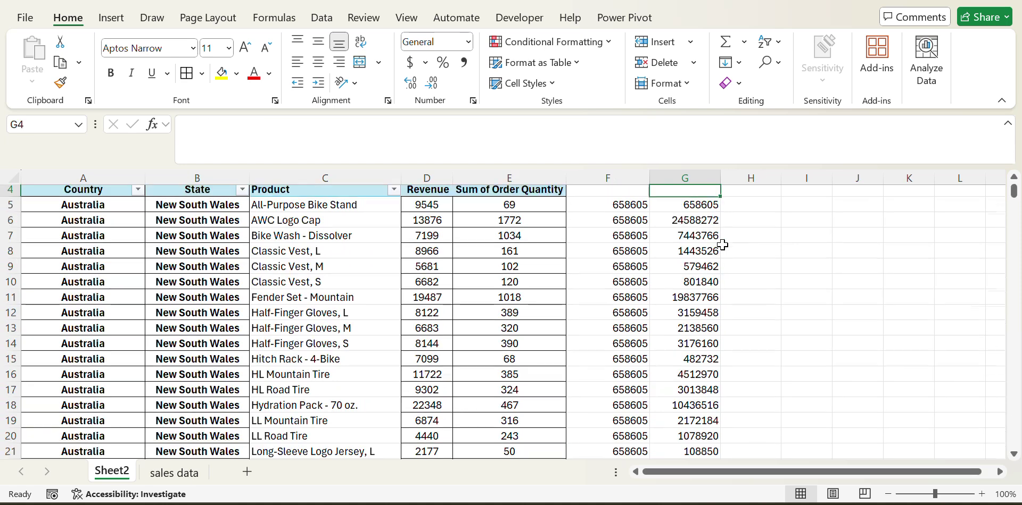
# Select the PivotTable's Country header and clear the field list search so all fields are listed
pyautogui.press('Left')
pyautogui.press('Left')
pyautogui.press('Left')
pyautogui.press('Up')
pyautogui.hotkey('ctrl', 'Left')
pyautogui.press('Right')
pyautogui.press('Left')
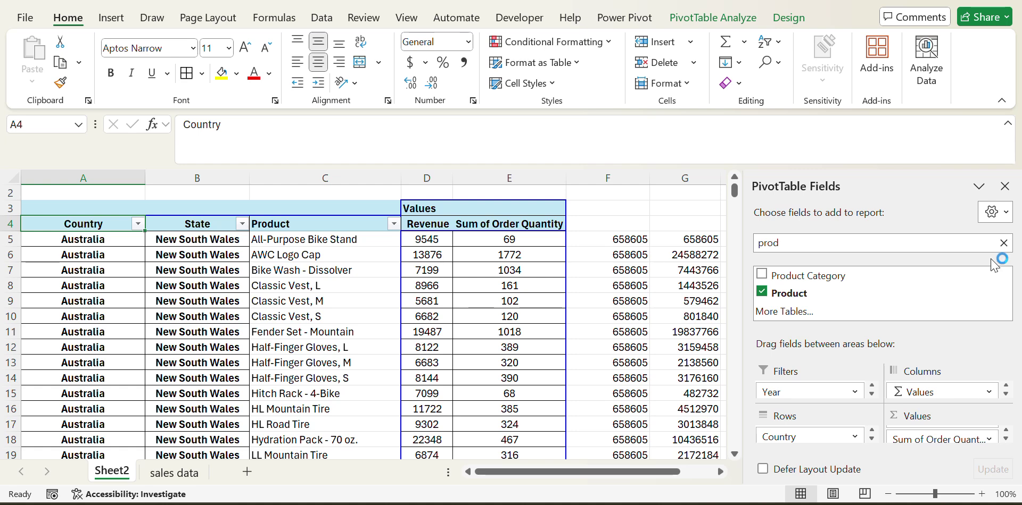
pyautogui.click(1003, 243)
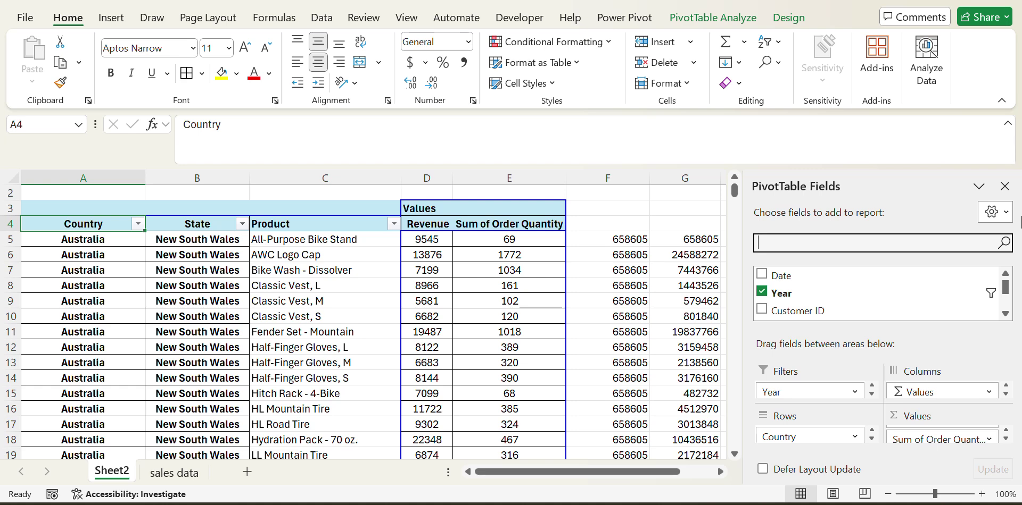
# Remove the Revenue and Year fields from the PivotTable
pyautogui.click(1008, 316)
pyautogui.click(1007, 316)
pyautogui.click(1007, 316)
pyautogui.click(1007, 316)
pyautogui.click(1007, 316)
pyautogui.click(1007, 316)
pyautogui.click(1008, 316)
pyautogui.click(1007, 315)
pyautogui.click(1007, 316)
pyautogui.click(1007, 315)
pyautogui.click(1007, 315)
pyautogui.click(1007, 316)
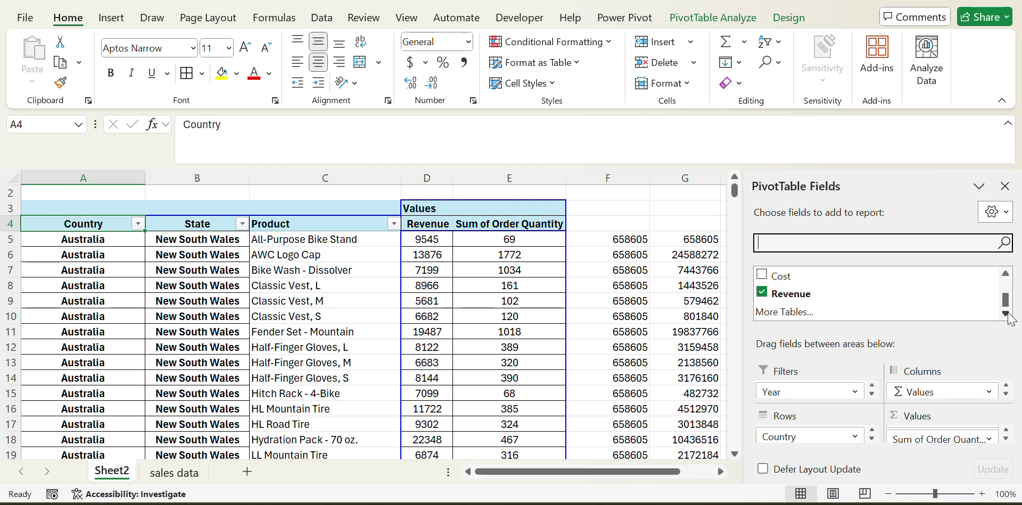
pyautogui.press('Right')
pyautogui.press('Left')
pyautogui.press('Right')
pyautogui.press('Left')
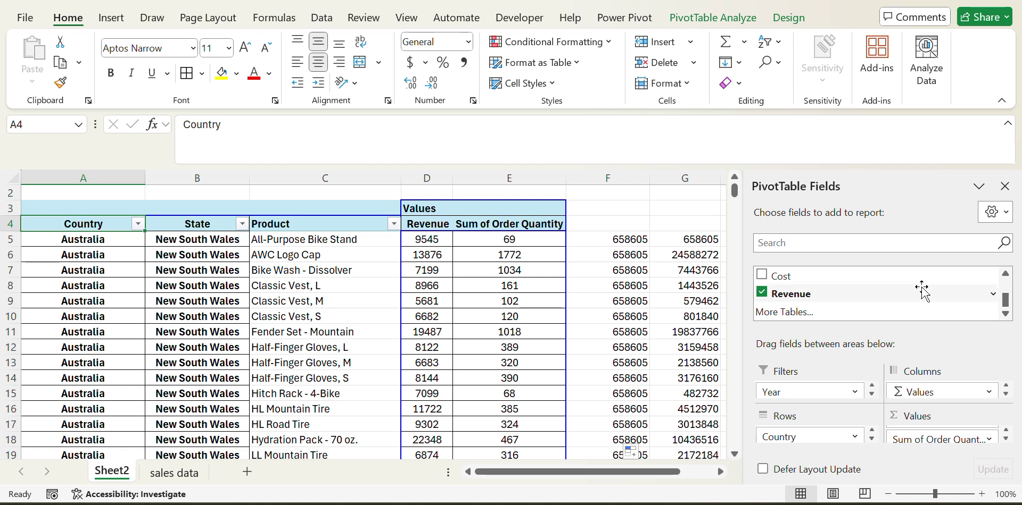
pyautogui.click(763, 293)
pyautogui.scroll(3, 997, 291)
pyautogui.click(761, 293)
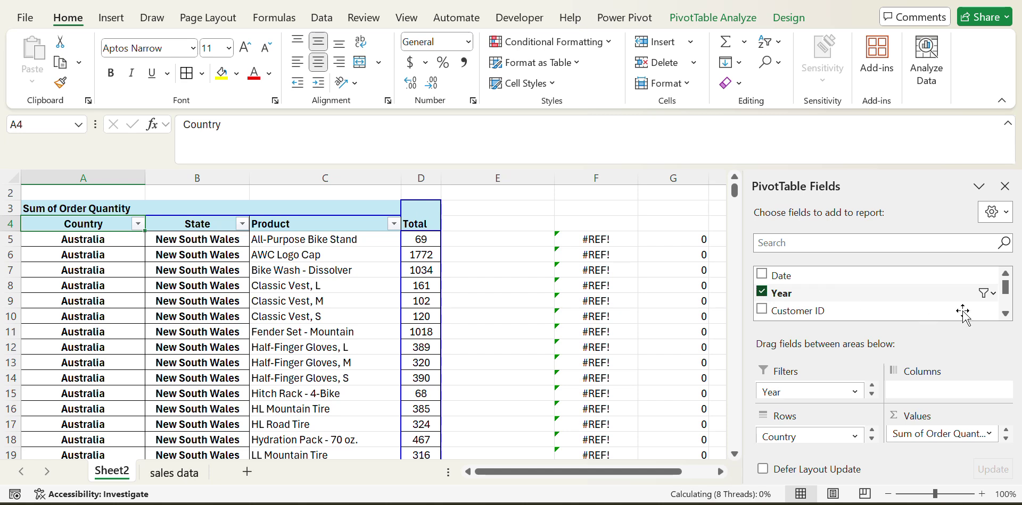
pyautogui.scroll(-5, 1009, 282)
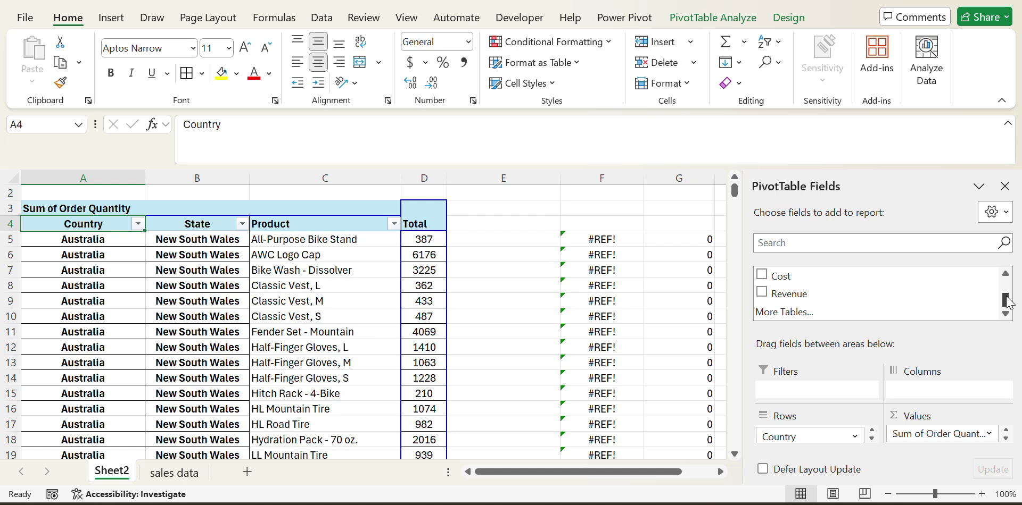
pyautogui.moveTo(1009, 301); pyautogui.dragTo(1010, 333)
# Delete columns F and G with the calculations beside the PivotTable
pyautogui.press('Right')
pyautogui.press('Right')
pyautogui.press('Right')
pyautogui.press('Right')
pyautogui.press('Right')
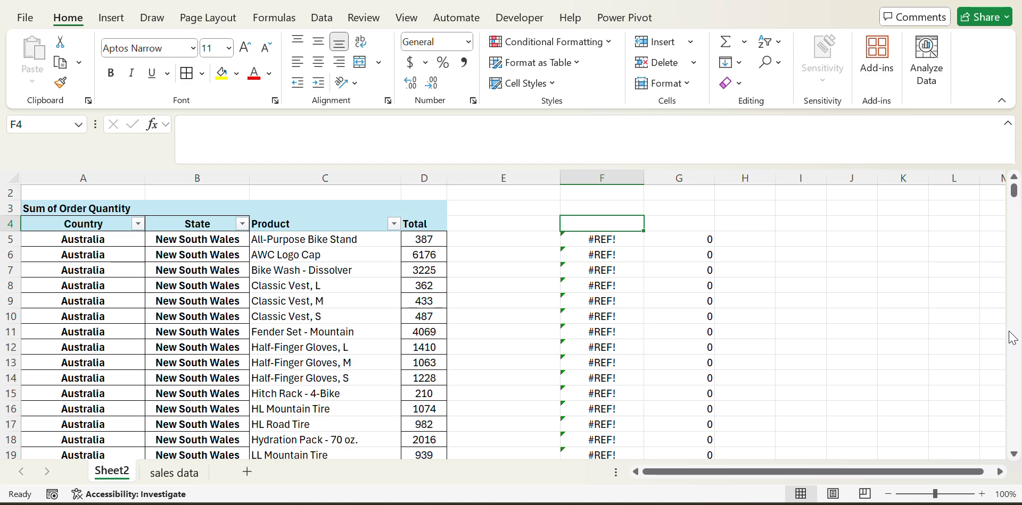
pyautogui.hotkey('ctrl', 'space')
pyautogui.hotkey('shift', 'Right')
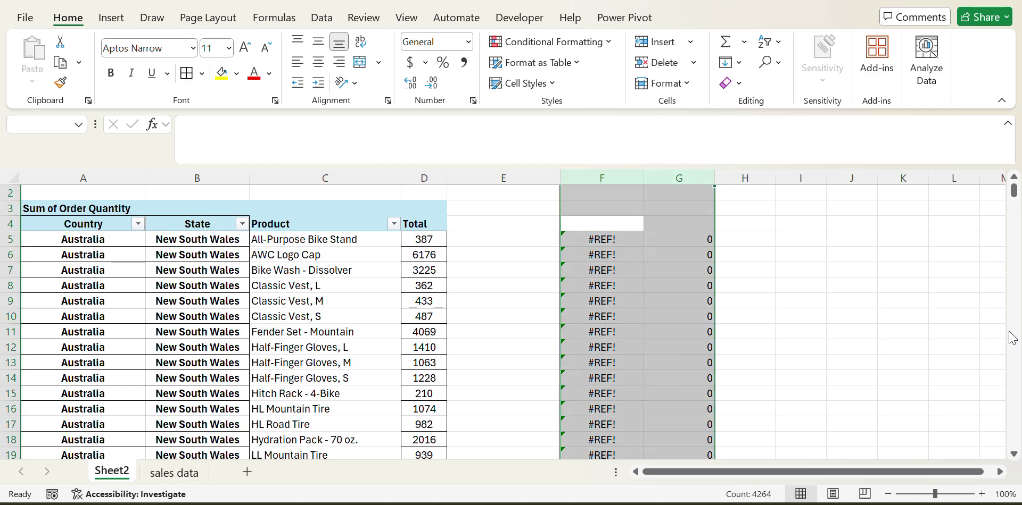
pyautogui.hotkey('ctrl', '-')
# Select the PivotTable header cells in row 4, from Country to Total
pyautogui.press('Left')
pyautogui.press('Left')
pyautogui.press('Left')
pyautogui.press('Right')
pyautogui.press('Right')
pyautogui.press('Left')
pyautogui.press('Left')
pyautogui.hotkey('ctrl', 'shift', 'Right')
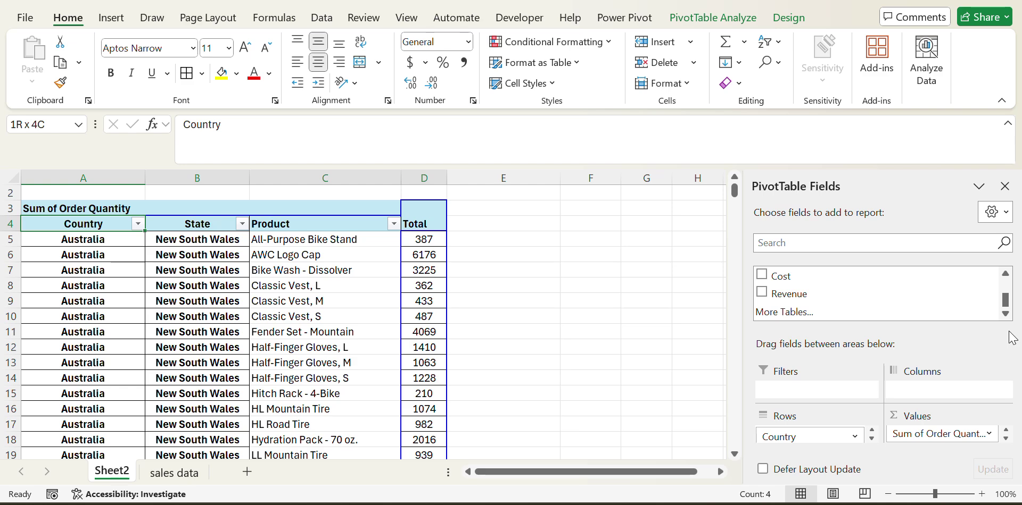
# Extend the header selection down through the Grand Total row, and return to the Total header in row 4
pyautogui.hotkey('ctrl', 'shift', 'Down')
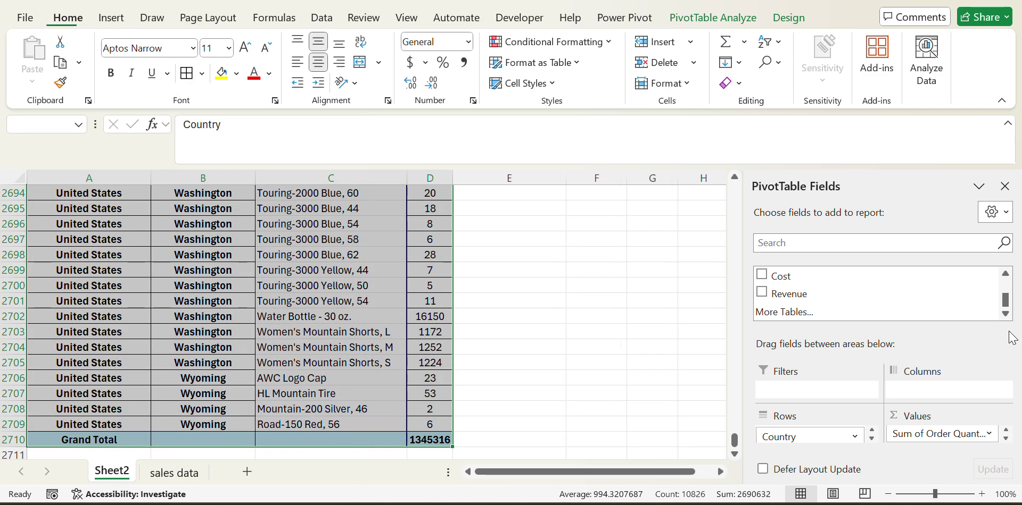
pyautogui.press('Up')
pyautogui.press('Down')
pyautogui.press('Up')
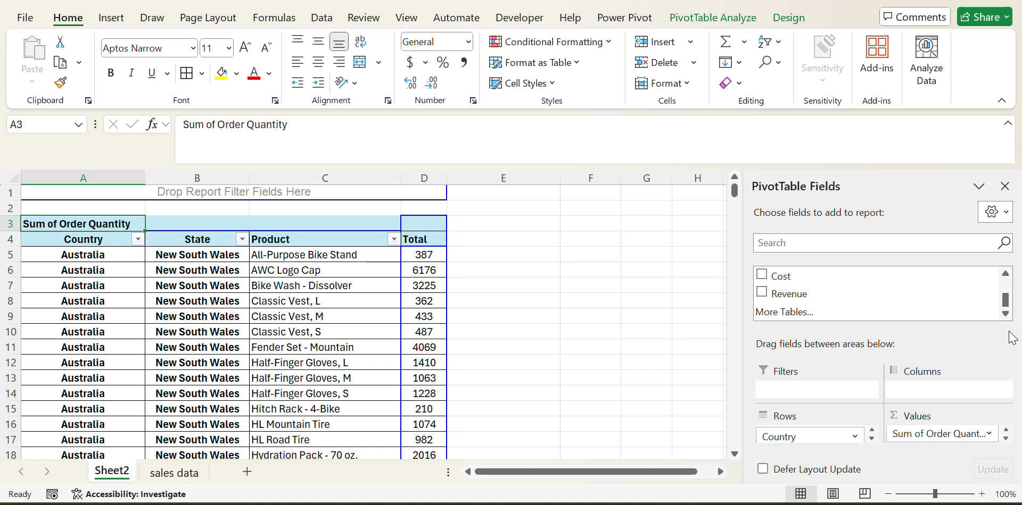
pyautogui.press('Right')
pyautogui.press('Right')
pyautogui.press('Down')
pyautogui.press('Up')
pyautogui.press('Down')
pyautogui.press('Right')
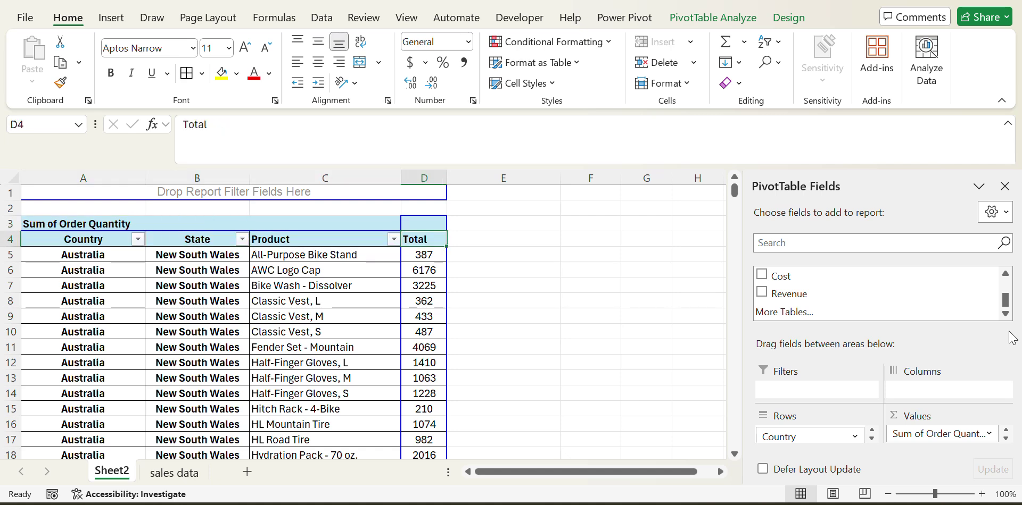
# Sort the PivotTable's State column Z to A
pyautogui.press('Left')
pyautogui.press('Left')
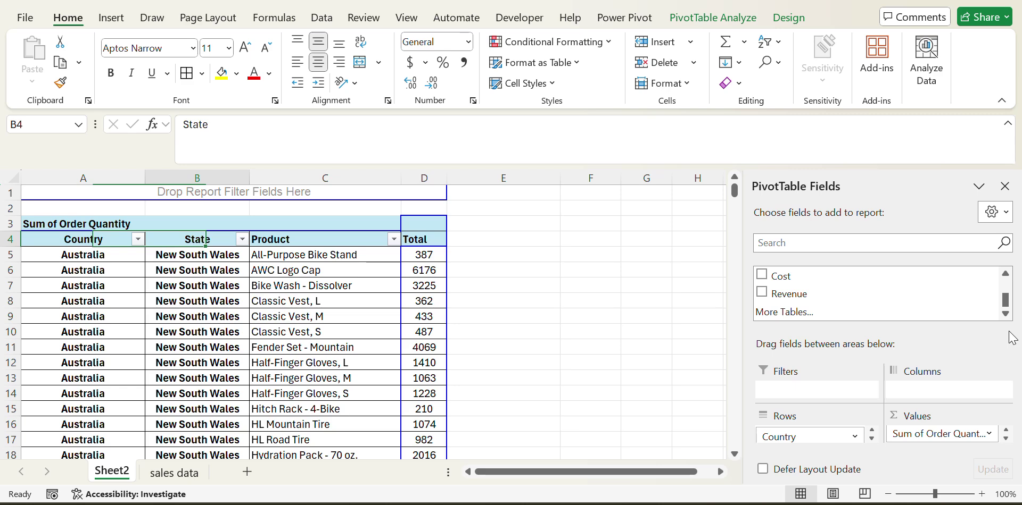
pyautogui.hotkey('alt', 'Down')
pyautogui.press('Down')
pyautogui.press('Down')
pyautogui.press('Up')
pyautogui.press('Up')
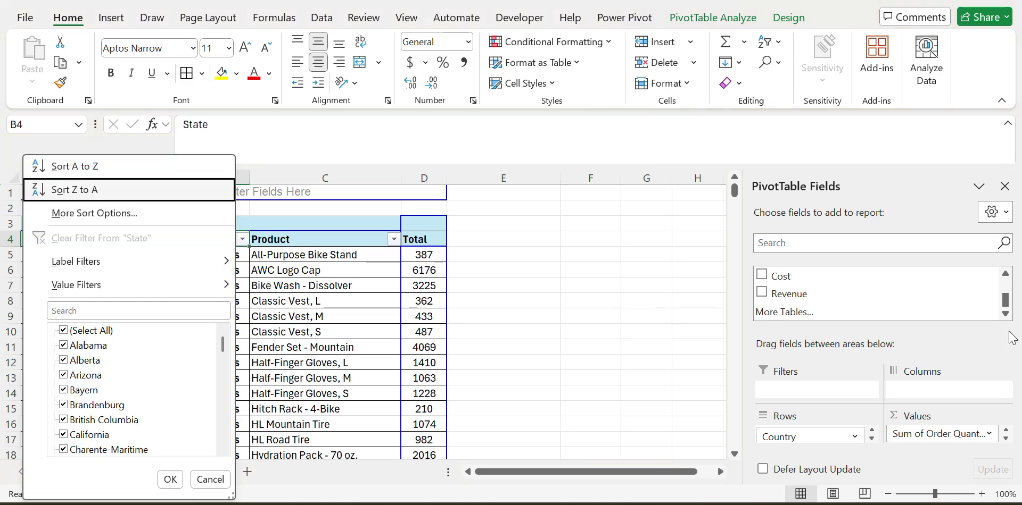
pyautogui.press('Return')
pyautogui.press('Left')
pyautogui.press('Right')
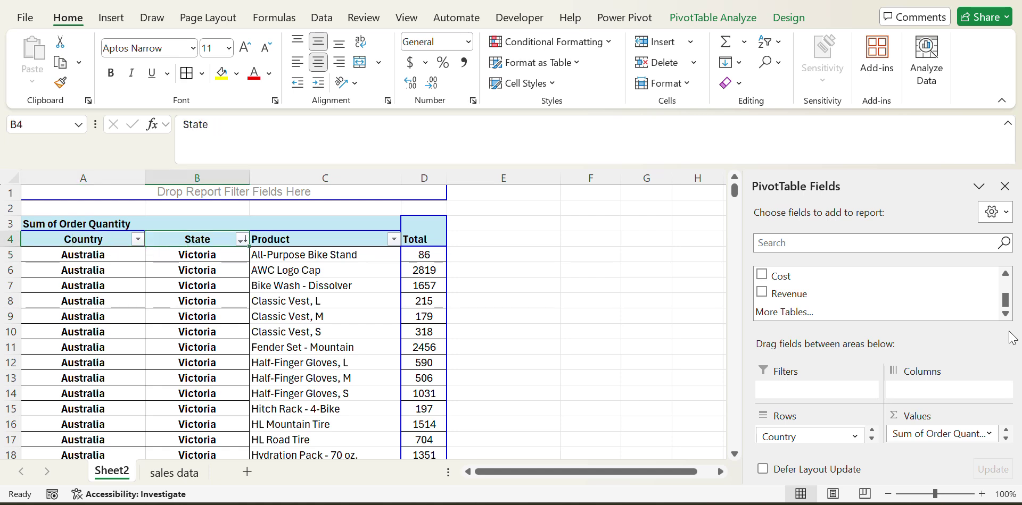
# Restore the State column's original unsorted order
pyautogui.hotkey('alt', 'Down')
pyautogui.press('Down')
pyautogui.press('Down')
pyautogui.press('space')
pyautogui.press('space')
pyautogui.press('s')
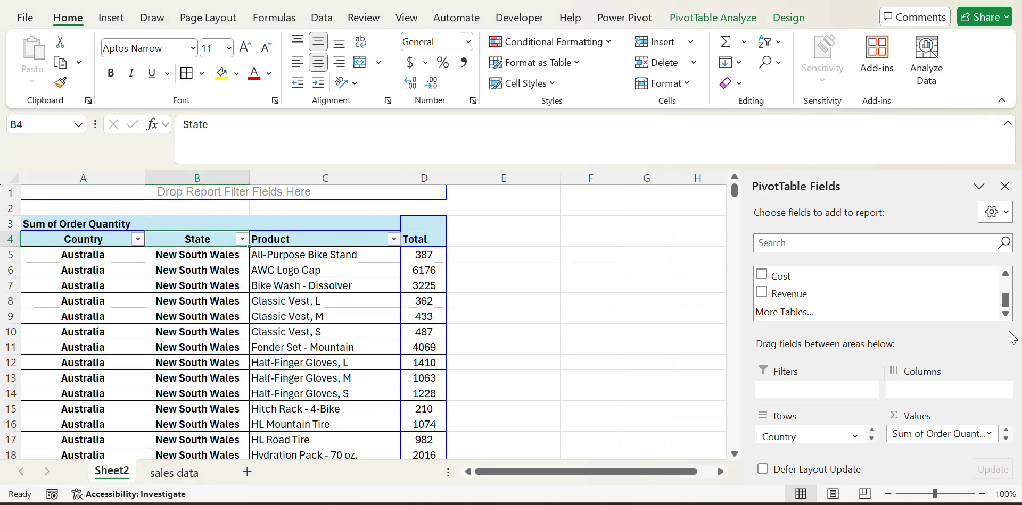
pyautogui.press('Down')
pyautogui.press('Up')
# Sort the PivotTable's Country column A to Z
pyautogui.press('Left')
pyautogui.hotkey('alt', 'Down')
pyautogui.press('Down')
pyautogui.press('Down')
pyautogui.press('Up')
pyautogui.press('s')
pyautogui.press('Down')
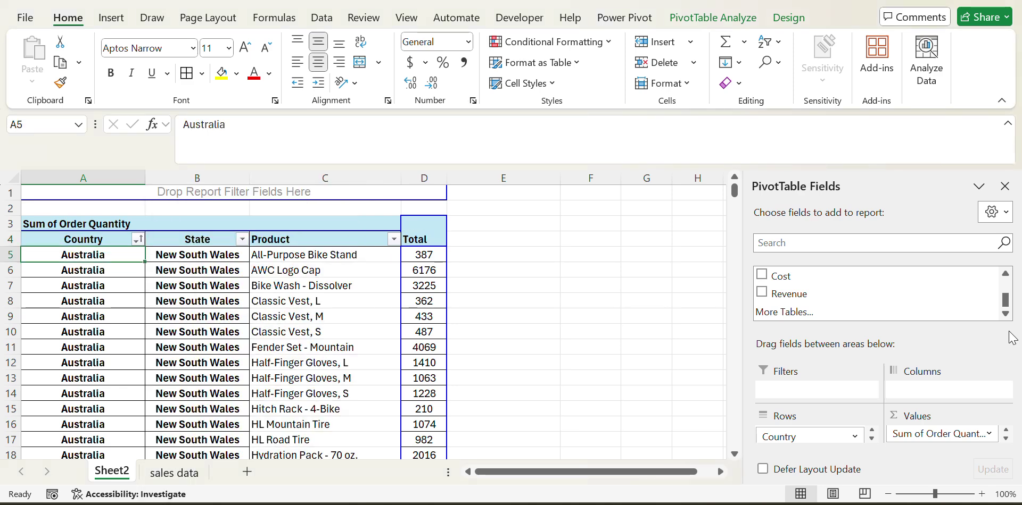
# Sort the Country column Z to A, and undo the Country sorting
pyautogui.press('Up')
pyautogui.hotkey('alt', 'Down')
pyautogui.press('Return')
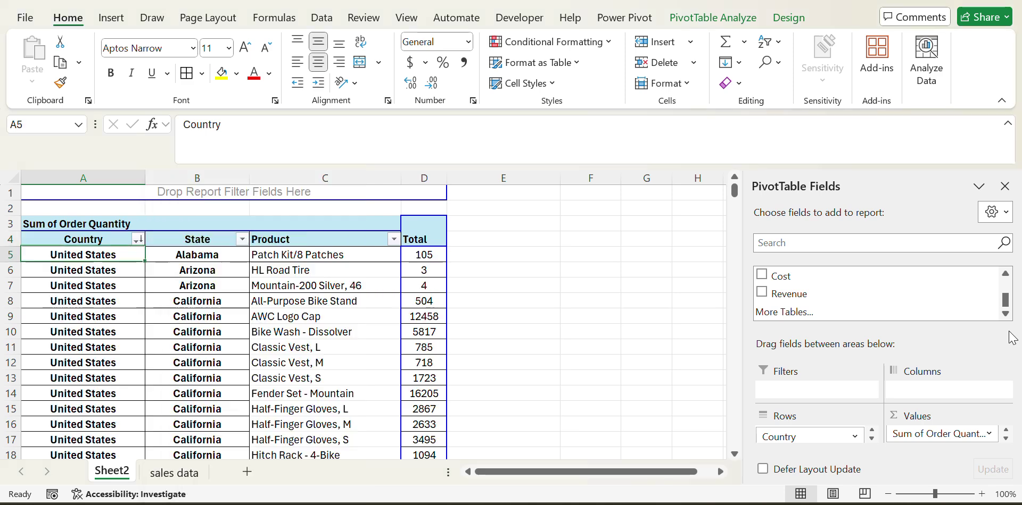
pyautogui.press('Up')
pyautogui.press('Up')
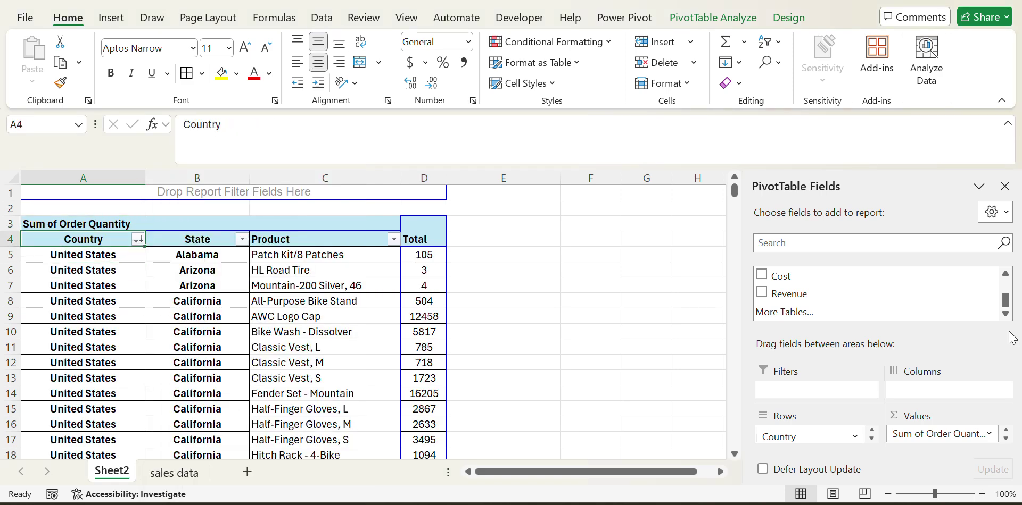
pyautogui.hotkey('ctrl', 'z')
# Sort the PivotTable's Product column Z to A
pyautogui.press('Right')
pyautogui.press('Right')
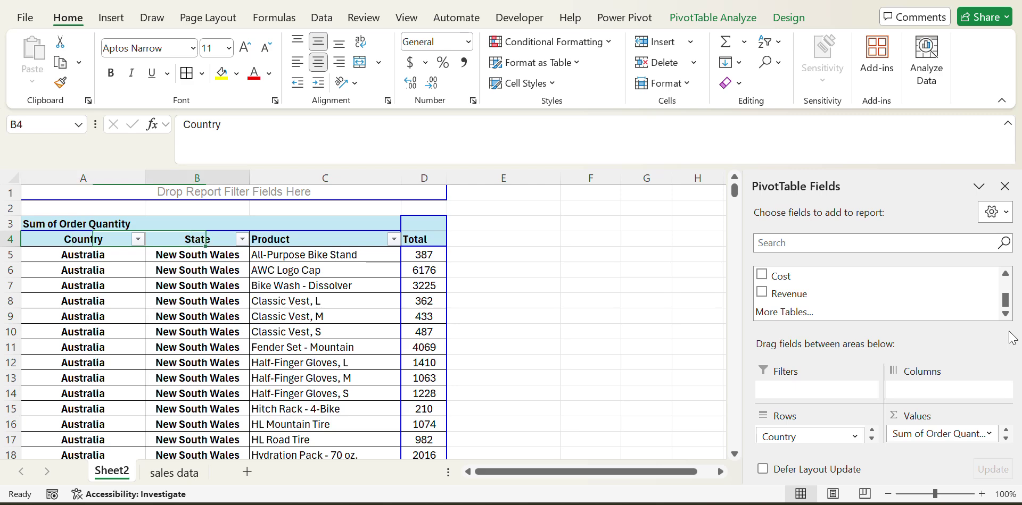
pyautogui.hotkey('alt', 'Down')
pyautogui.press('Down')
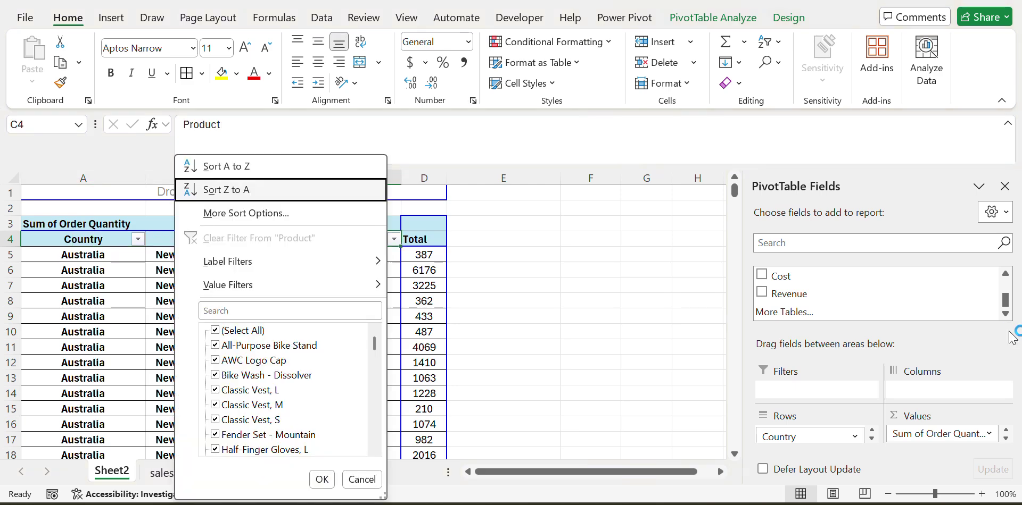
pyautogui.press('Return')
pyautogui.press('Down')
pyautogui.press('Up')
pyautogui.press('Up')
pyautogui.press('Down')
pyautogui.press('Down')
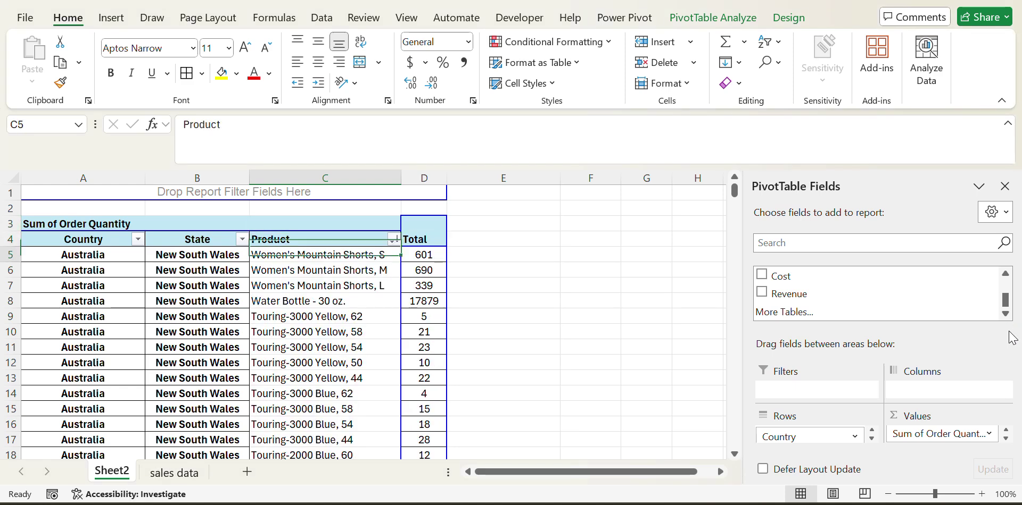
# Look over the sorted products down to the last rows, and undo the Product sort
pyautogui.hotkey('ctrl', 'Down')
pyautogui.press('Down')
pyautogui.press('Up')
pyautogui.press('Up')
pyautogui.hotkey('ctrl', 'Up')
pyautogui.press('Up')
pyautogui.press('Down')
pyautogui.hotkey('ctrl', 'z')
# Apply a filter from the empty cell E4 beside the PivotTable so the Total header gets a filter arrow
pyautogui.press('Right')
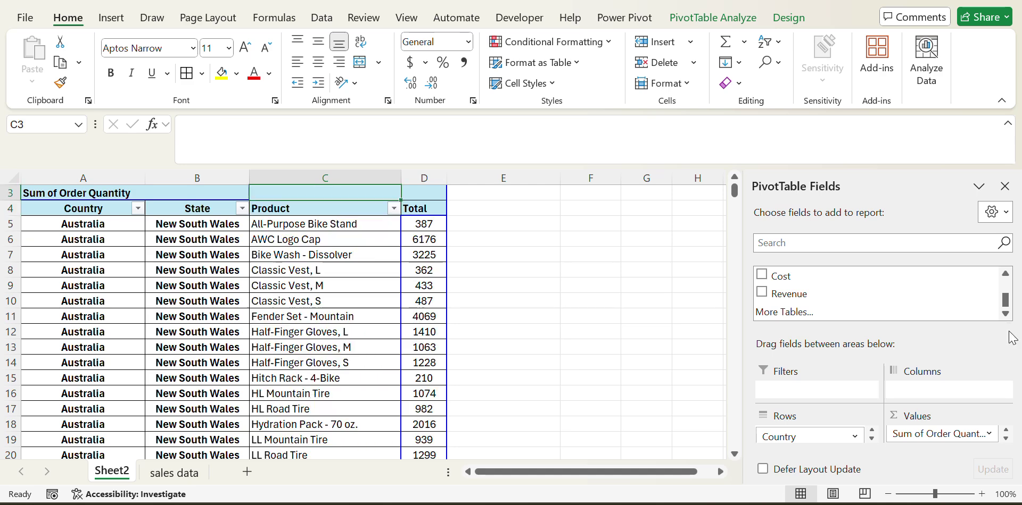
pyautogui.press('Up')
pyautogui.press('Up')
pyautogui.press('Down')
pyautogui.press('Down')
pyautogui.press('Up')
pyautogui.press('Down')
pyautogui.press('Up')
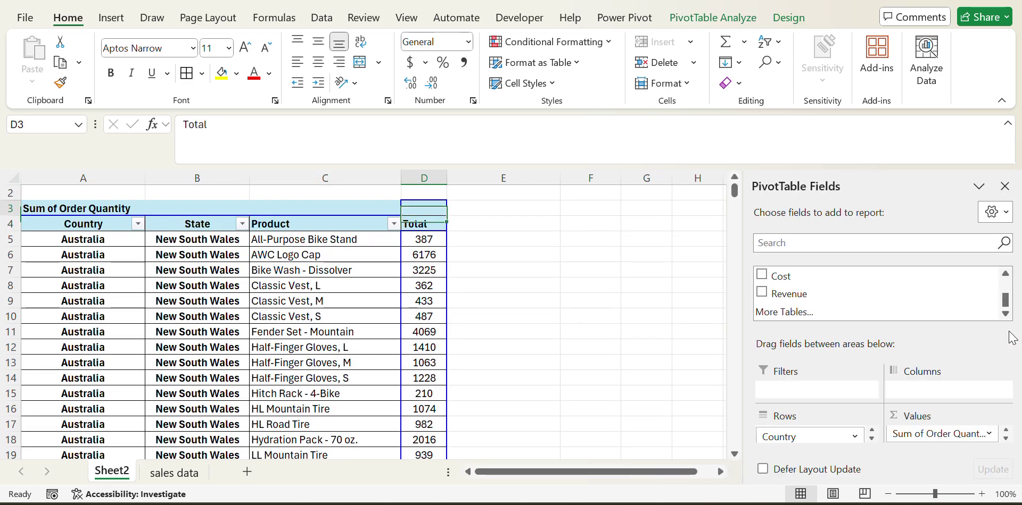
pyautogui.press('Down')
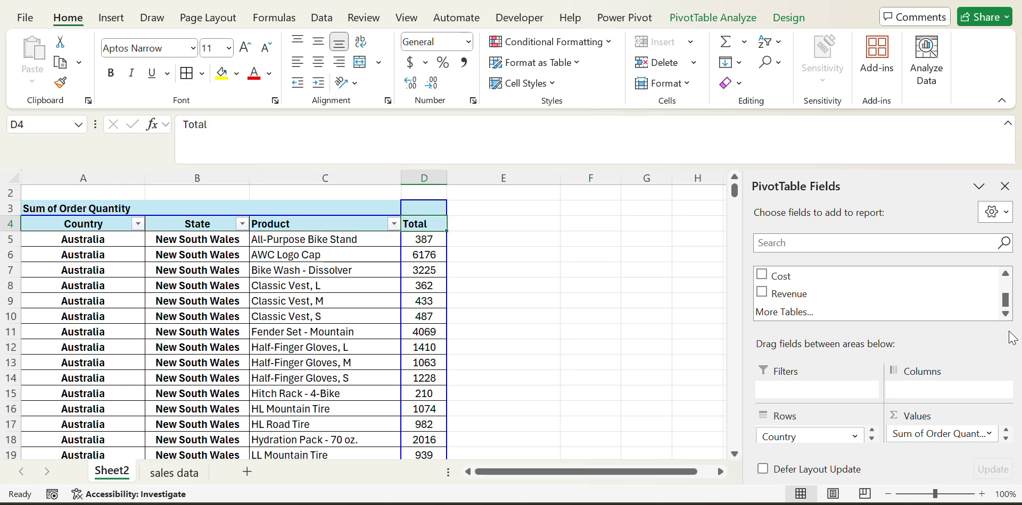
pyautogui.press('Right')
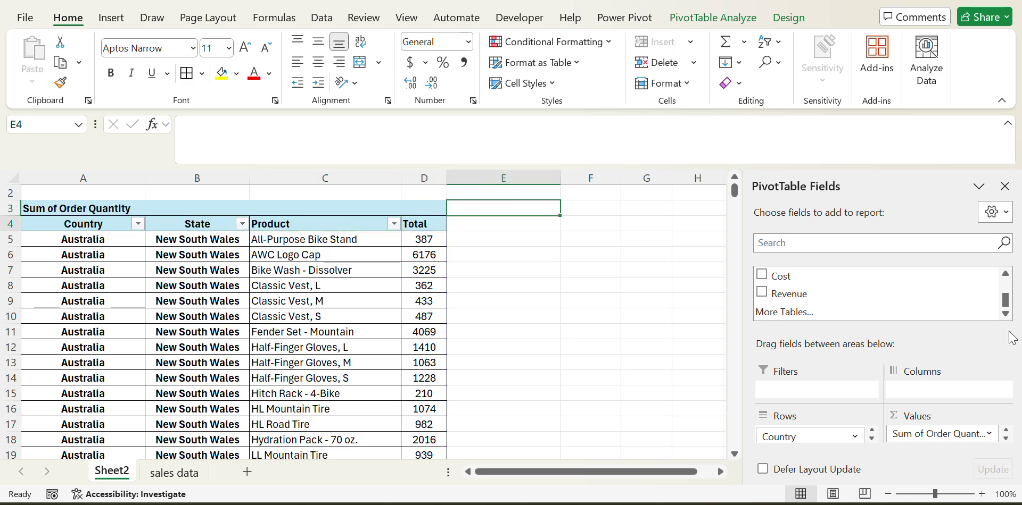
pyautogui.press('Right')
pyautogui.press('Left')
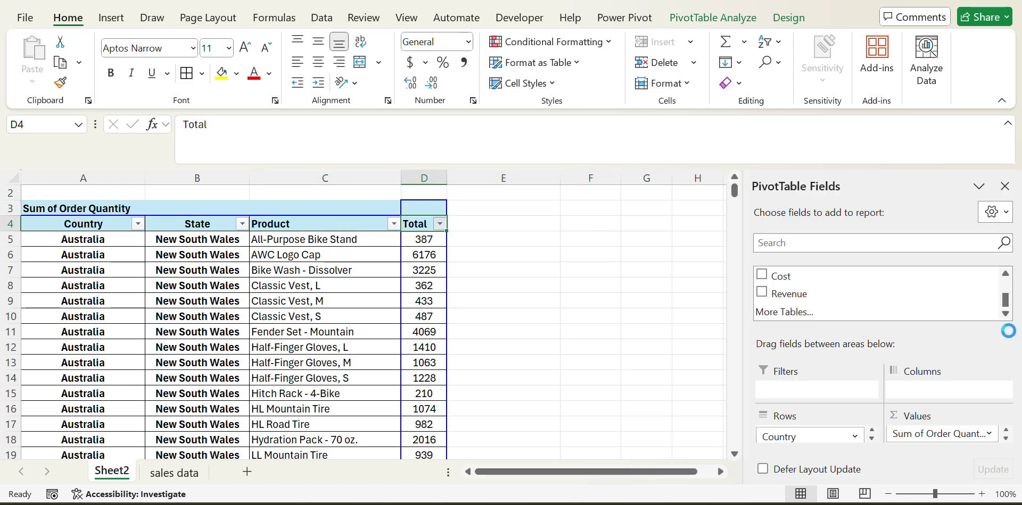
# Sort the Total column from largest to smallest using its new filter arrow
pyautogui.hotkey('alt', 'Down')
pyautogui.press('Down')
pyautogui.press('Down')
pyautogui.press('Up')
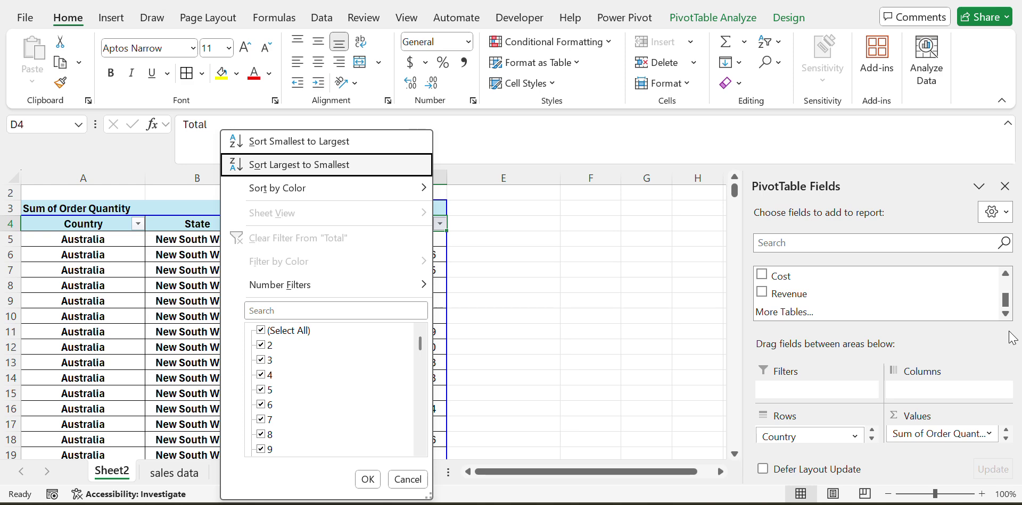
pyautogui.press('Return')
# Review the order of the Total values at the end and the beginning of the PivotTable
pyautogui.press('Down')
pyautogui.press('Down')
pyautogui.hotkey('ctrl', 'Down')
pyautogui.press('Up')
pyautogui.press('Up')
pyautogui.press('Up')
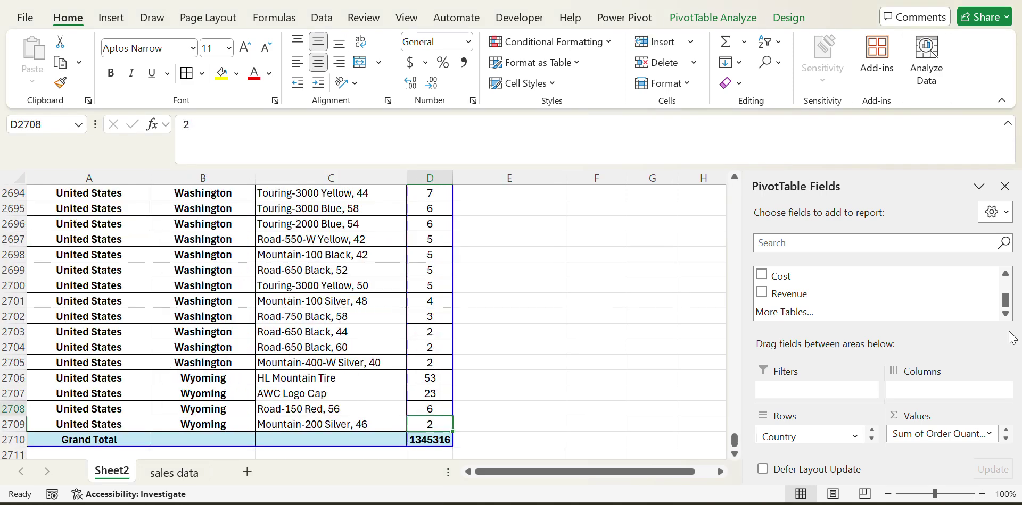
pyautogui.hotkey('ctrl', 'Up')
pyautogui.press('Up')
pyautogui.press('Up')
pyautogui.press('Down')
pyautogui.press('Down')
pyautogui.press('Up')
pyautogui.press('Up')
pyautogui.press('Down')
pyautogui.press('Down')
pyautogui.press('Down')
pyautogui.press('Down')
pyautogui.press('Down')
pyautogui.press('Down')
pyautogui.press('Up')
pyautogui.press('Up')
pyautogui.press('Up')
pyautogui.press('Up')
pyautogui.press('Up')
pyautogui.press('Up')
pyautogui.press('Down')
pyautogui.press('Left')
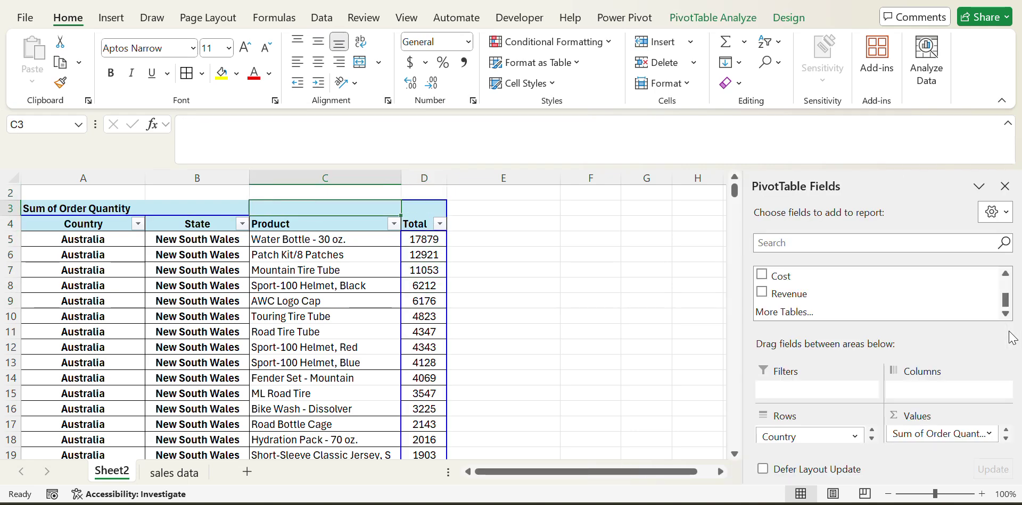
# Examine the Country, State, Product and Total headers, and view the filter options of Total
pyautogui.press('Down')
pyautogui.press('Left')
pyautogui.press('Left')
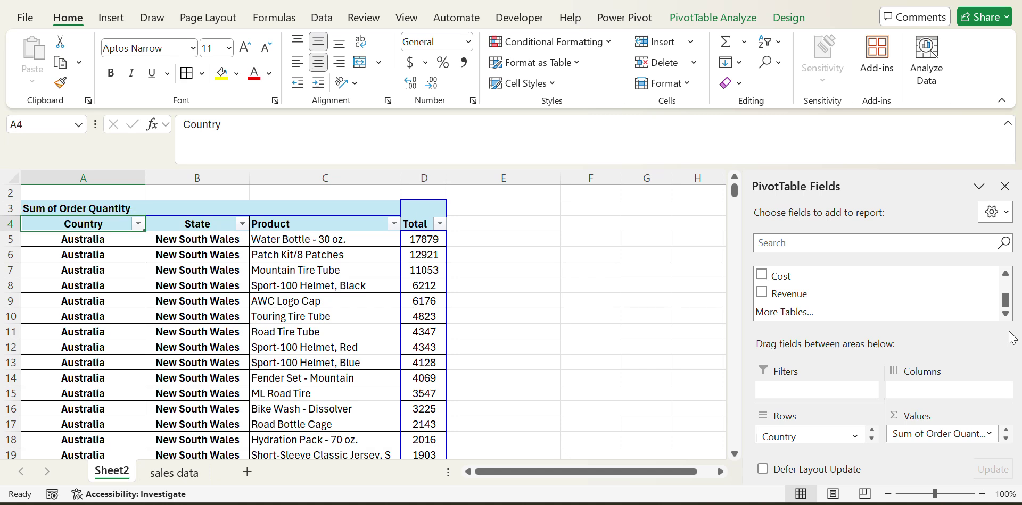
pyautogui.press('Right')
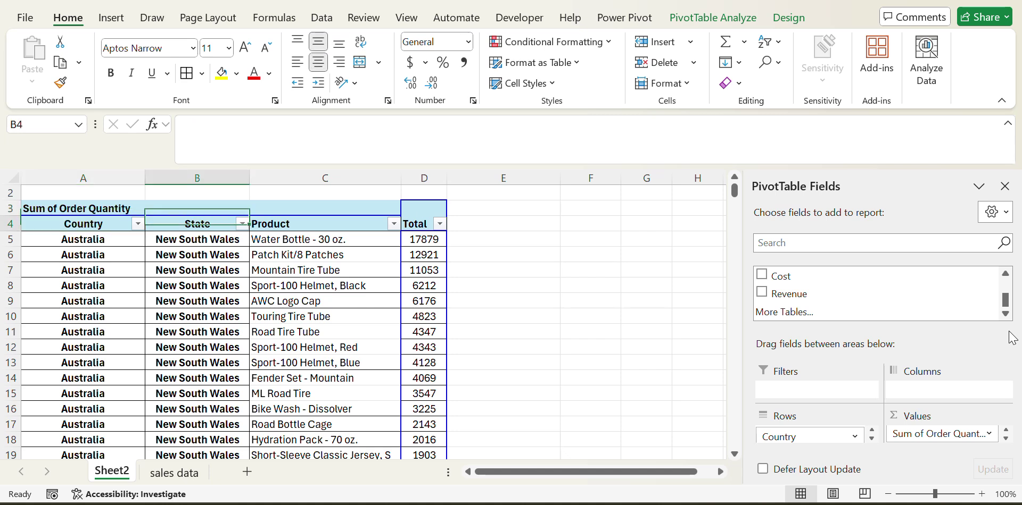
pyautogui.press('Right')
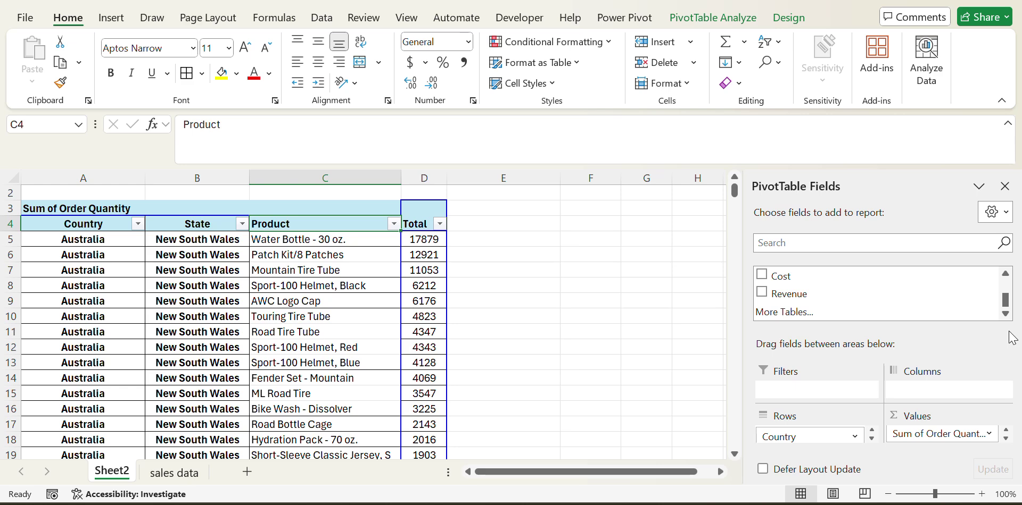
pyautogui.press('Right')
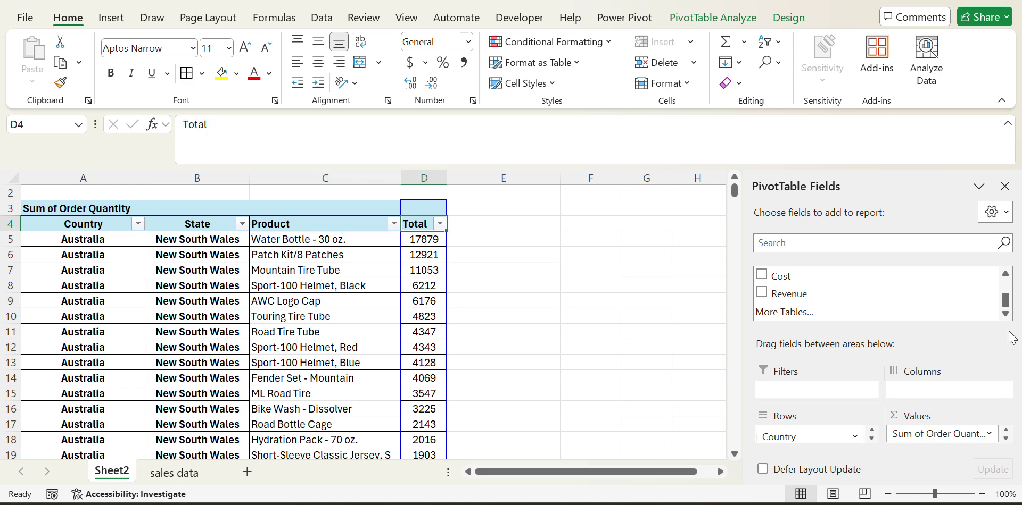
pyautogui.press('Down')
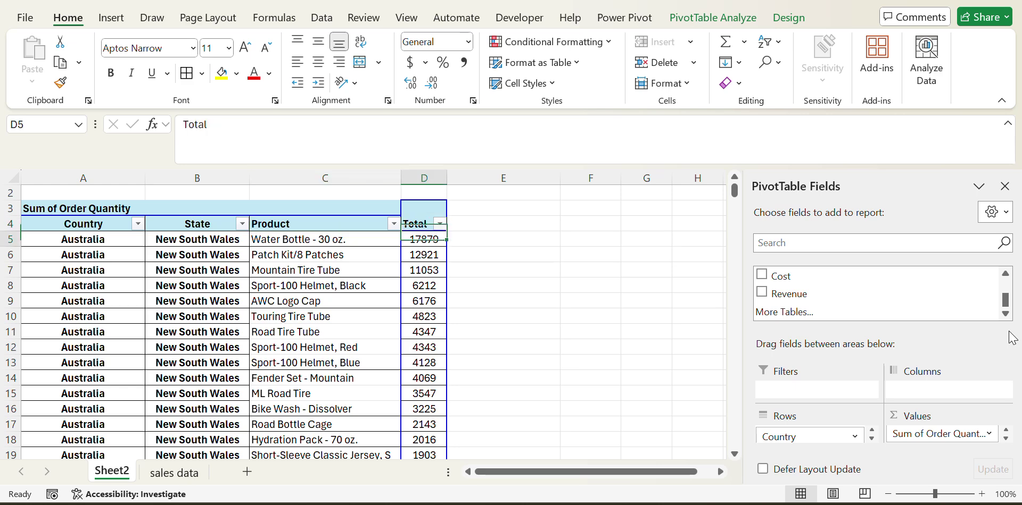
pyautogui.press('Up')
pyautogui.press('Up')
pyautogui.press('Up')
pyautogui.press('Down')
pyautogui.press('Down')
pyautogui.press('Down')
pyautogui.press('Left')
pyautogui.press('Right')
pyautogui.press('Up')
pyautogui.press('Down')
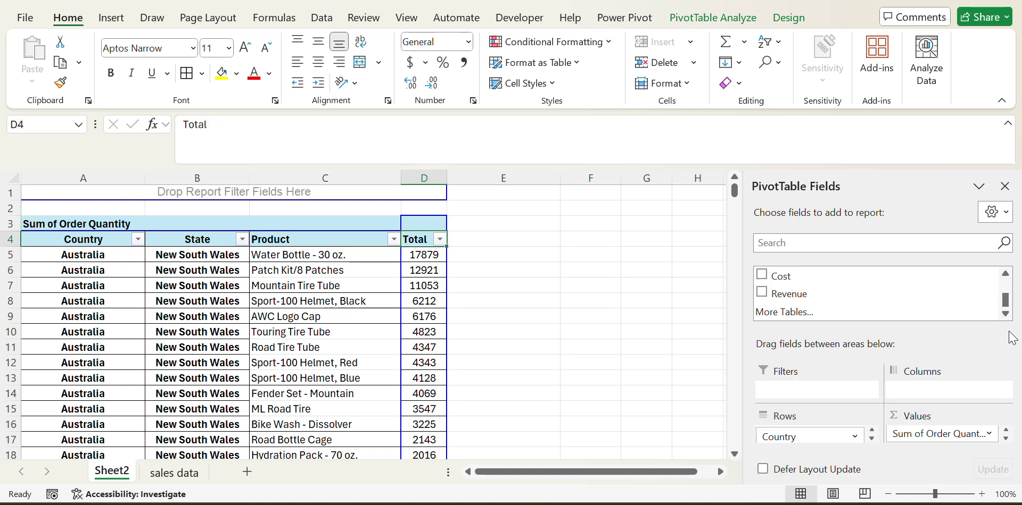
pyautogui.hotkey('alt', 'Down')
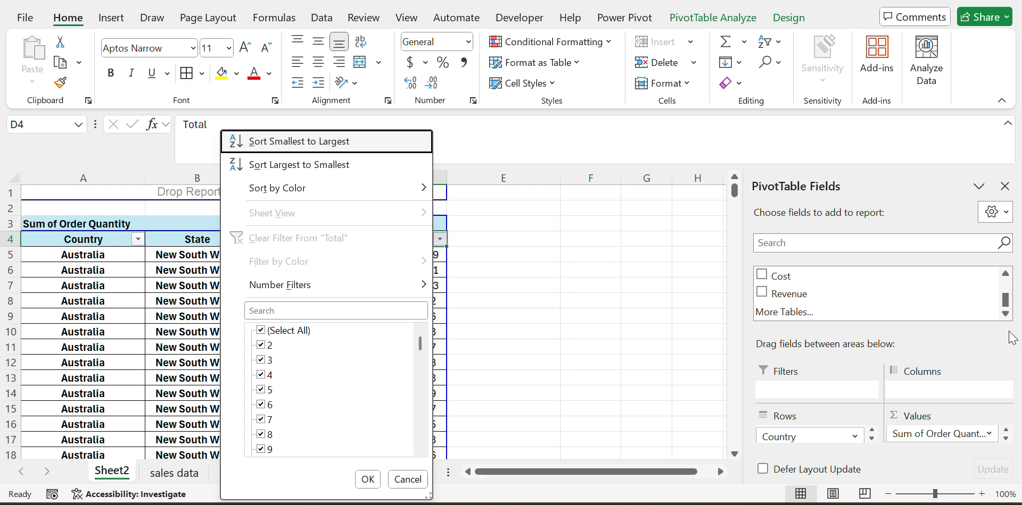
pyautogui.press('Escape')
pyautogui.press('Left')
pyautogui.press('Left')
pyautogui.press('Left')
pyautogui.press('Right')
pyautogui.press('Right')
pyautogui.press('Right')
pyautogui.press('Up')
pyautogui.press('Up')
pyautogui.press('Up')
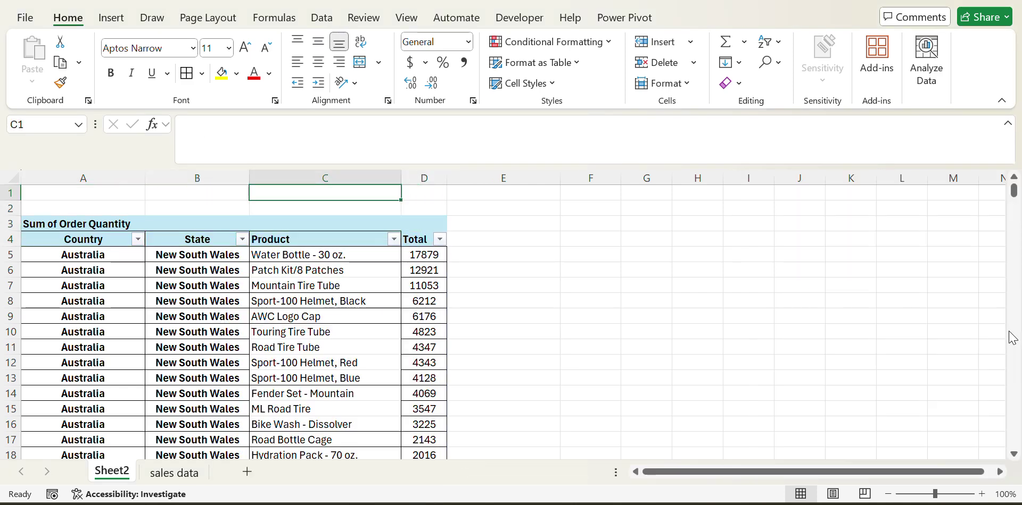
pyautogui.press('Down')
pyautogui.press('Down')
pyautogui.press('Down')
pyautogui.press('Right')
pyautogui.press('Left')
pyautogui.press('Left')
pyautogui.press('Left')
pyautogui.press('Right')
pyautogui.press('Right')
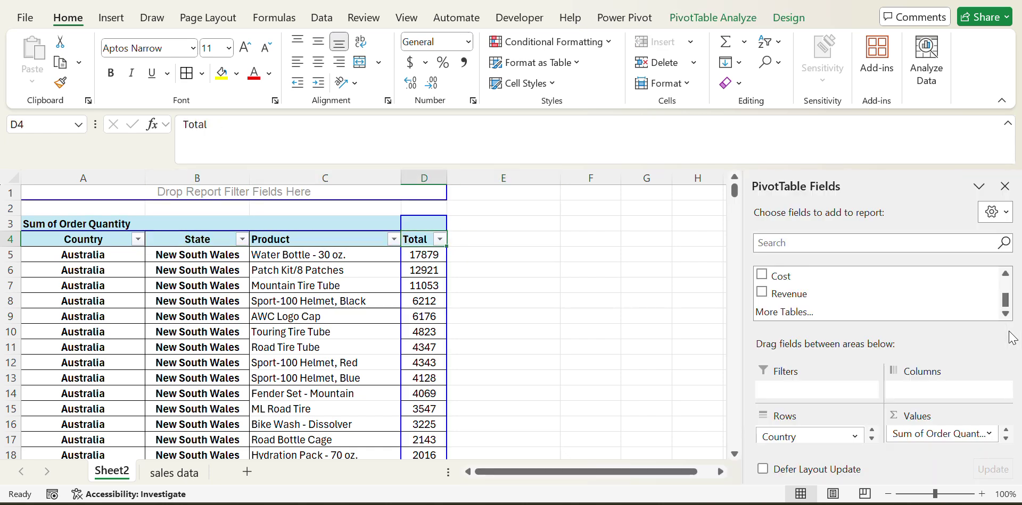
# Compare the Country and Total headers and check the sort and number filter options offered for Total
pyautogui.press('Left')
pyautogui.press('Left')
pyautogui.press('Left')
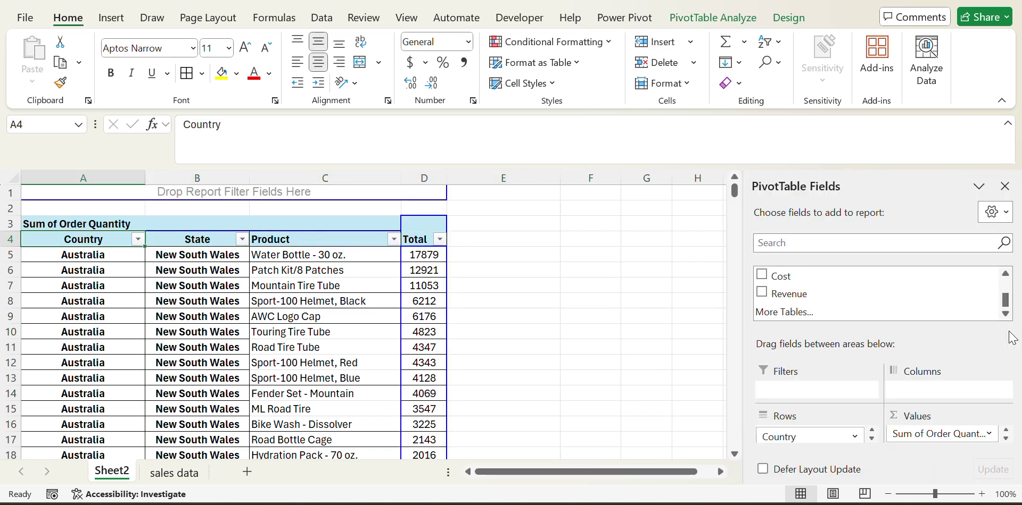
pyautogui.press('Right')
pyautogui.press('Right')
pyautogui.press('Right')
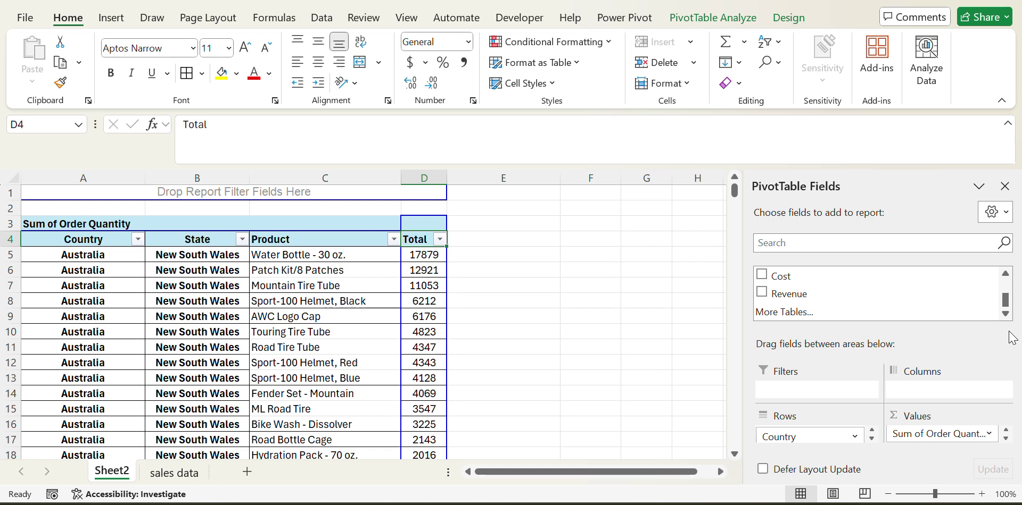
pyautogui.hotkey('alt', 'Down')
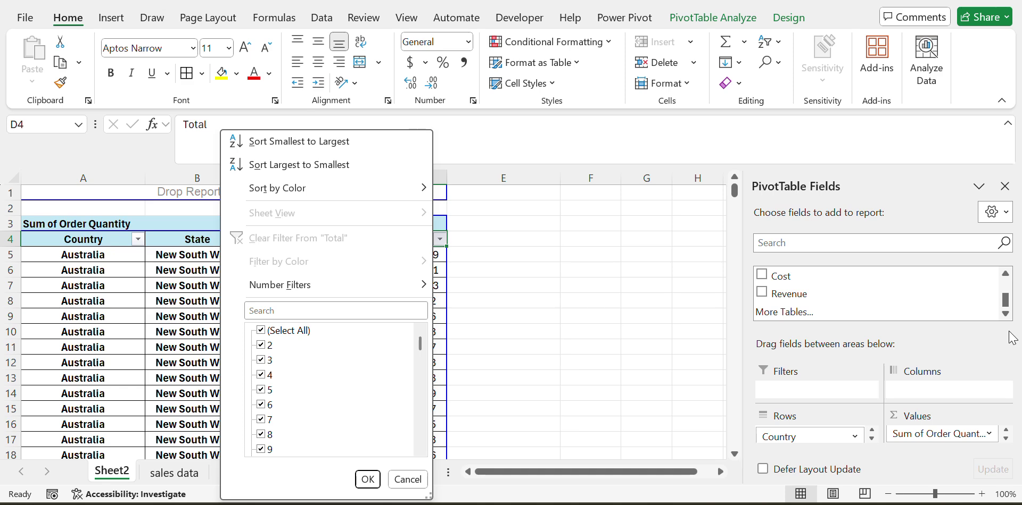
pyautogui.press('Escape')
pyautogui.press('Left')
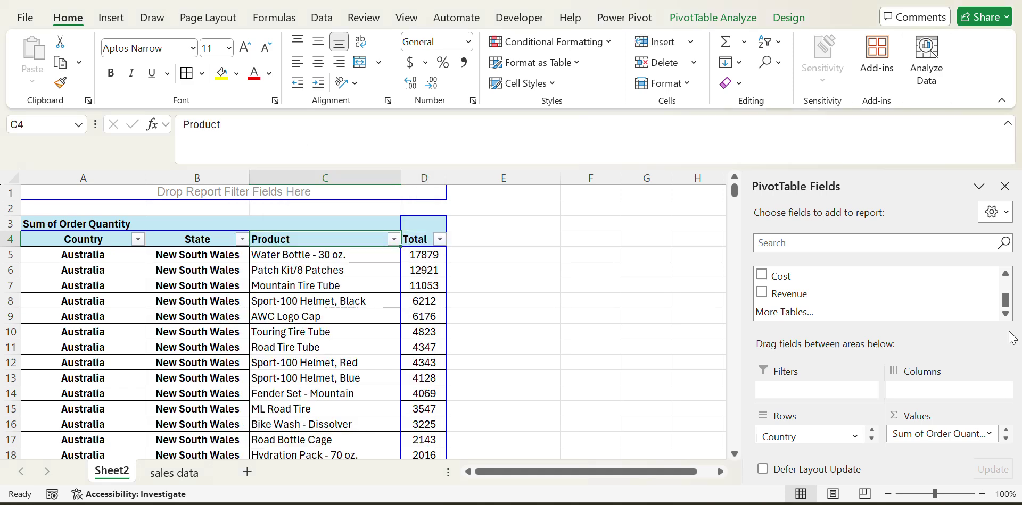
# View the sort and filter options of the Product, Country and State headers without changing them
pyautogui.hotkey('alt', 'Down')
pyautogui.press('Escape')
pyautogui.press('Left')
pyautogui.press('Left')
pyautogui.hotkey('alt', 'Down')
pyautogui.press('Escape')
pyautogui.press('Right')
pyautogui.hotkey('alt', 'Down')
pyautogui.press('Escape')
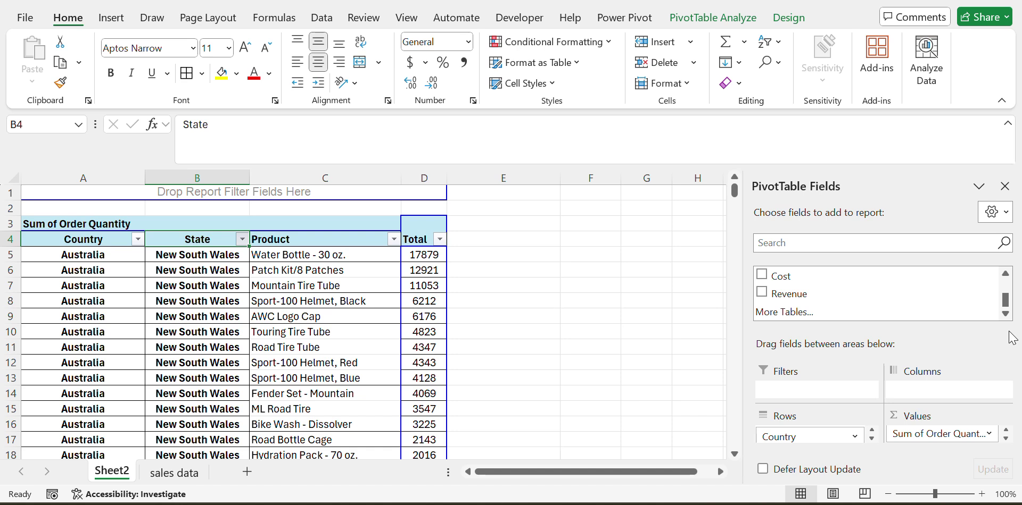
# Open the additional sort options of the State field
pyautogui.hotkey('alt', 'Down')
pyautogui.press('Down')
pyautogui.press('Down')
pyautogui.press('Up')
pyautogui.press('Up')
pyautogui.press('Up')
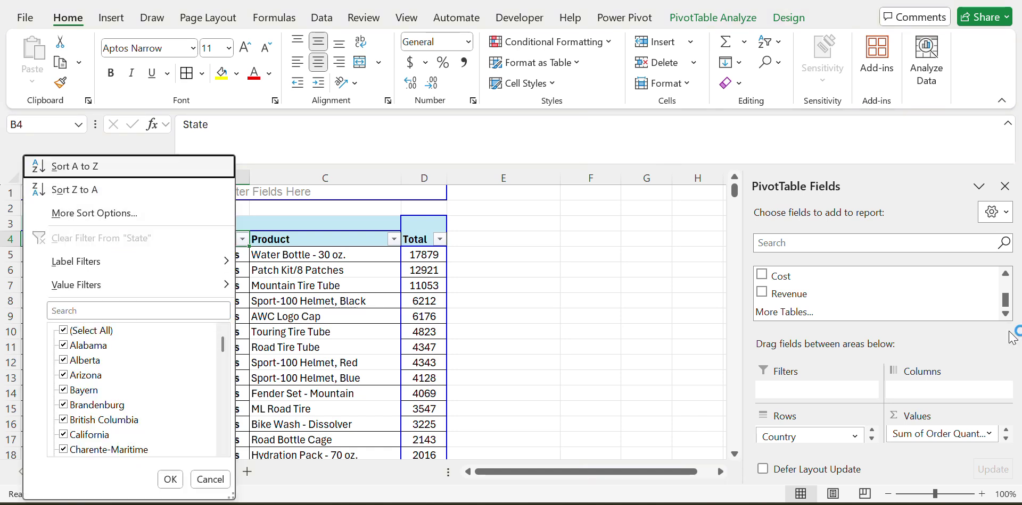
pyautogui.press('Down')
pyautogui.press('Down')
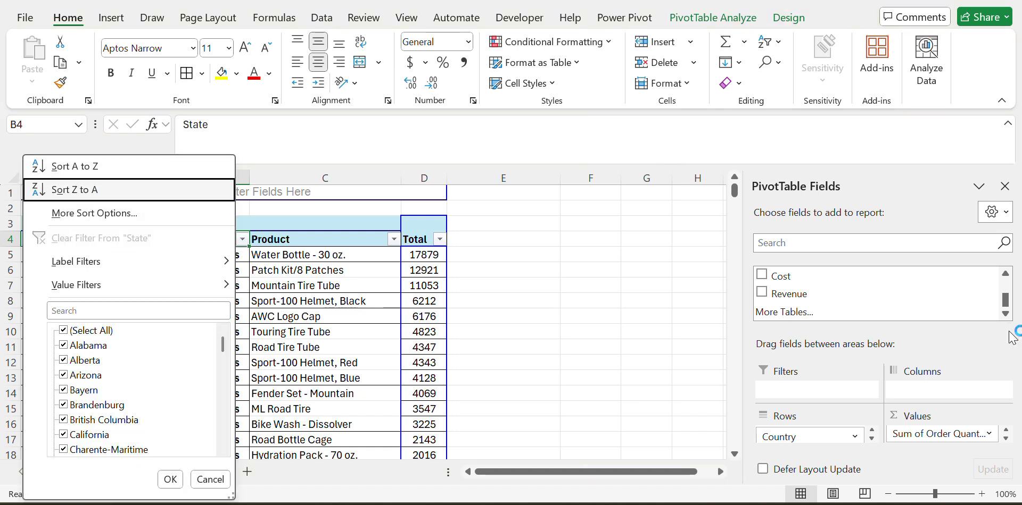
pyautogui.press('Down')
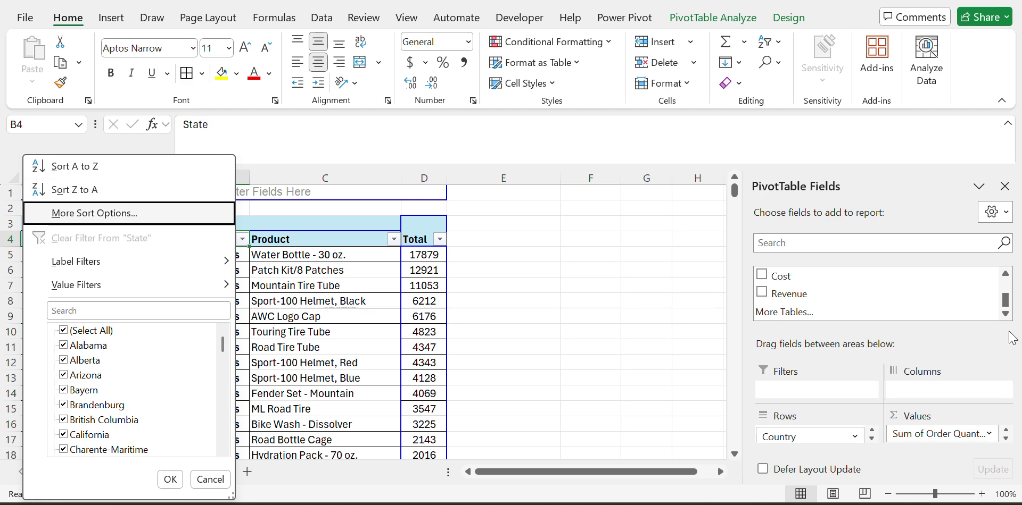
pyautogui.press('Return')
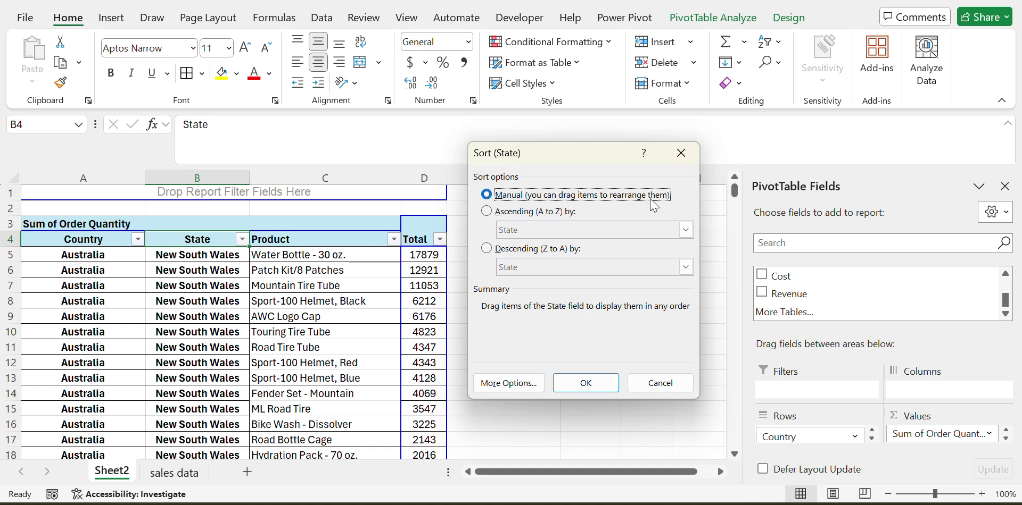
# Check which fields State can be sorted by in ascending and in descending order, and close the sort options without applying them
pyautogui.click(498, 213)
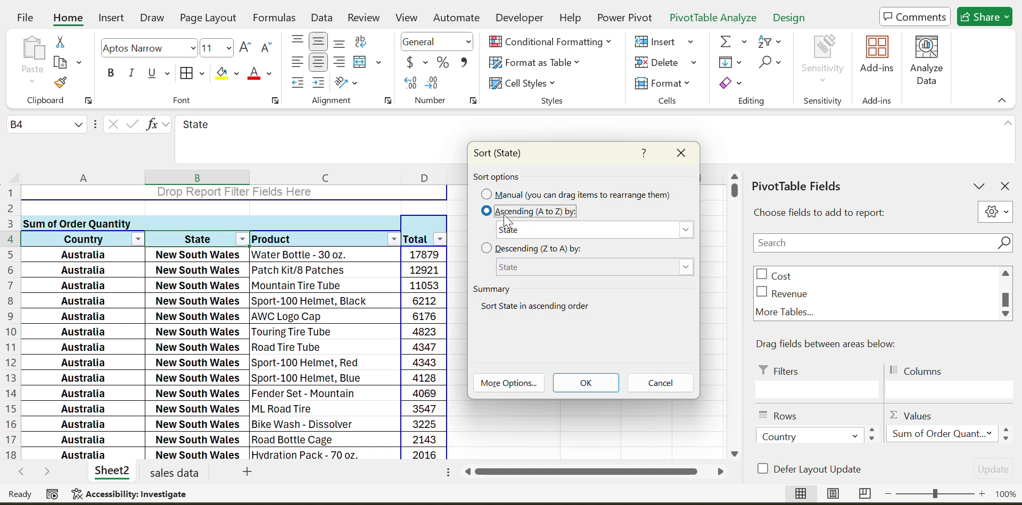
pyautogui.click(685, 230)
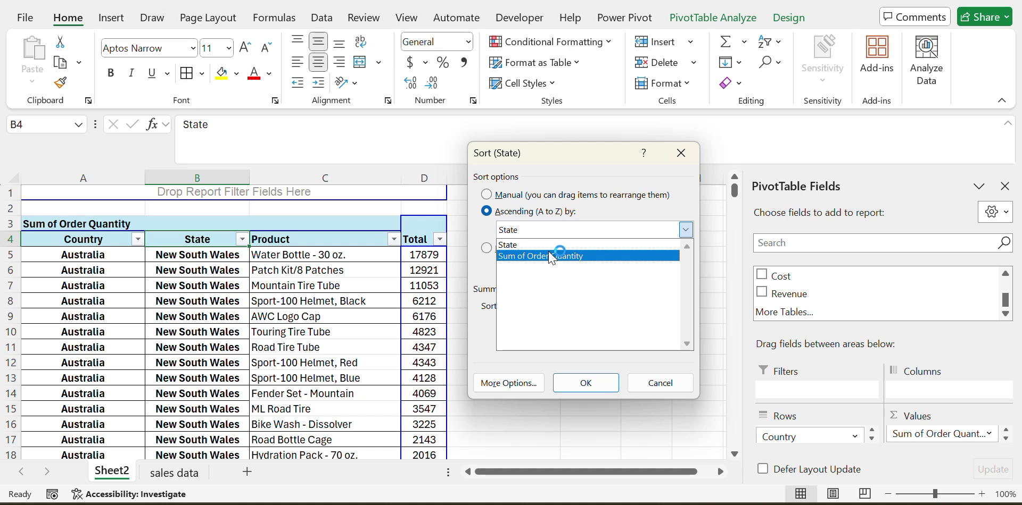
pyautogui.click(487, 249)
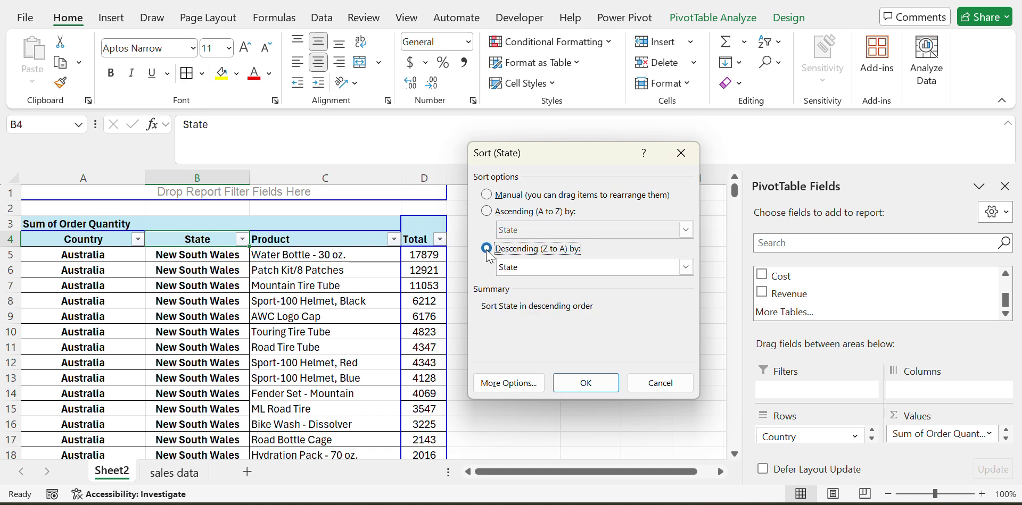
pyautogui.click(686, 267)
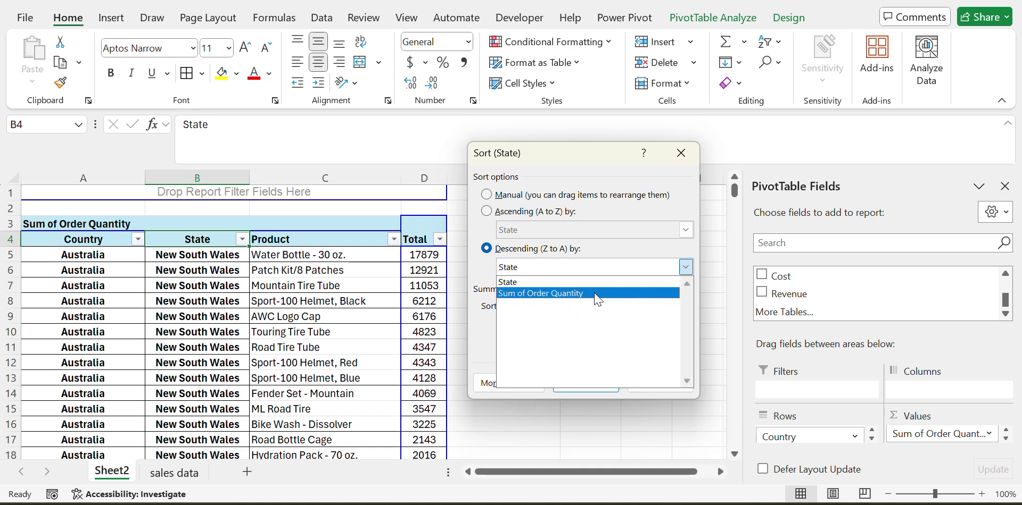
pyautogui.press('Escape')
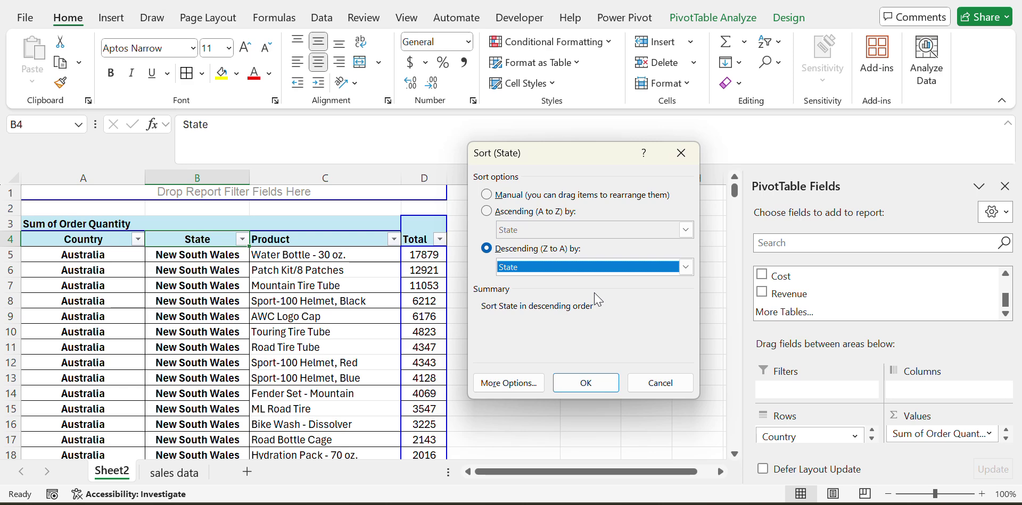
pyautogui.press('Escape')
pyautogui.press('Left')
pyautogui.press('Right')
pyautogui.press('Left')
pyautogui.press('Right')
pyautogui.press('Left')
pyautogui.press('Right')
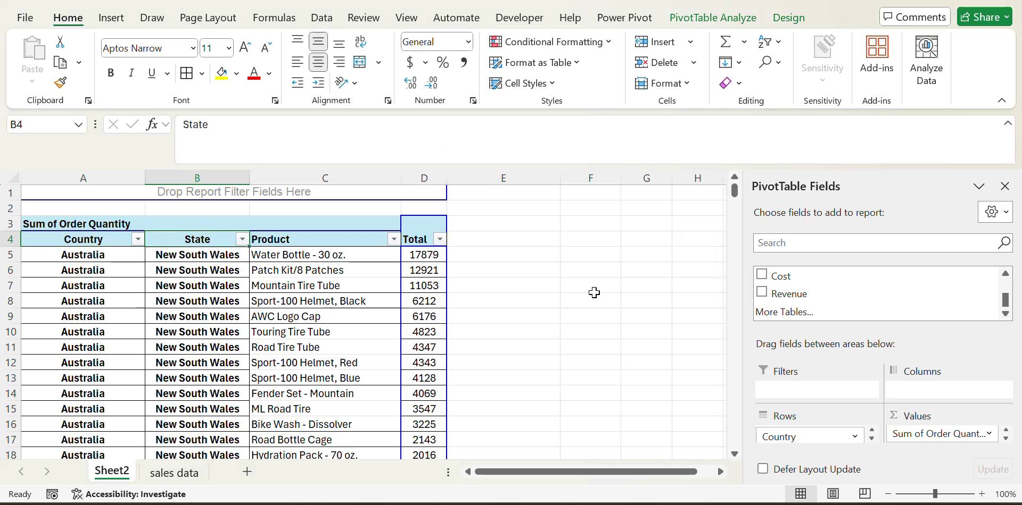
# Reopen State's additional sort options, view the descending order choice, and leave without sorting
pyautogui.hotkey('alt', 'Down')
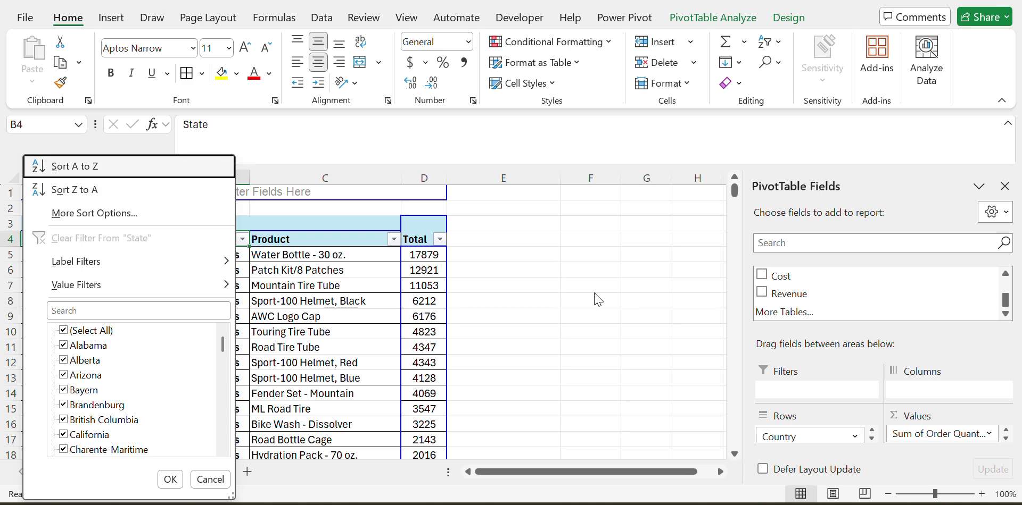
pyautogui.press('Down')
pyautogui.press('Down')
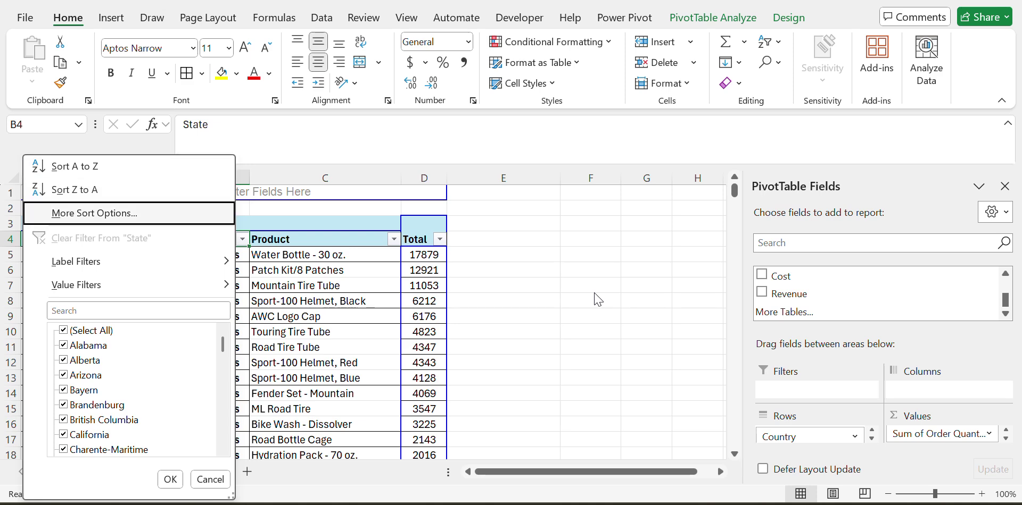
pyautogui.press('Return')
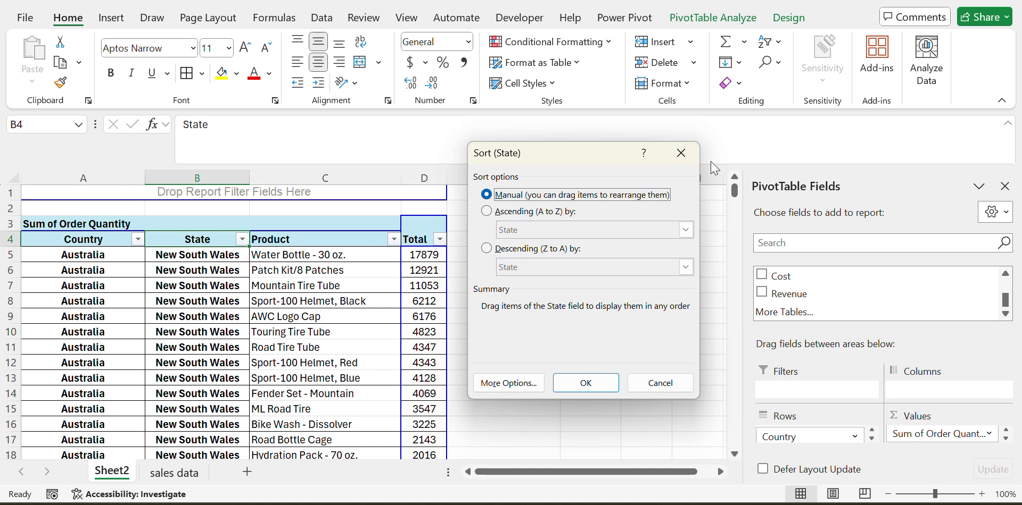
pyautogui.click(486, 249)
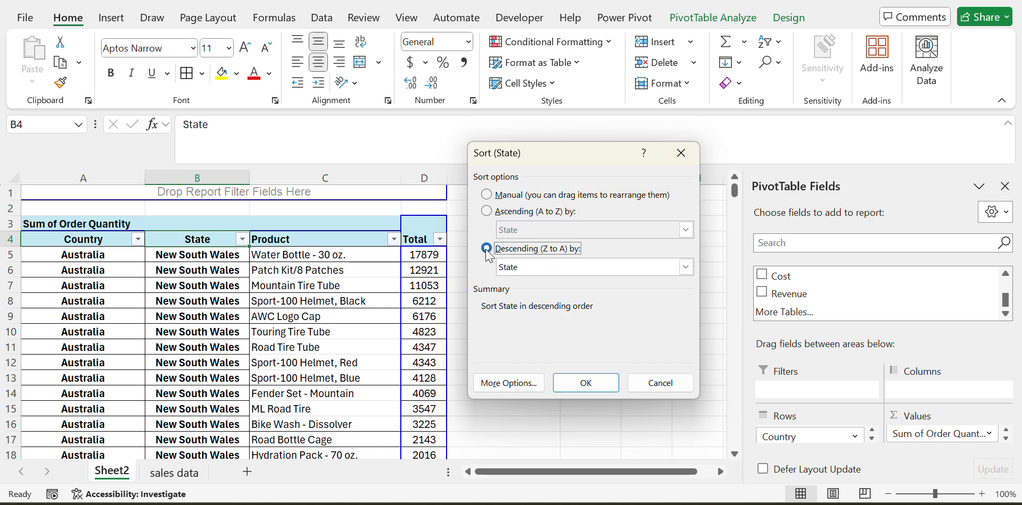
pyautogui.click(686, 266)
pyautogui.click(685, 266)
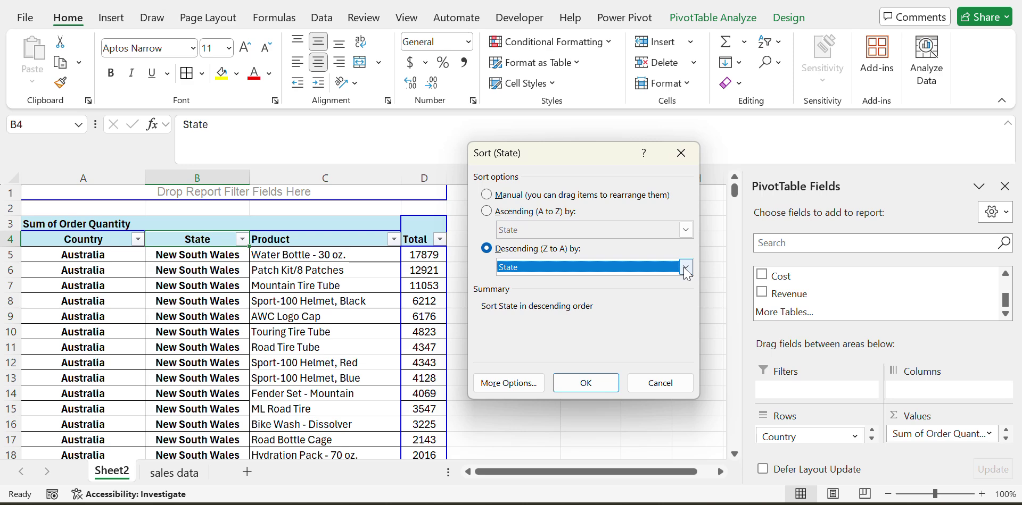
pyautogui.press('Return')
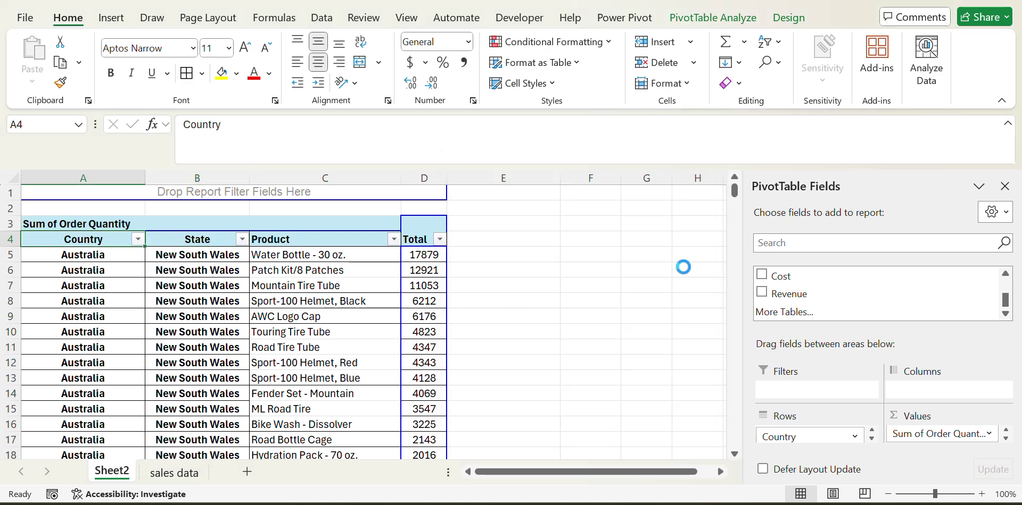
# Check which fields an ascending sort of Country can use in its additional sort options, without applying a sort
pyautogui.hotkey('alt', 'Down')
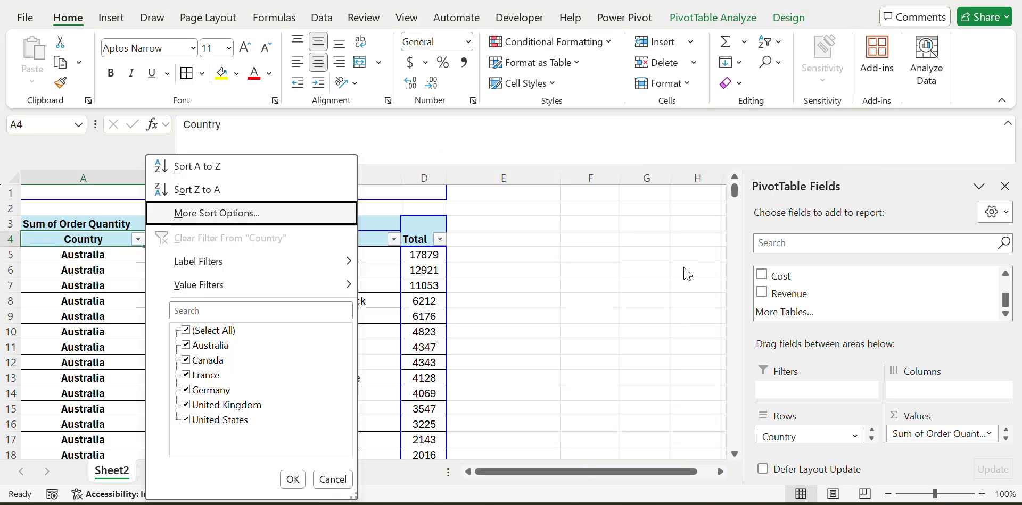
pyautogui.press('Return')
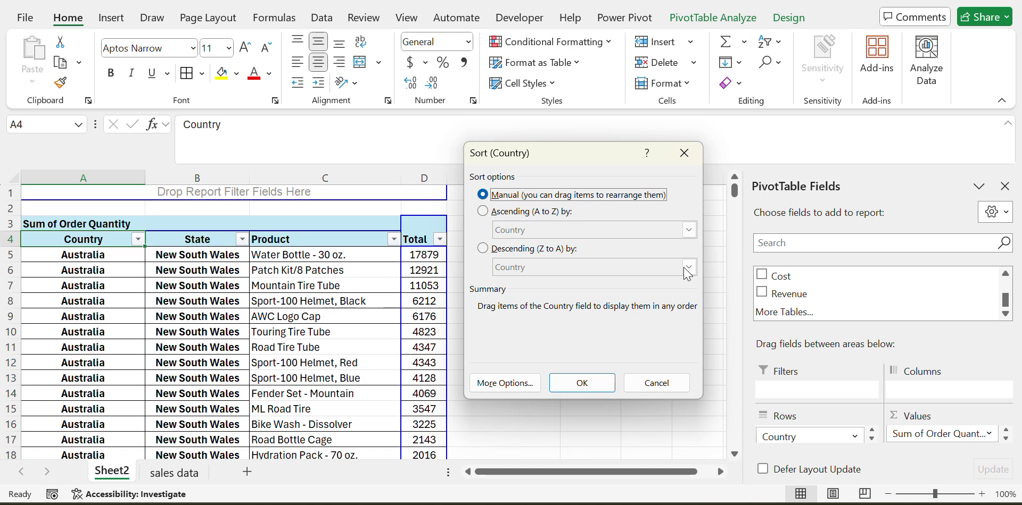
pyautogui.press('Down')
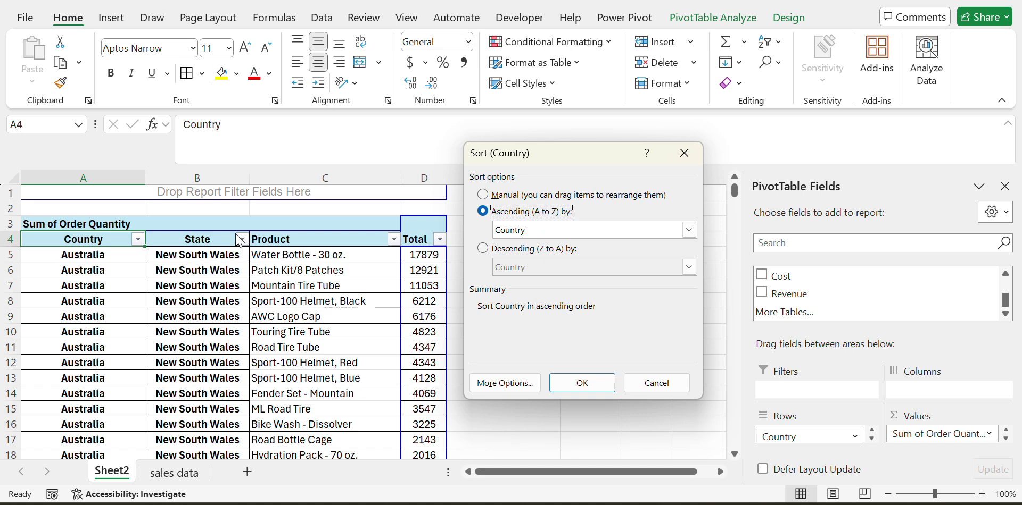
pyautogui.click(690, 232)
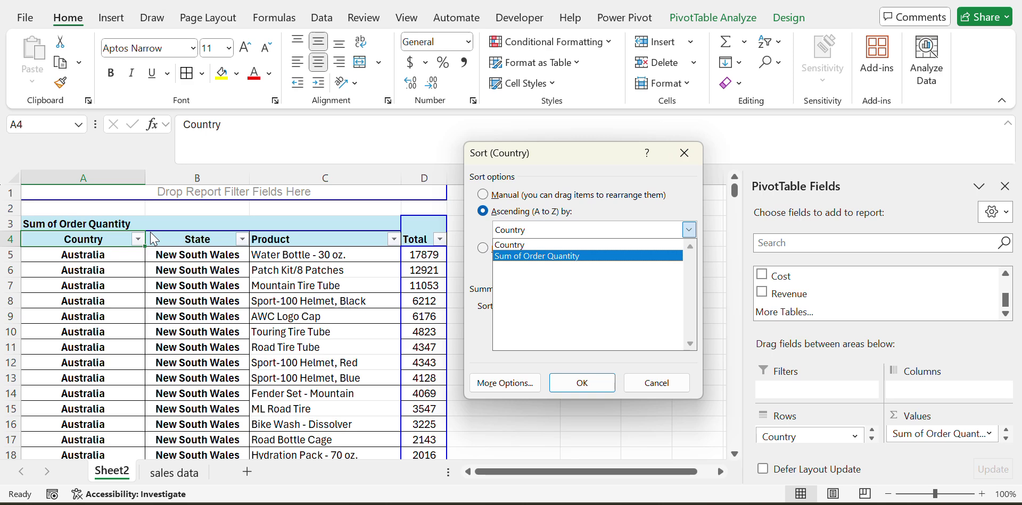
pyautogui.press('Escape')
pyautogui.press('Escape')
pyautogui.press('Right')
pyautogui.press('Right')
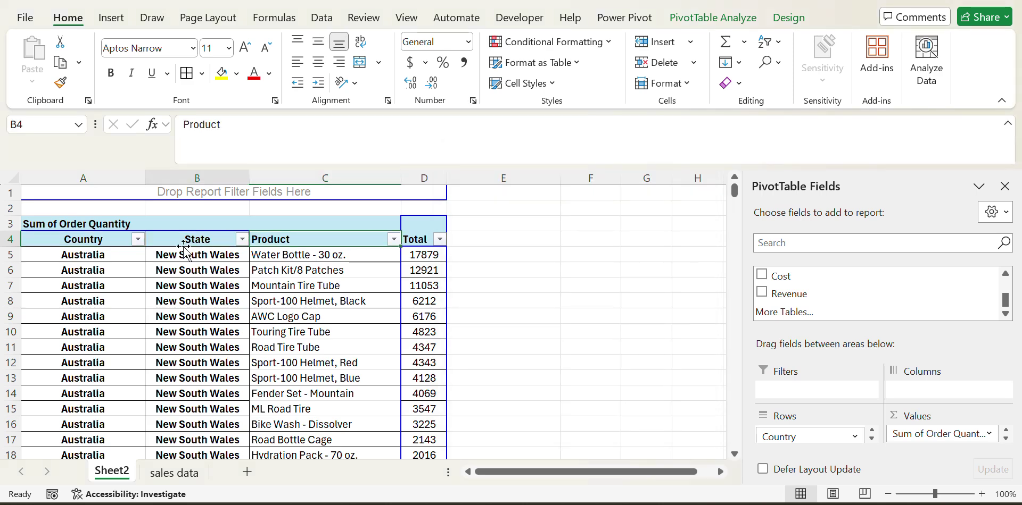
# Examine the fields offered for the descending sort of Product in its additional sort options, without applying a change
pyautogui.hotkey('alt', 'Down')
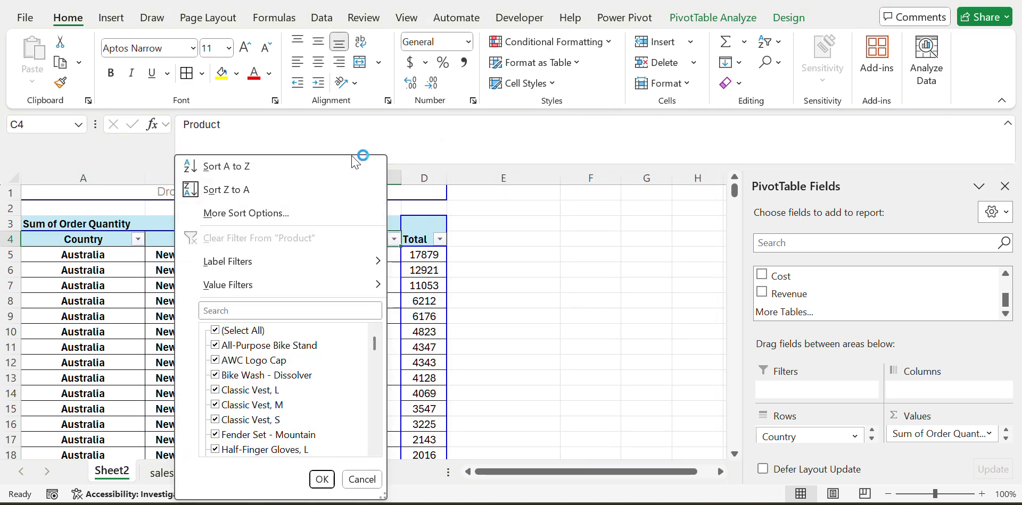
pyautogui.click(275, 212)
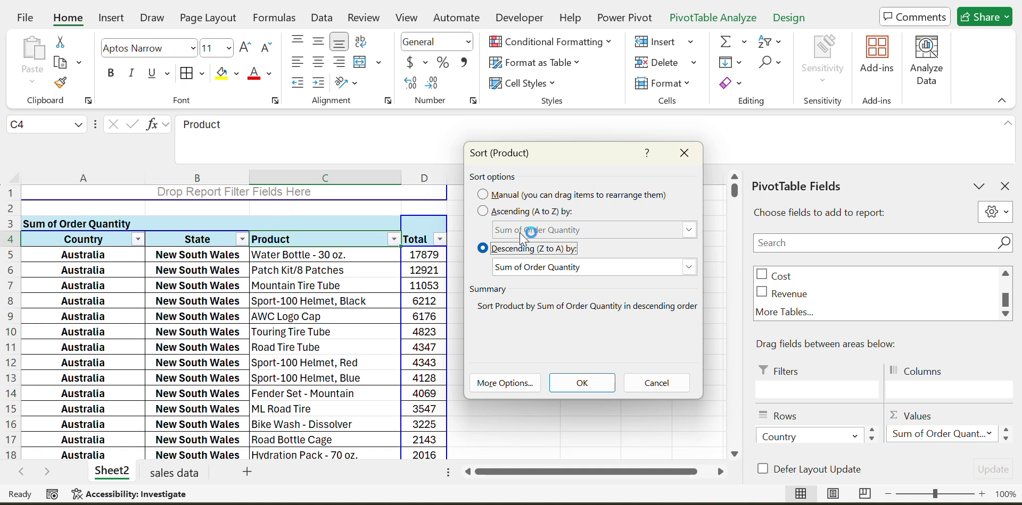
pyautogui.click(689, 267)
pyautogui.click(532, 283)
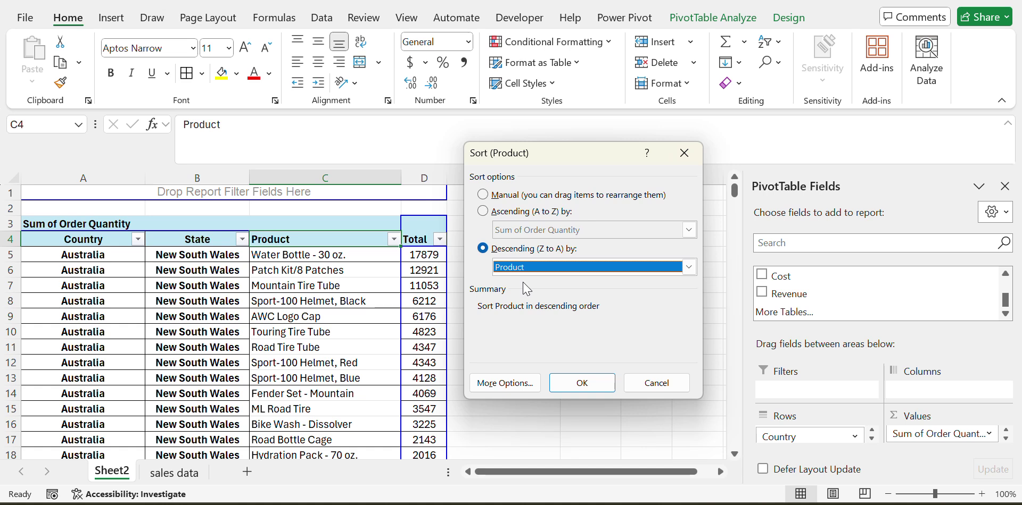
pyautogui.click(689, 267)
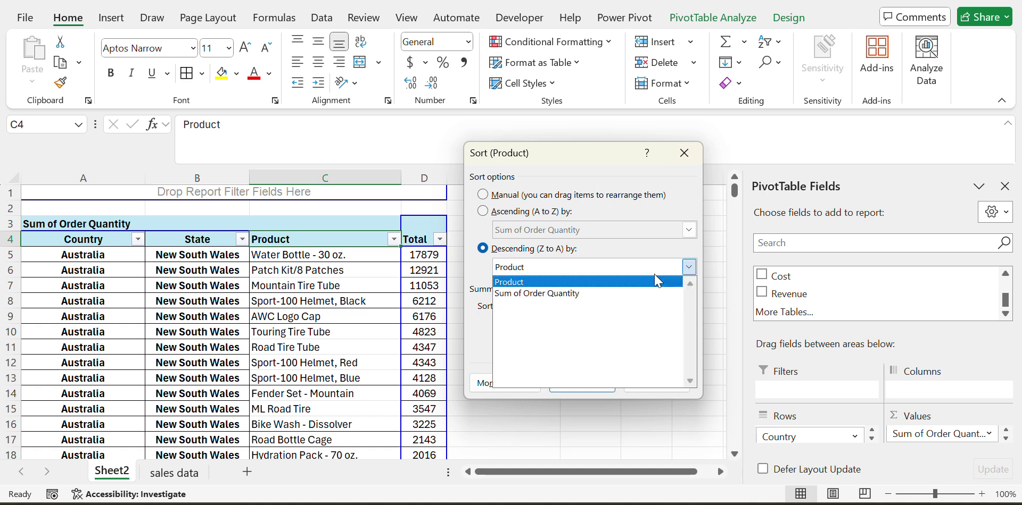
pyautogui.click(602, 269)
pyautogui.press('Return')
pyautogui.press('Right')
pyautogui.press('Left')
pyautogui.press('Up')
pyautogui.press('Down')
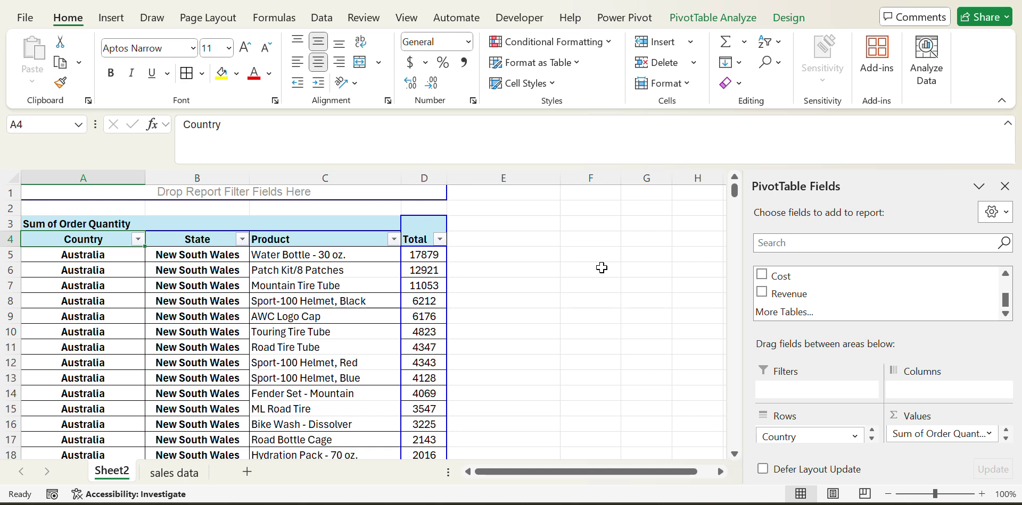